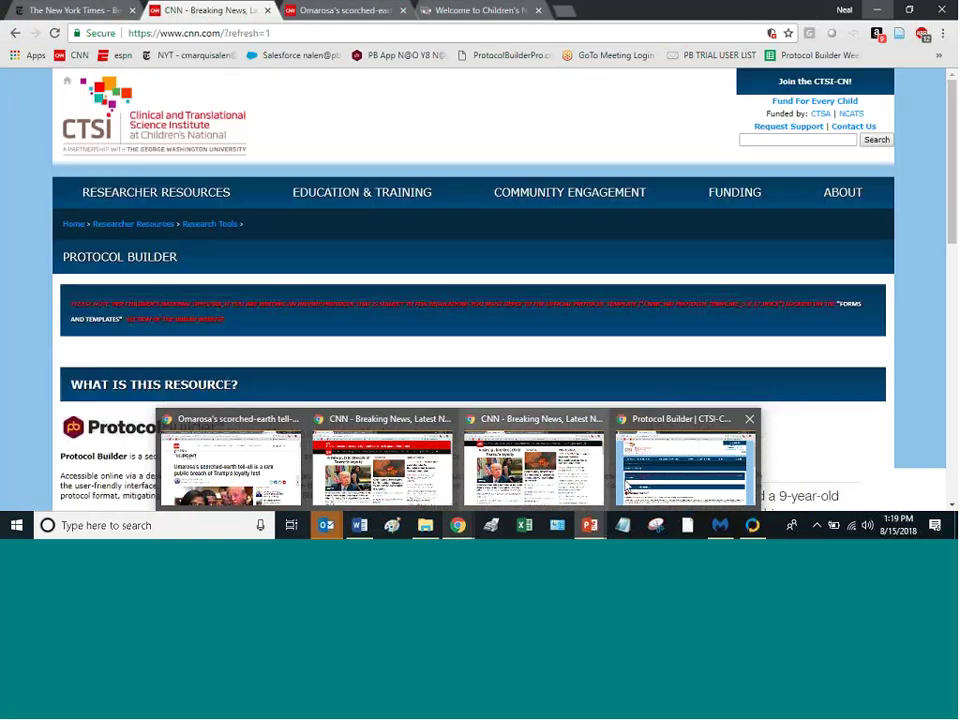
Step: Open a new Chrome incognito window and load the PB App bookmark
{"action": "left_click", "coordinate": [686, 465]}
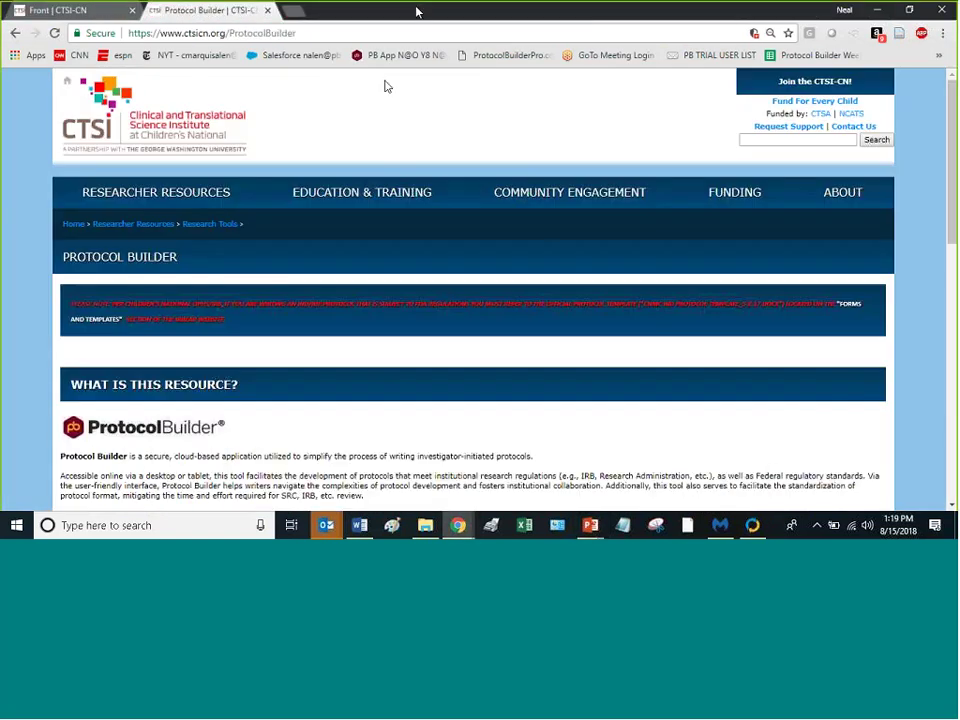
{"action": "left_click", "coordinate": [883, 8]}
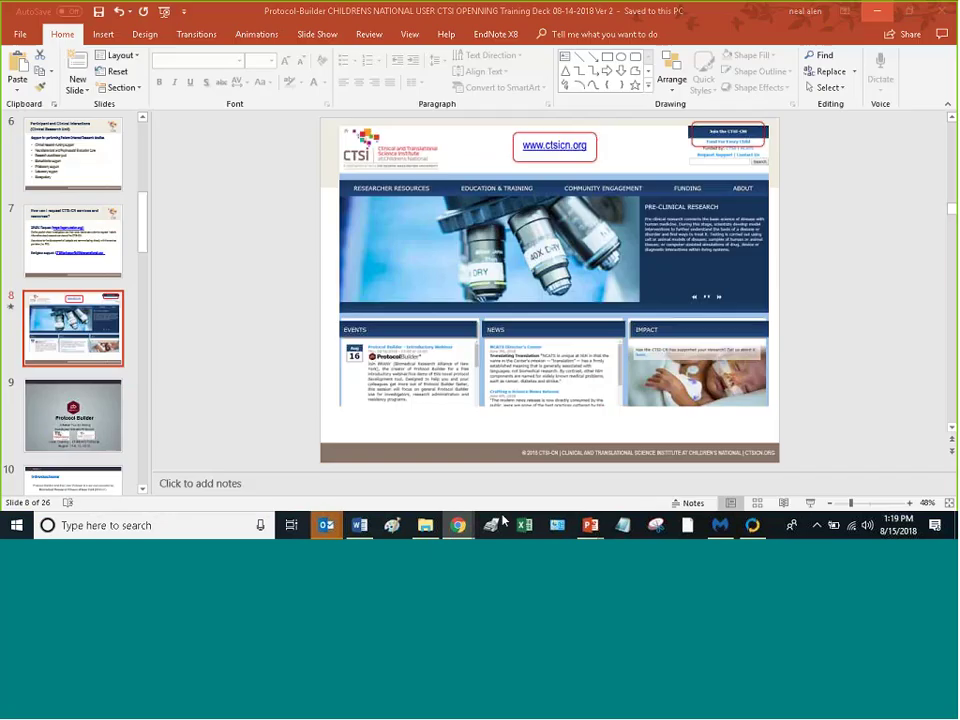
{"action": "right_click", "coordinate": [460, 522]}
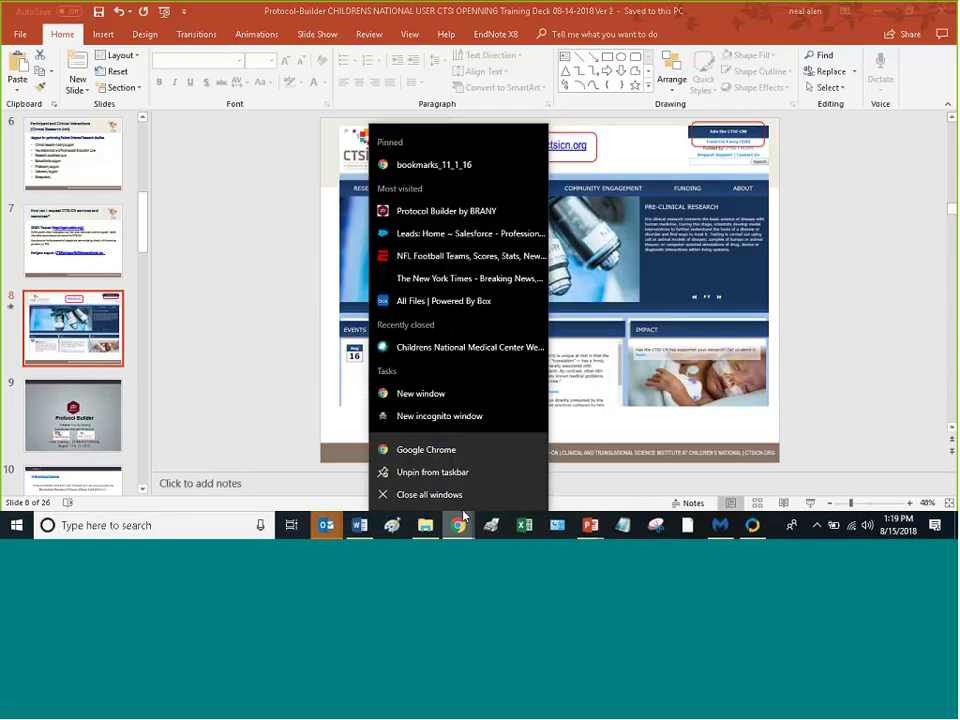
{"action": "left_click", "coordinate": [403, 418]}
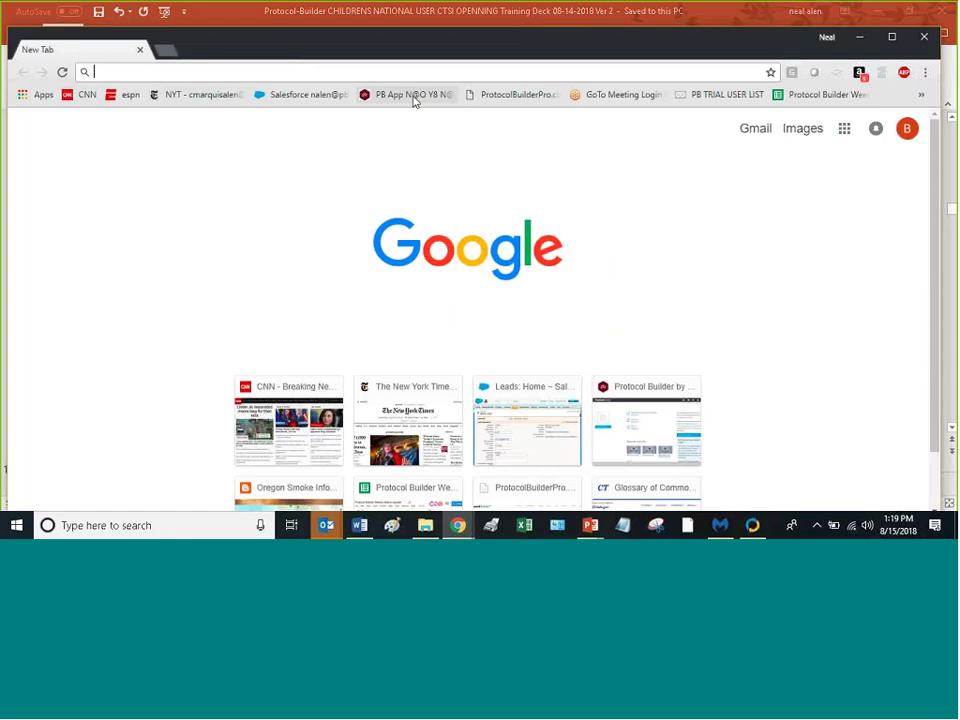
{"action": "left_click", "coordinate": [414, 96]}
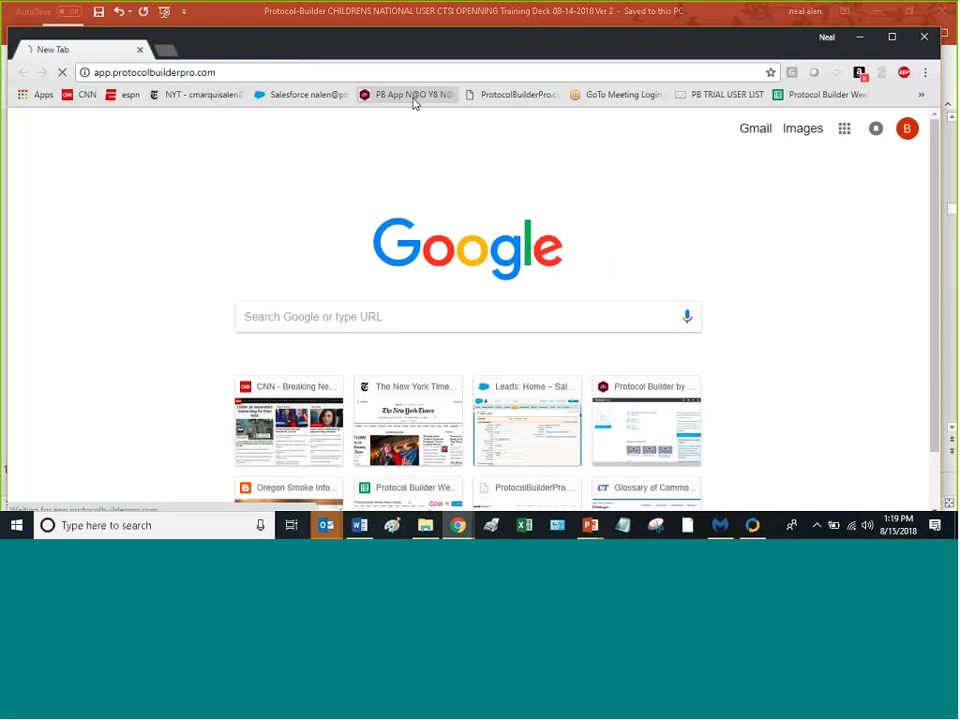
Step: Maximize the window, log out of the admin account, and sign in with the saved e-mail
{"action": "left_click", "coordinate": [900, 40]}
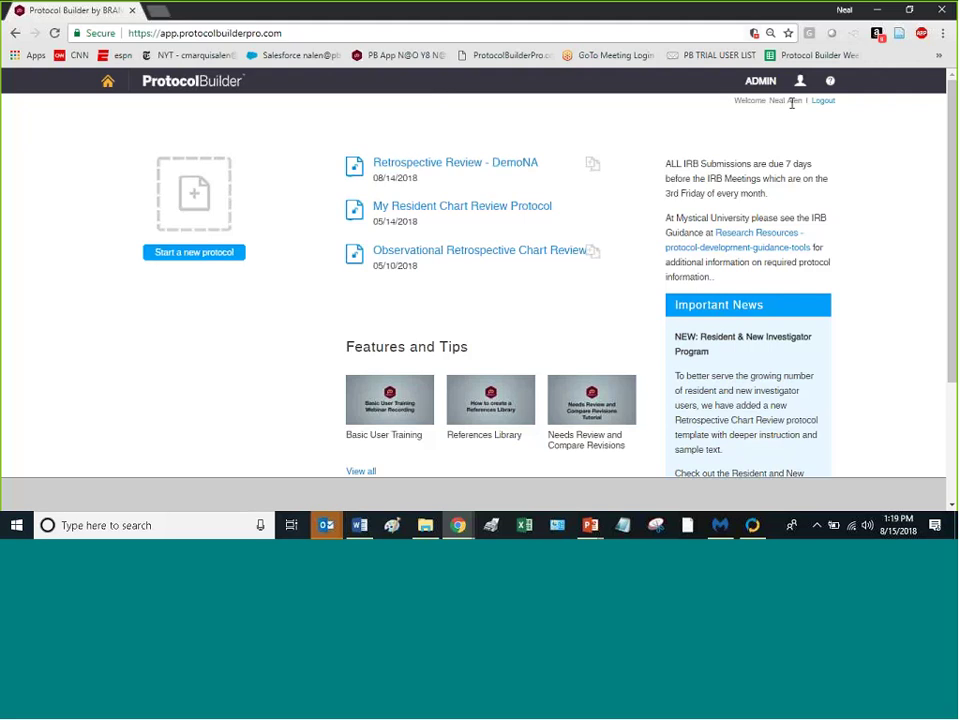
{"action": "left_click", "coordinate": [823, 101]}
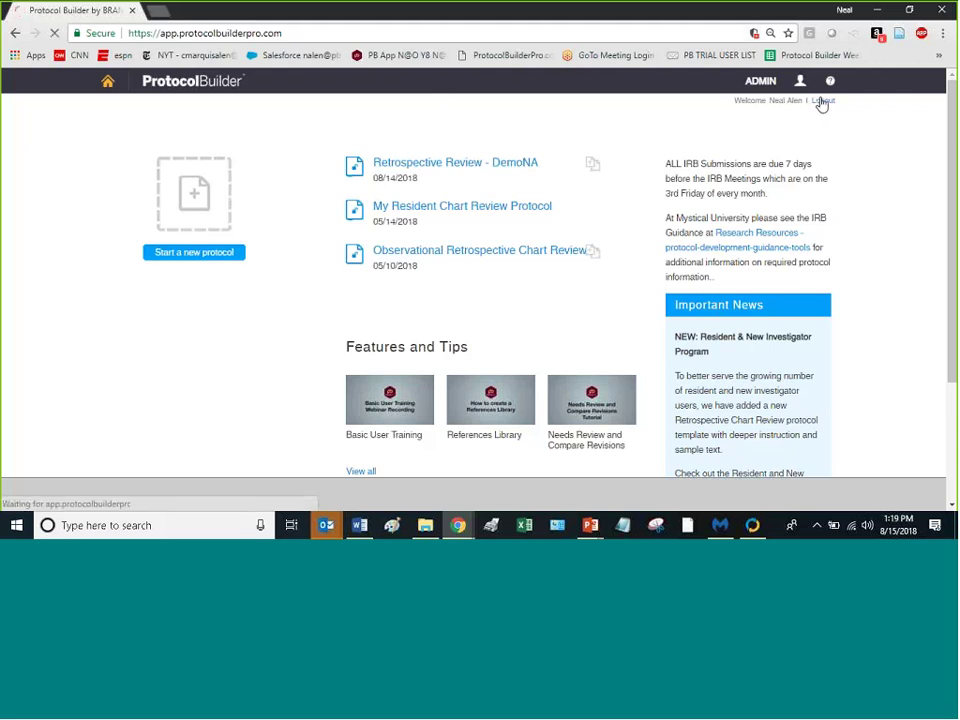
{"action": "left_click", "coordinate": [549, 210]}
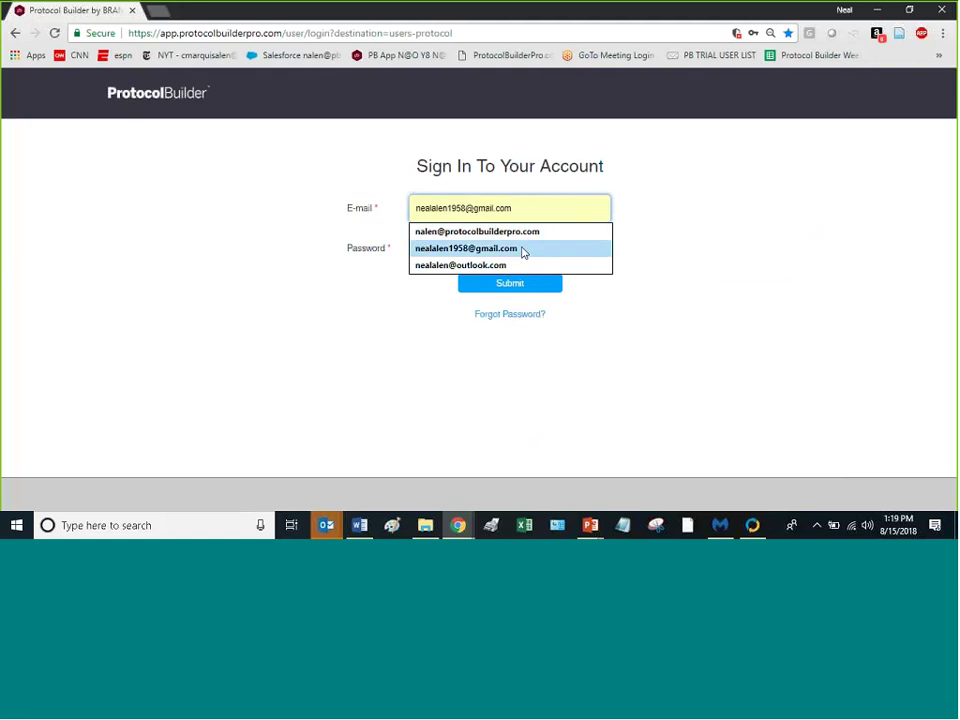
{"action": "left_click", "coordinate": [522, 249]}
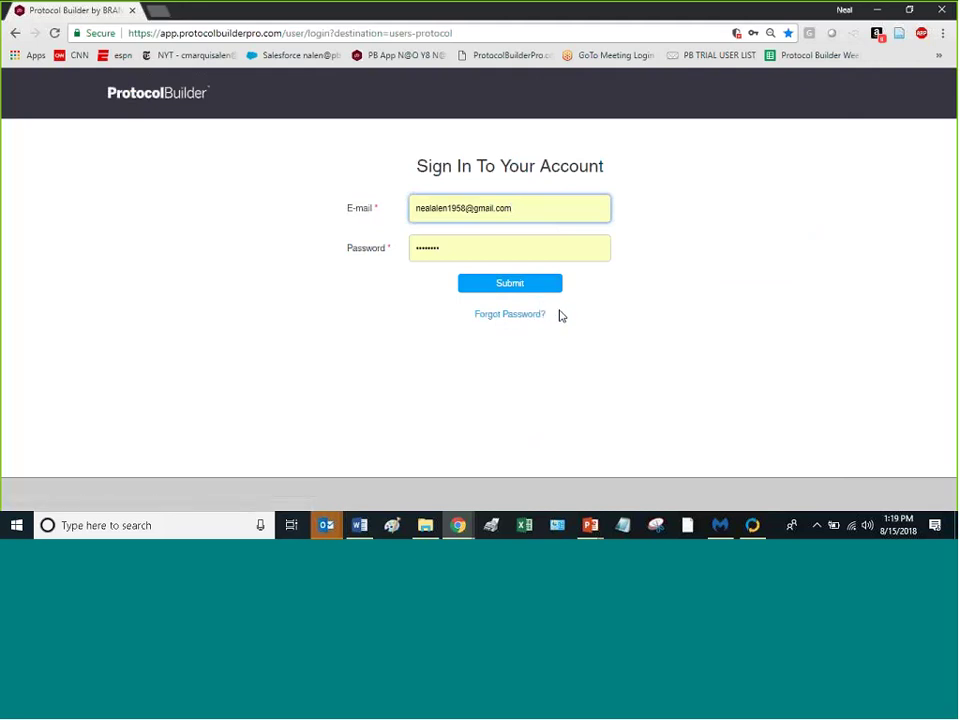
{"action": "left_click", "coordinate": [504, 284]}
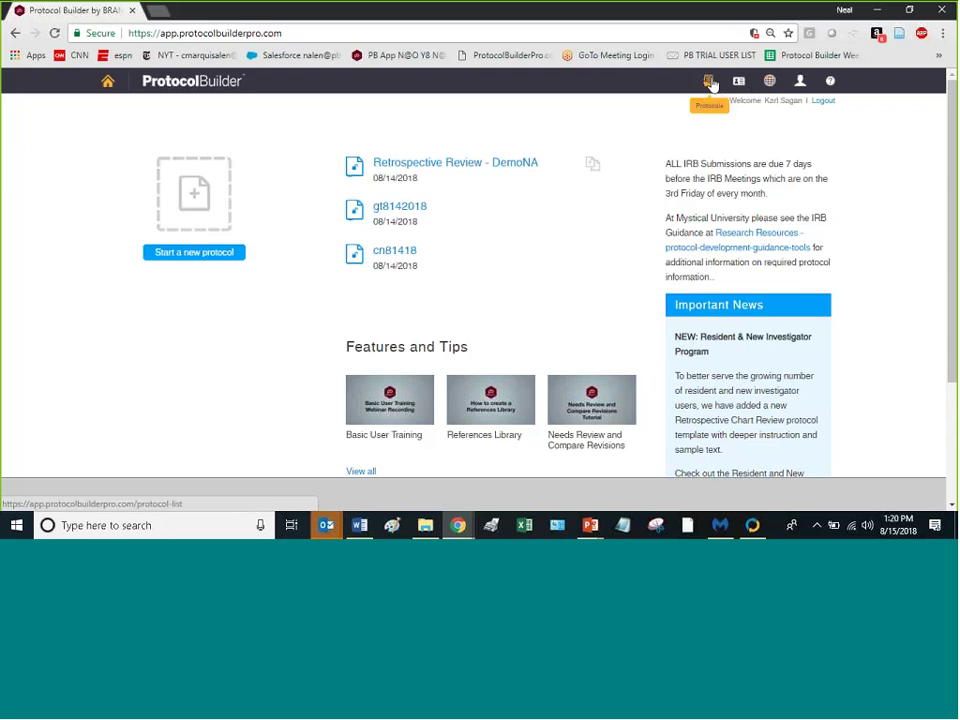
Step: Open the Protocol List and scroll through each protocol's version, PIs and last-saved date
{"action": "left_click", "coordinate": [709, 84]}
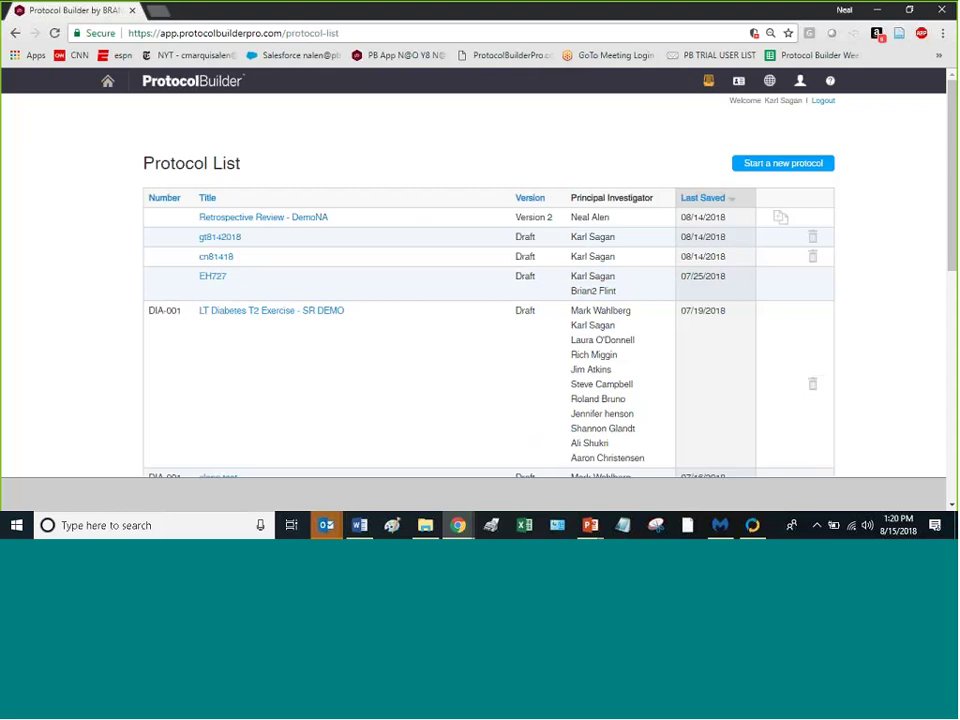
{"action": "scroll", "coordinate": [548, 217], "scroll_direction": "down", "scroll_amount": 5}
{"action": "scroll", "coordinate": [548, 217], "scroll_direction": "down", "scroll_amount": 3}
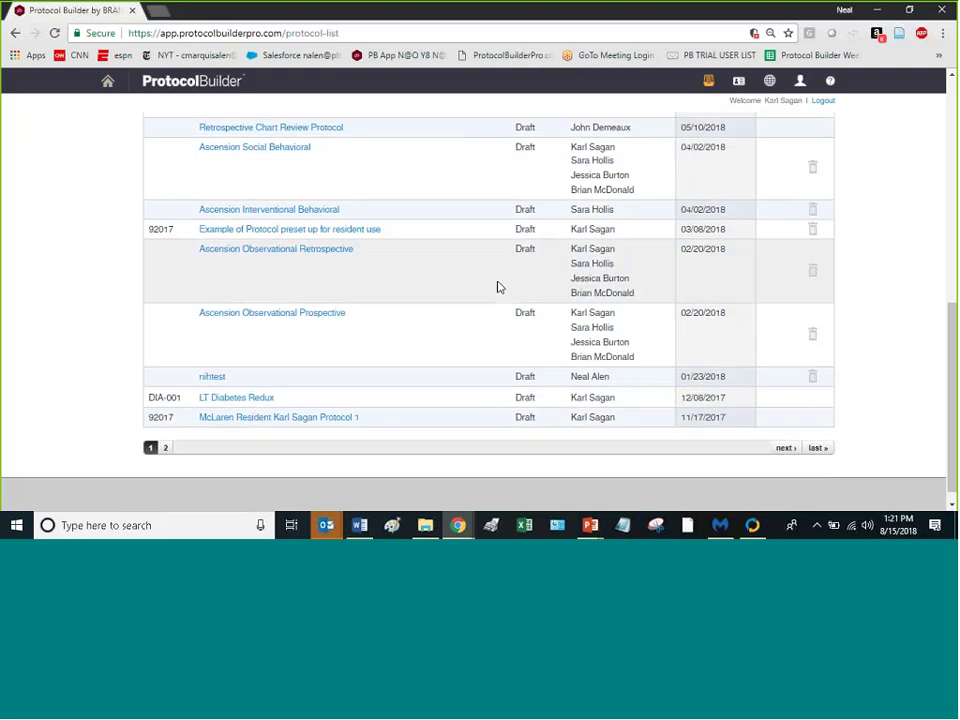
{"action": "scroll", "coordinate": [497, 285], "scroll_direction": "up", "scroll_amount": 5}
{"action": "scroll", "coordinate": [510, 271], "scroll_direction": "up", "scroll_amount": 1}
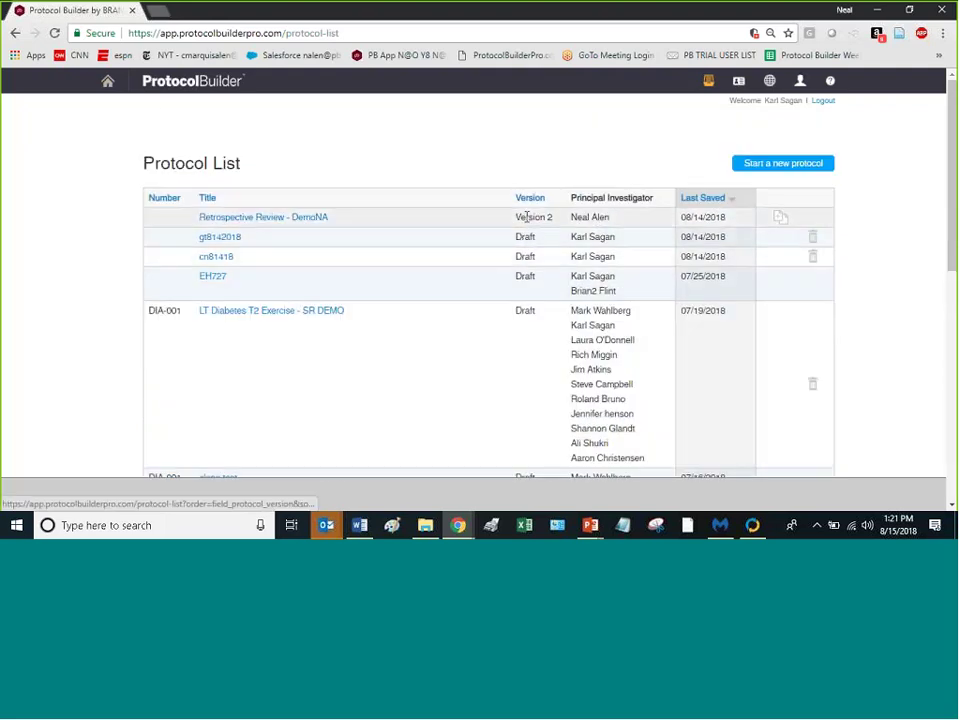
{"action": "scroll", "coordinate": [525, 216], "scroll_direction": "down", "scroll_amount": 4}
{"action": "scroll", "coordinate": [527, 223], "scroll_direction": "up", "scroll_amount": 4}
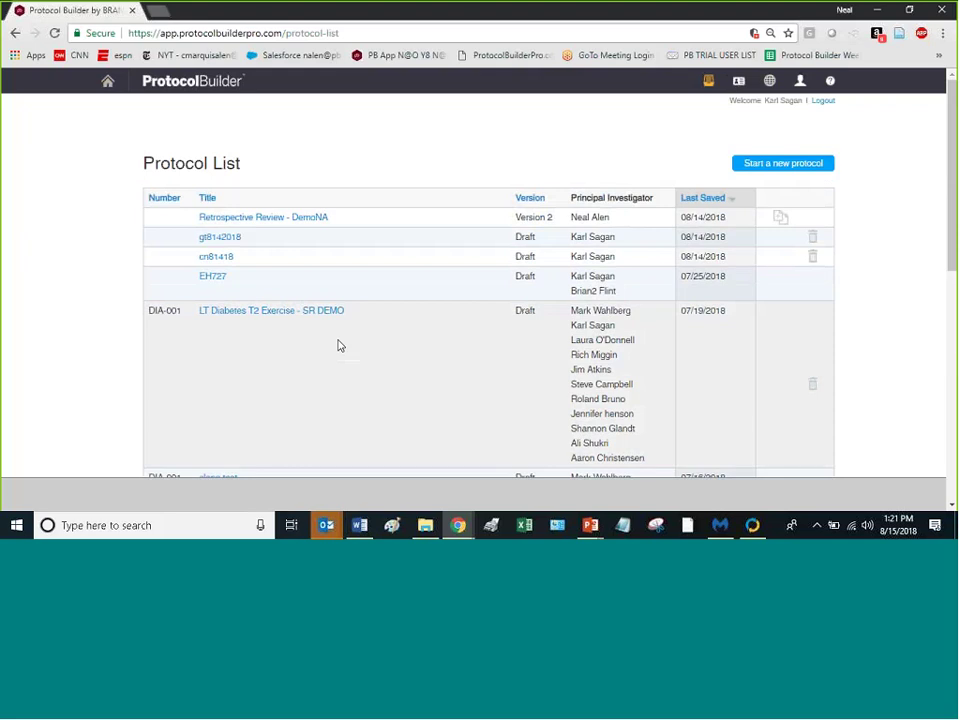
{"action": "scroll", "coordinate": [338, 346], "scroll_direction": "down", "scroll_amount": 2}
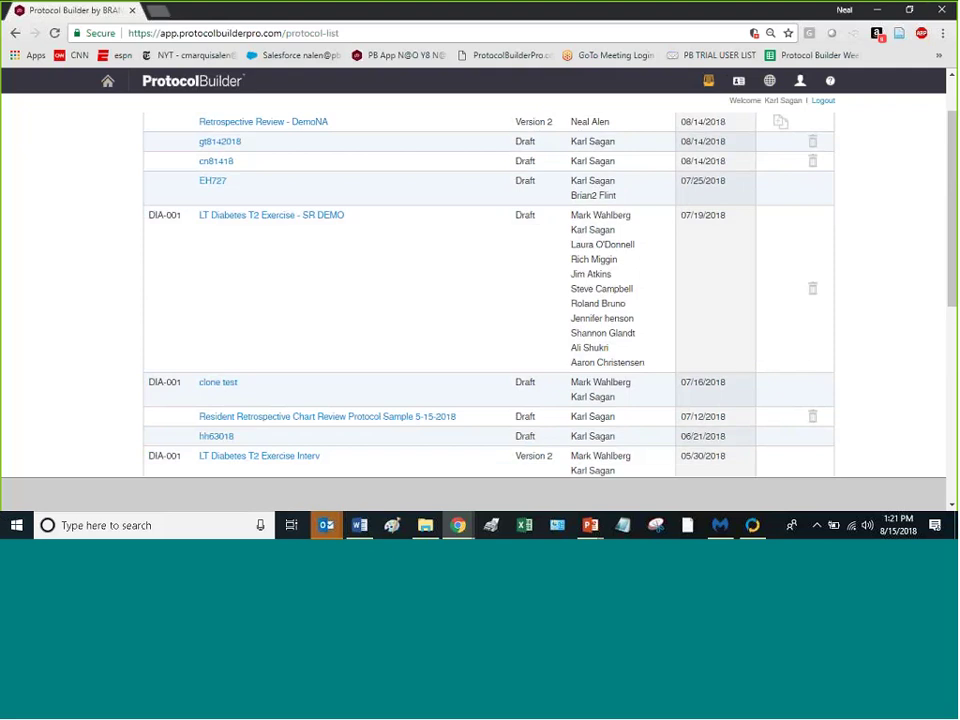
Step: Return to the home dashboard and scroll through recent protocols, Features and Tips, and news
{"action": "left_click", "coordinate": [107, 84]}
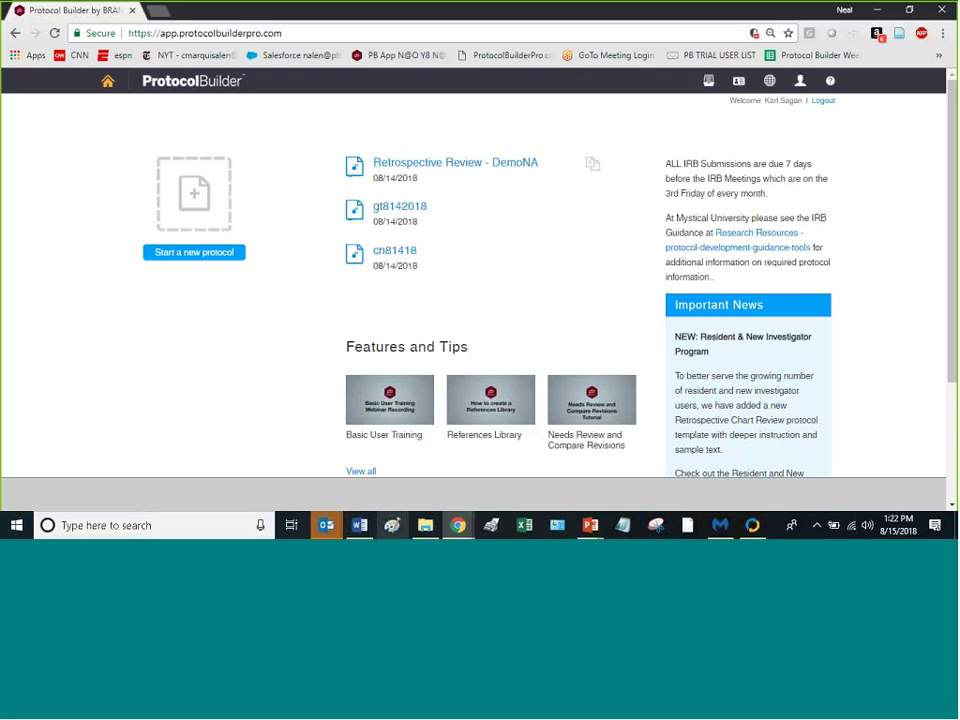
{"action": "mouse_move", "coordinate": [360, 525]}
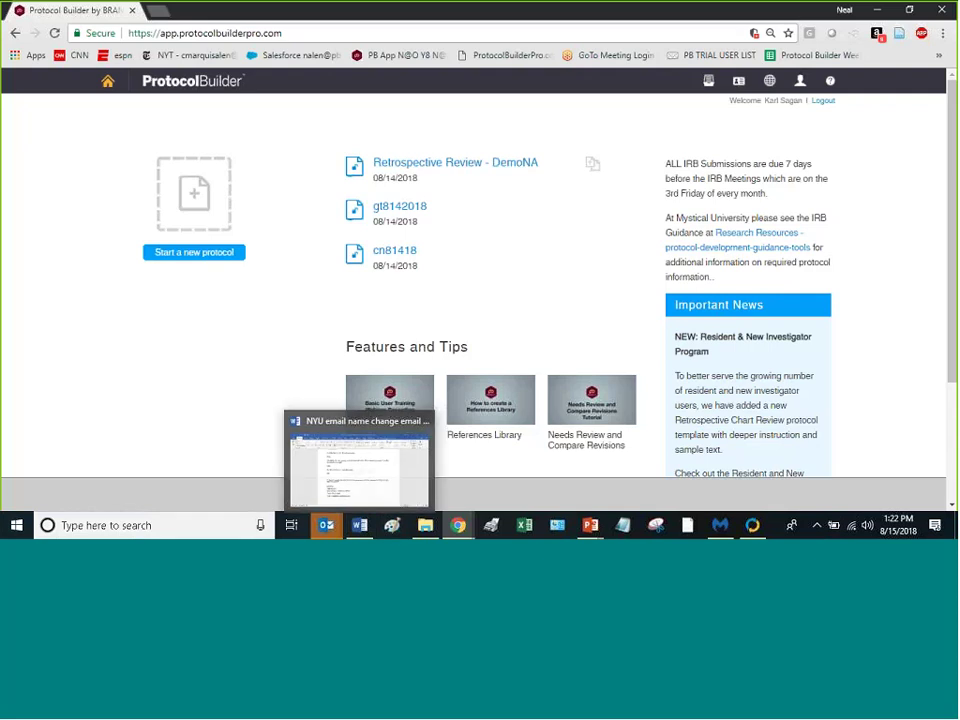
{"action": "scroll", "coordinate": [490, 320], "scroll_direction": "down", "scroll_amount": 2}
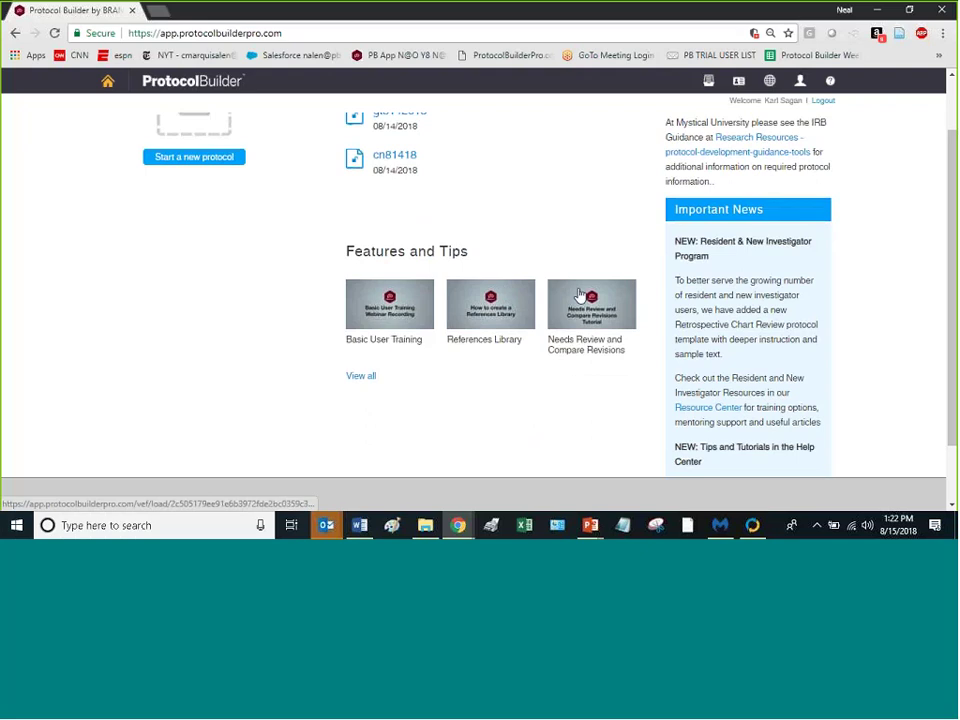
{"action": "scroll", "coordinate": [650, 250], "scroll_direction": "up", "scroll_amount": 2}
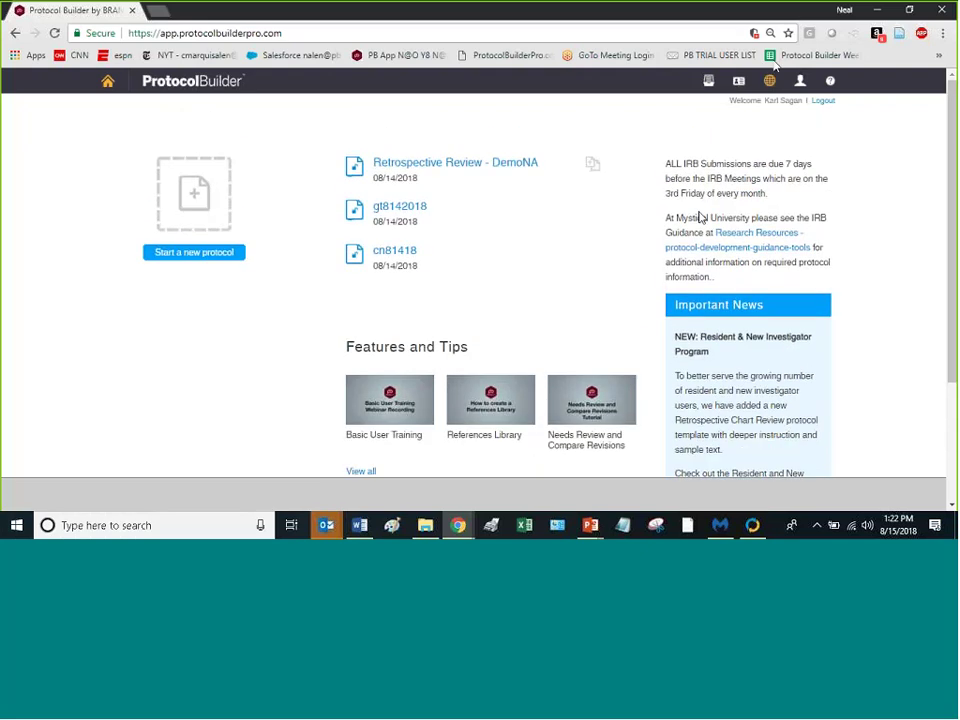
Step: Open the Help Center and scroll down through its tutorials and training sign-ups
{"action": "left_click", "coordinate": [830, 84]}
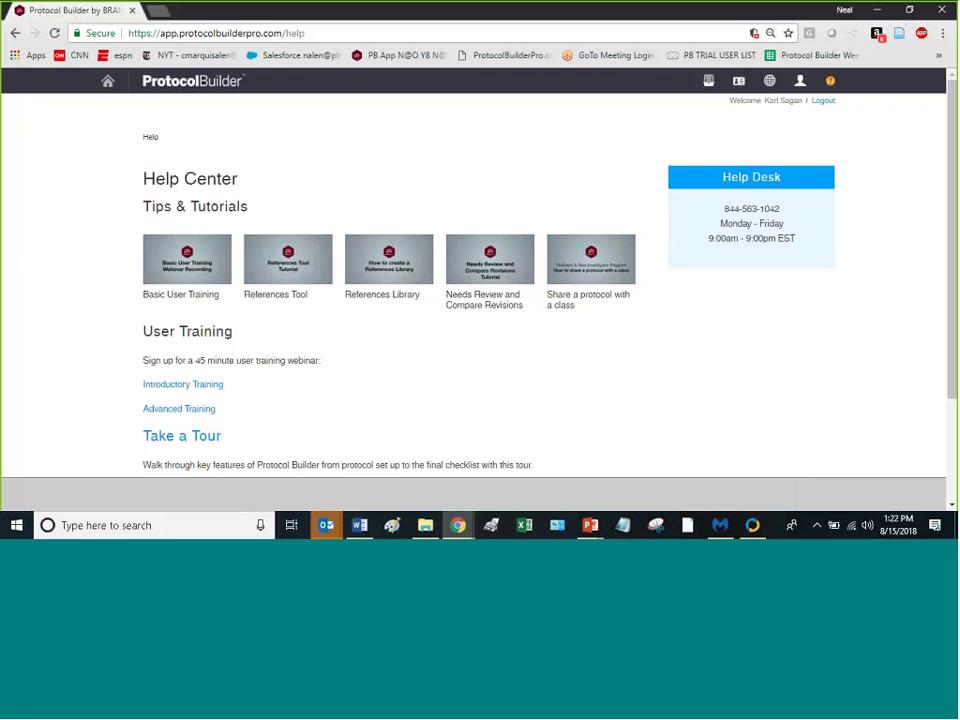
{"action": "scroll", "coordinate": [403, 261], "scroll_direction": "down", "scroll_amount": 2}
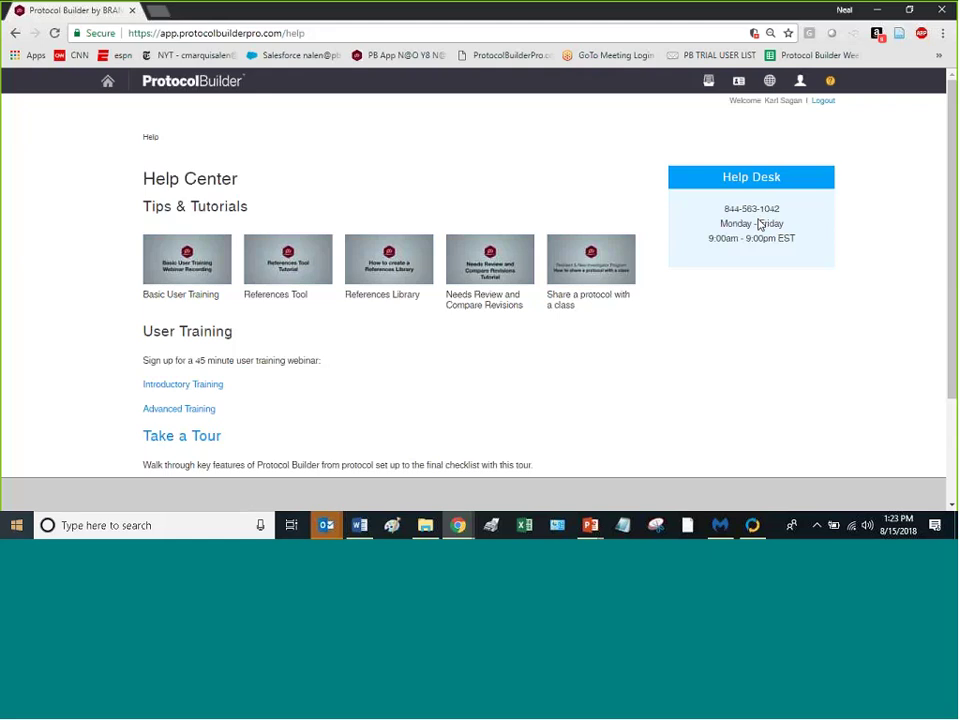
Step: Scroll the Help page to review the tour, User Guide and FAQs links
{"action": "scroll", "coordinate": [244, 357], "scroll_direction": "down", "scroll_amount": 2}
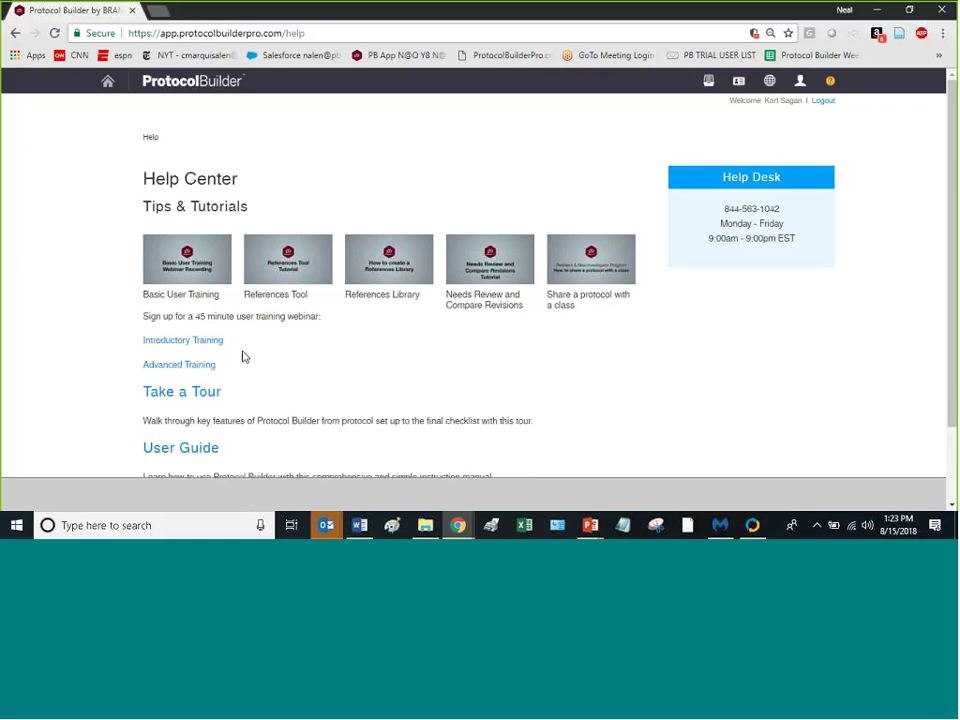
{"action": "scroll", "coordinate": [244, 357], "scroll_direction": "up", "scroll_amount": 1}
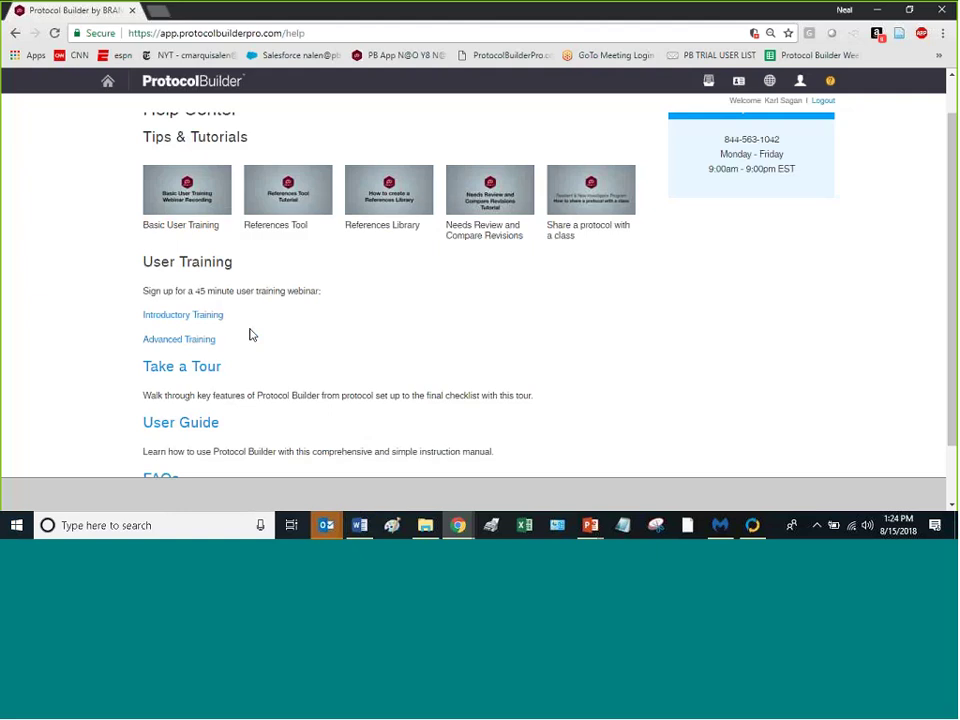
{"action": "scroll", "coordinate": [253, 315], "scroll_direction": "down", "scroll_amount": 1}
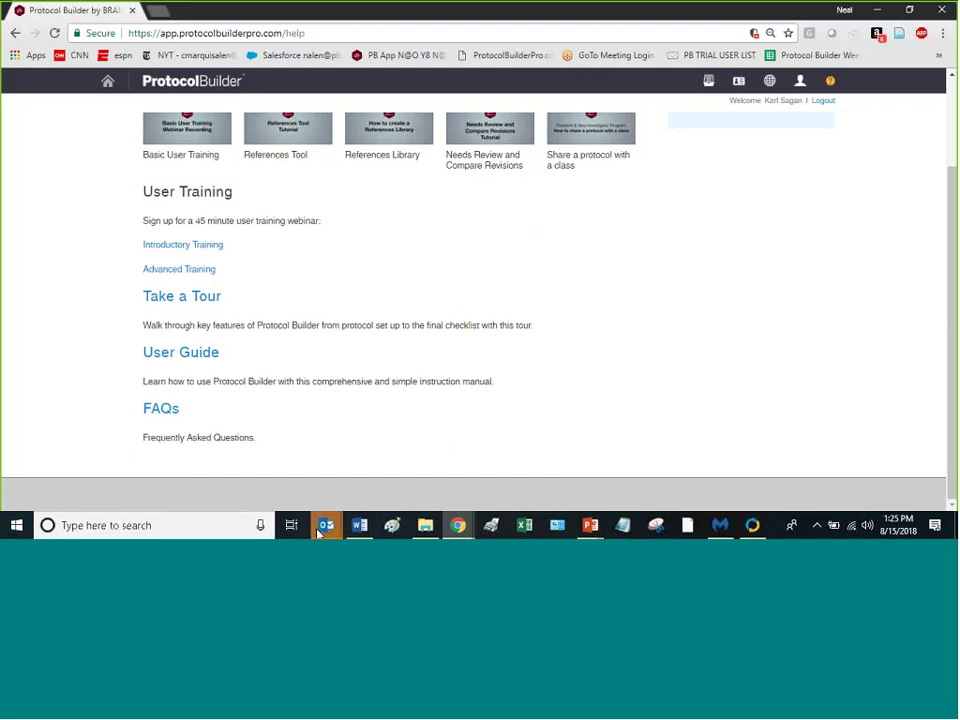
{"action": "mouse_move", "coordinate": [318, 534]}
Step: Browse the FAQ page, then go to the Resource Center
{"action": "left_click", "coordinate": [167, 405]}
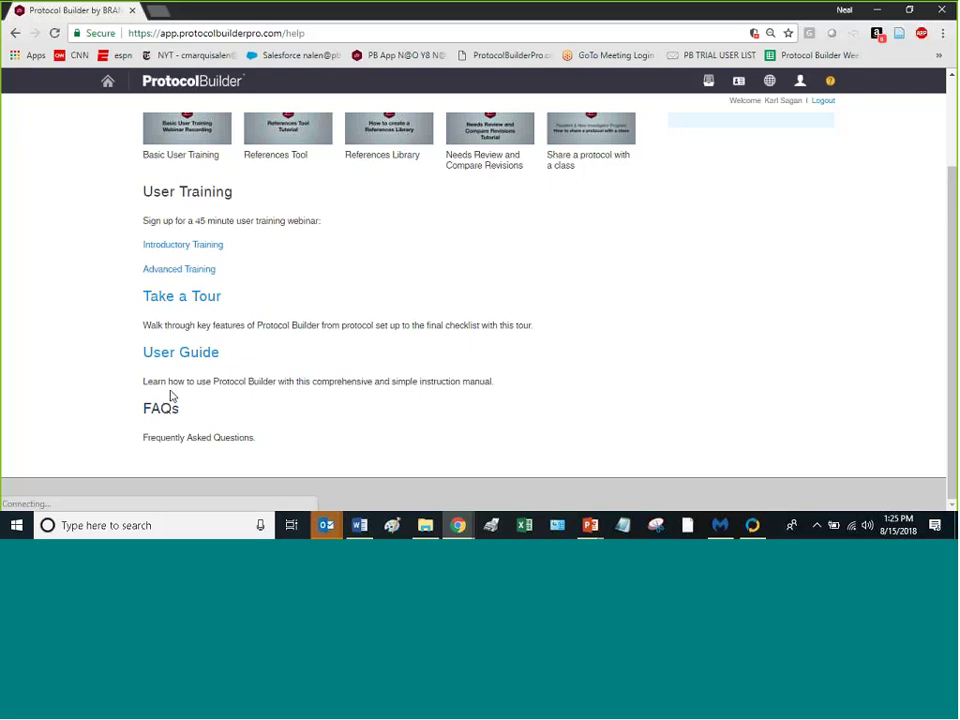
{"action": "scroll", "coordinate": [200, 335], "scroll_direction": "down", "scroll_amount": 3}
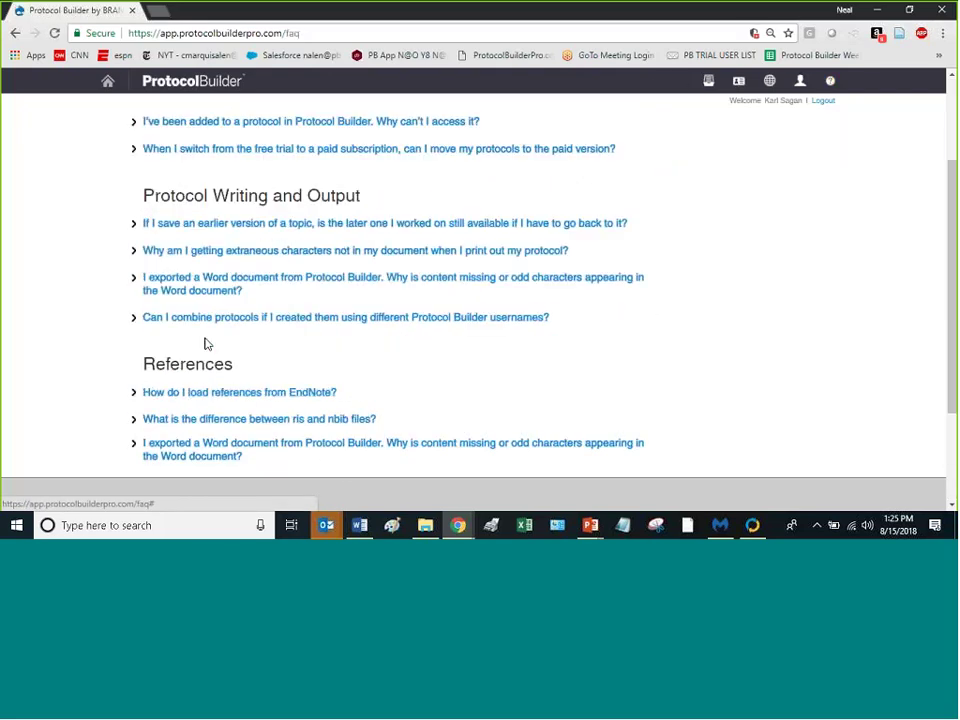
{"action": "scroll", "coordinate": [274, 306], "scroll_direction": "up", "scroll_amount": 3}
{"action": "scroll", "coordinate": [277, 308], "scroll_direction": "down", "scroll_amount": 5}
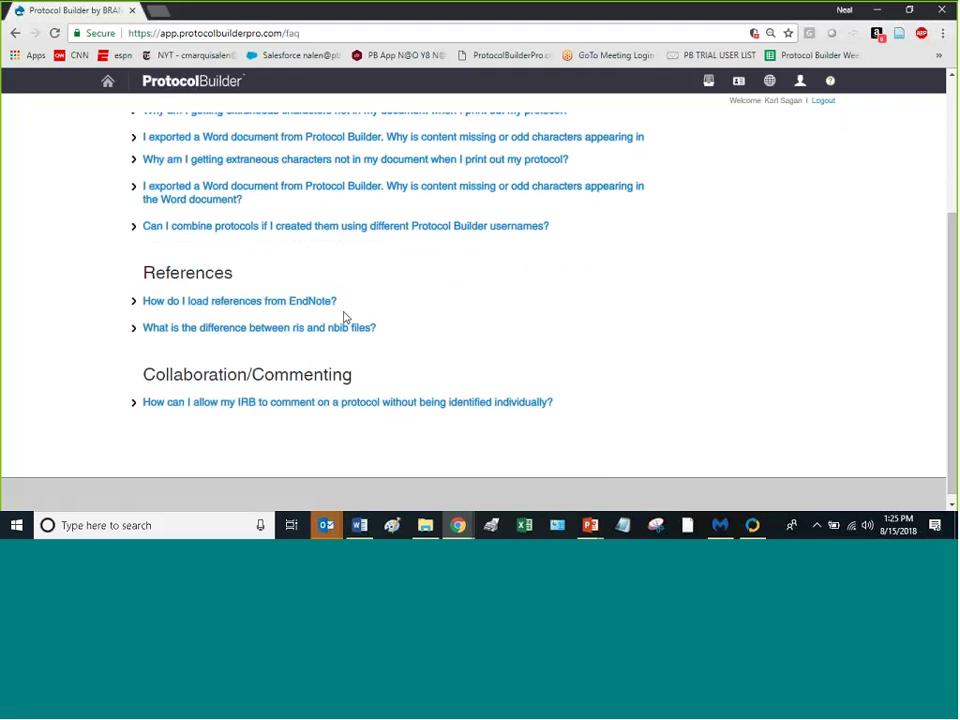
{"action": "scroll", "coordinate": [366, 306], "scroll_direction": "up", "scroll_amount": 5}
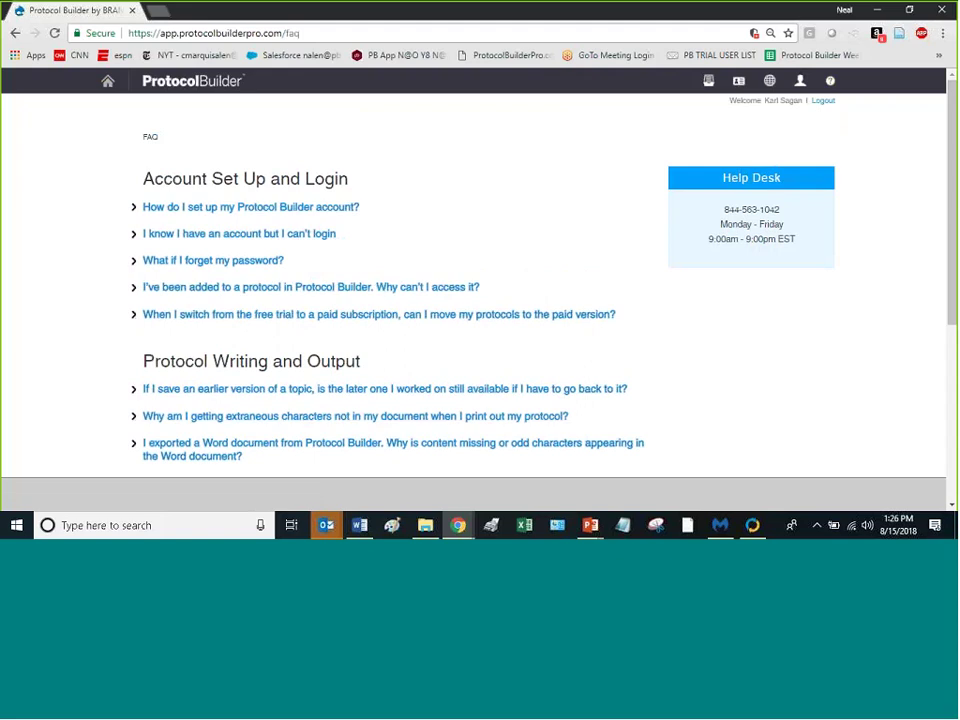
{"action": "left_click", "coordinate": [771, 83]}
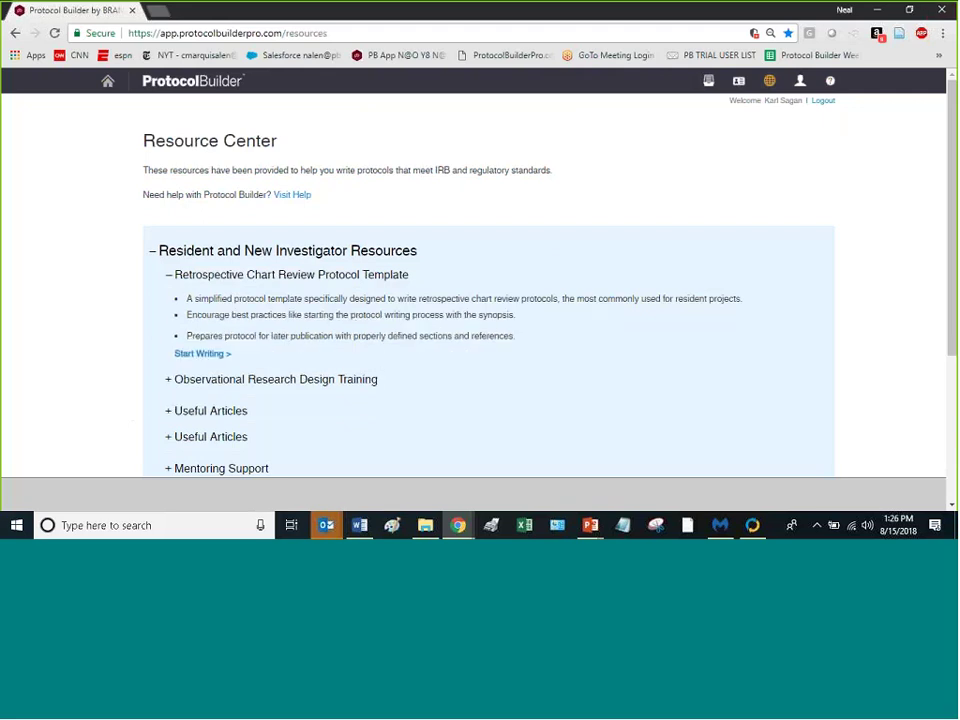
Step: Scroll the Resource Center, then expand Useful Articles to list its three articles
{"action": "scroll", "coordinate": [508, 189], "scroll_direction": "down", "scroll_amount": 3}
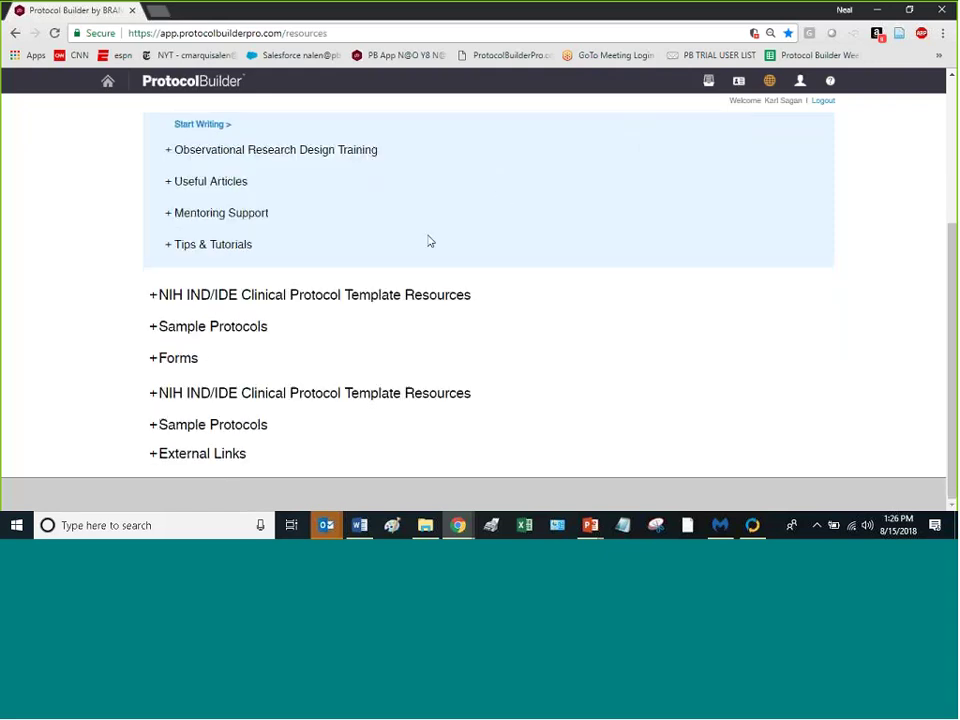
{"action": "scroll", "coordinate": [428, 239], "scroll_direction": "up", "scroll_amount": 2}
{"action": "scroll", "coordinate": [428, 237], "scroll_direction": "up", "scroll_amount": 1}
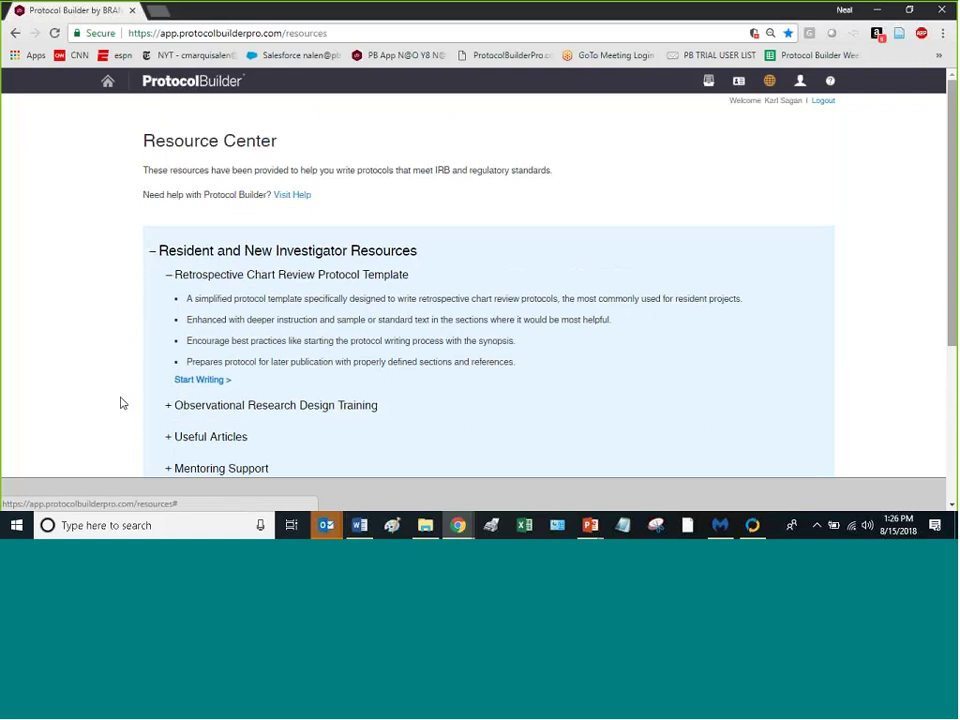
{"action": "left_click", "coordinate": [200, 405]}
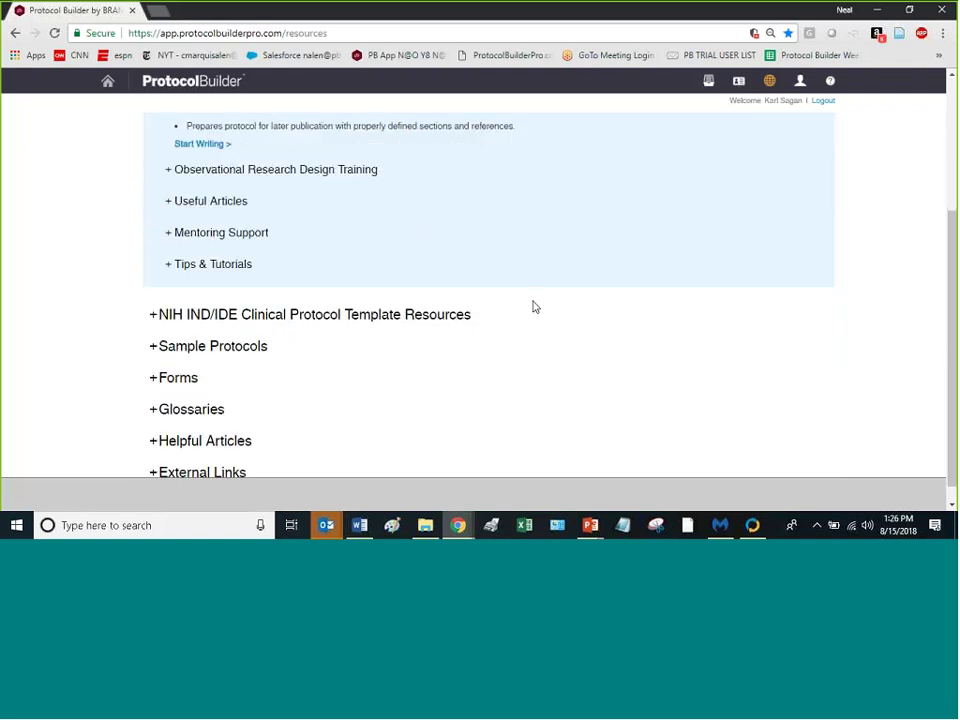
{"action": "left_click", "coordinate": [170, 205]}
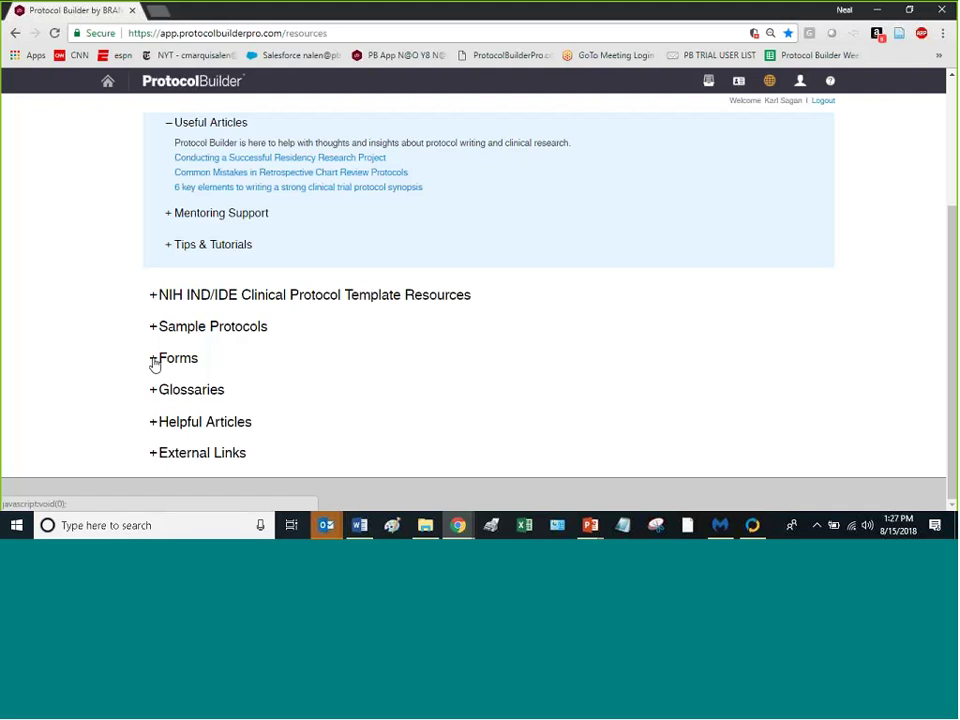
Step: Expand the Forms, Glossaries and NIH IND/IDE sections, then return to the dashboard
{"action": "left_click", "coordinate": [153, 362]}
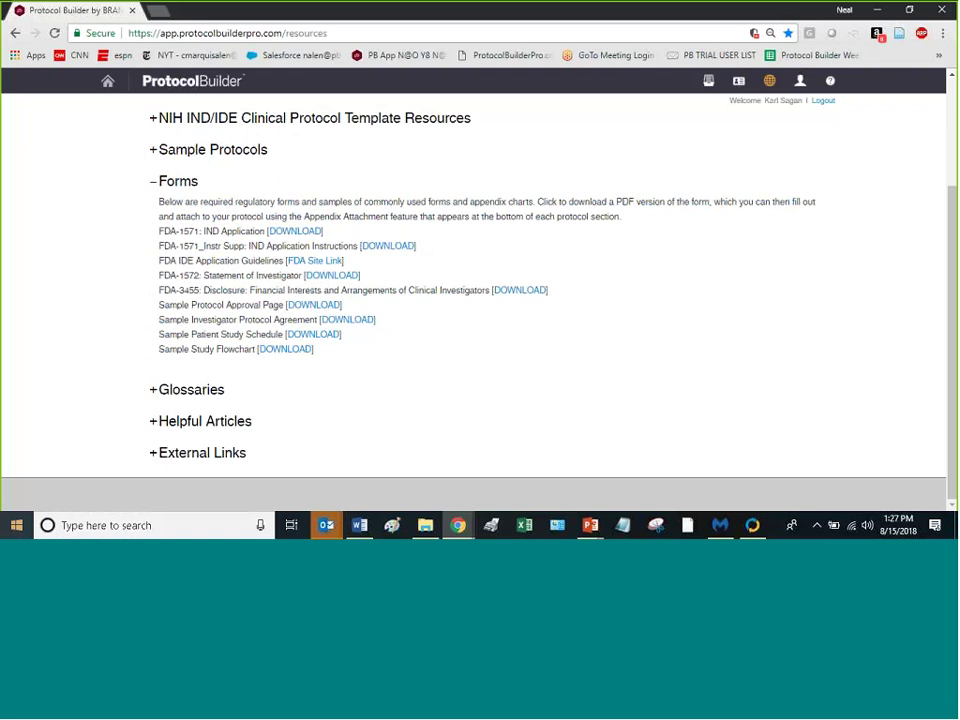
{"action": "left_click", "coordinate": [151, 392]}
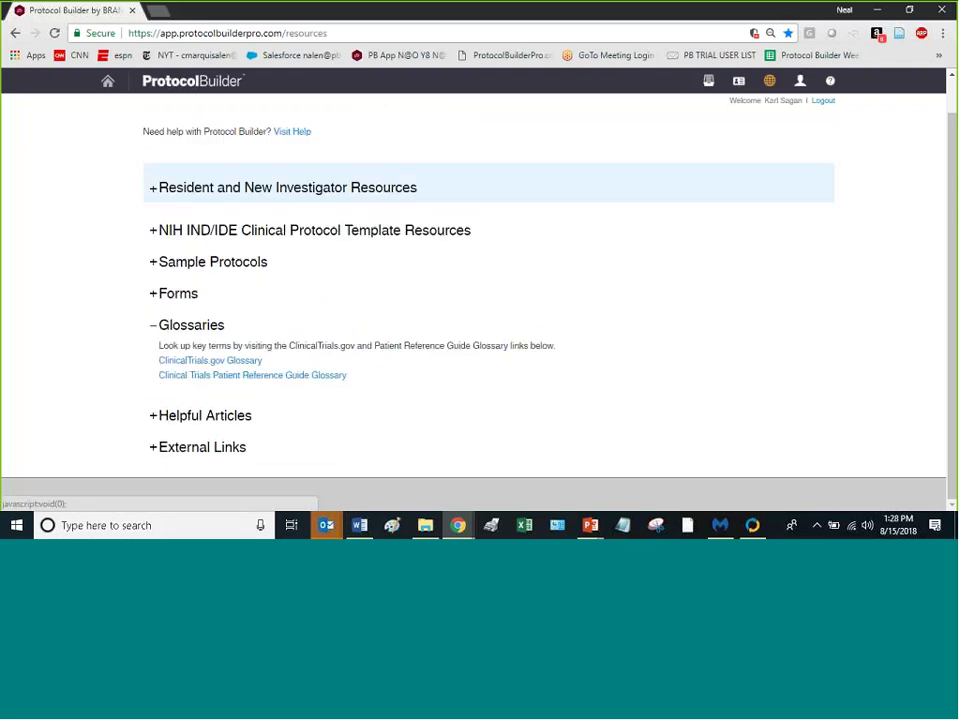
{"action": "left_click", "coordinate": [155, 240]}
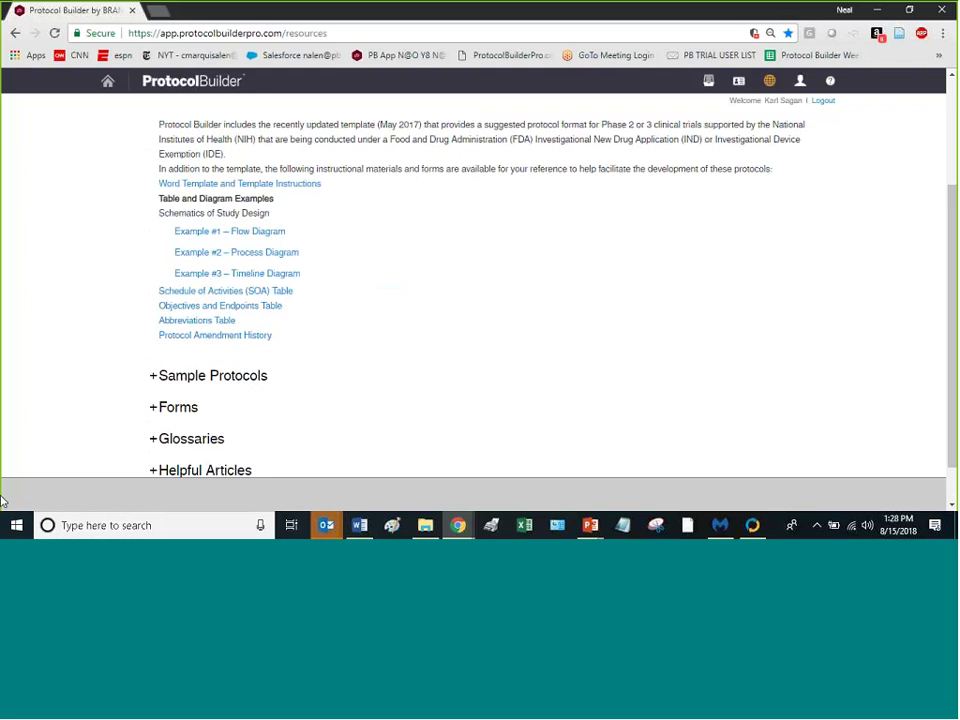
{"action": "scroll", "coordinate": [214, 283], "scroll_direction": "up", "scroll_amount": 3}
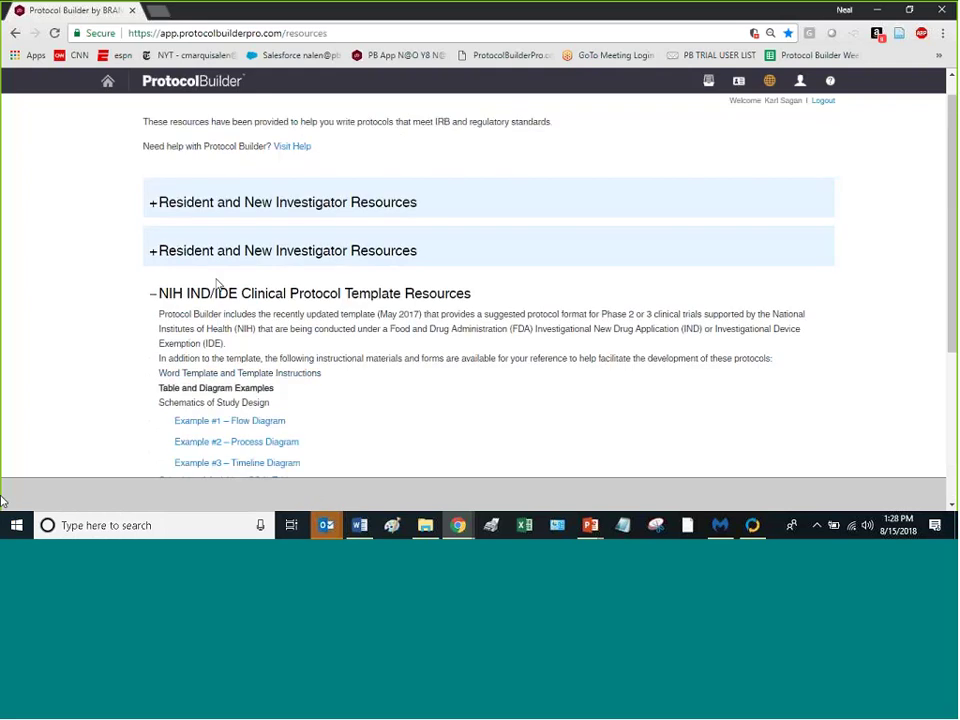
{"action": "left_click", "coordinate": [108, 82]}
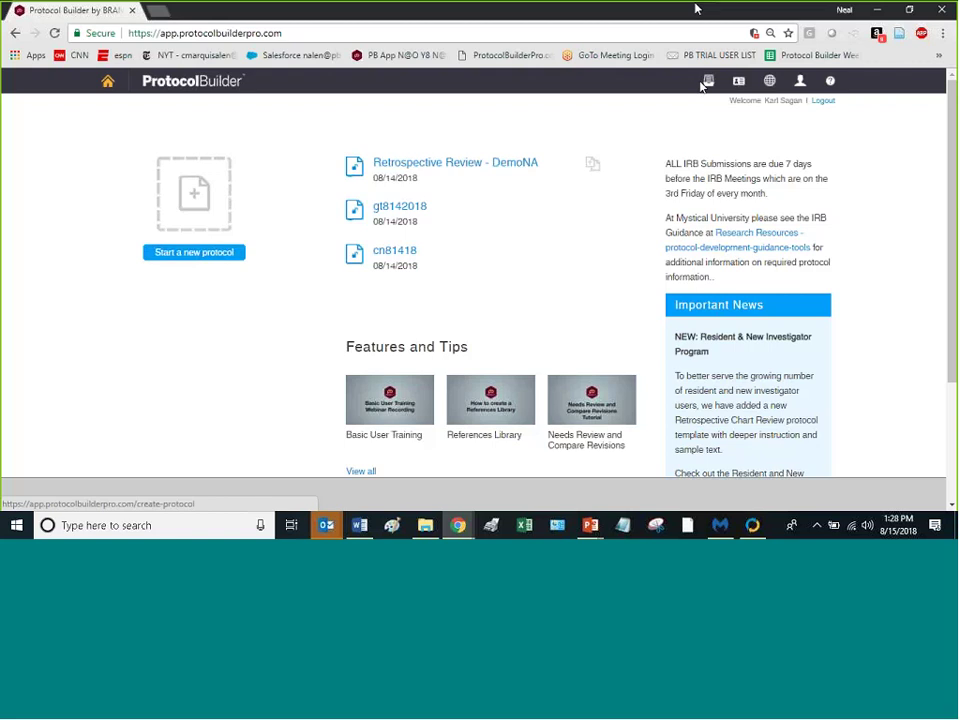
Step: Start a new protocol with file name cn8152018 and enter the principal investigator's name
{"action": "left_click", "coordinate": [206, 256]}
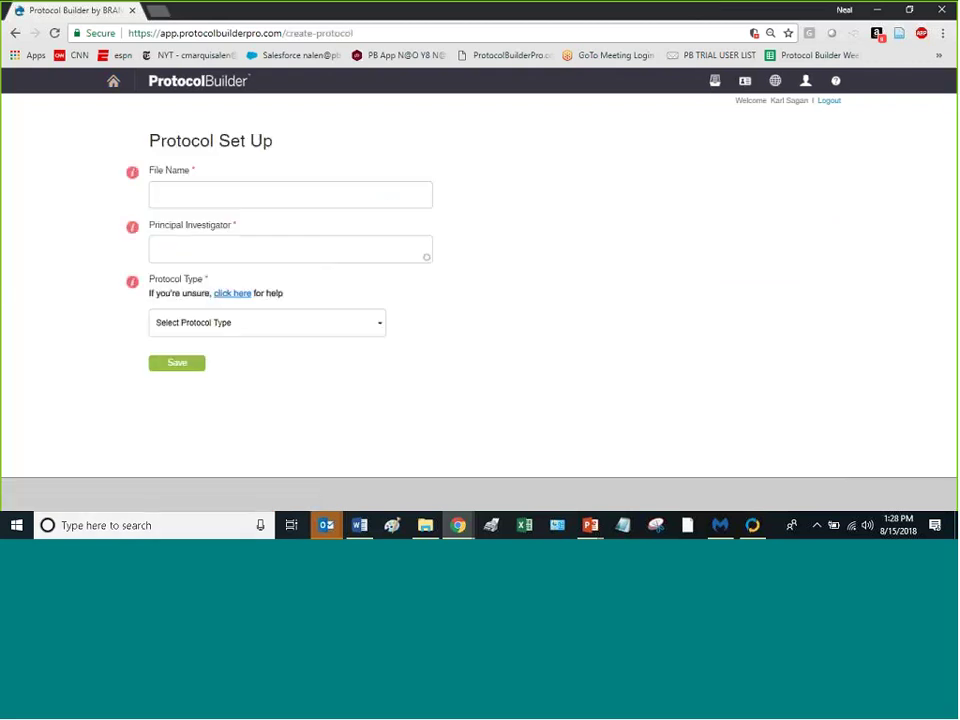
{"action": "left_click", "coordinate": [257, 191]}
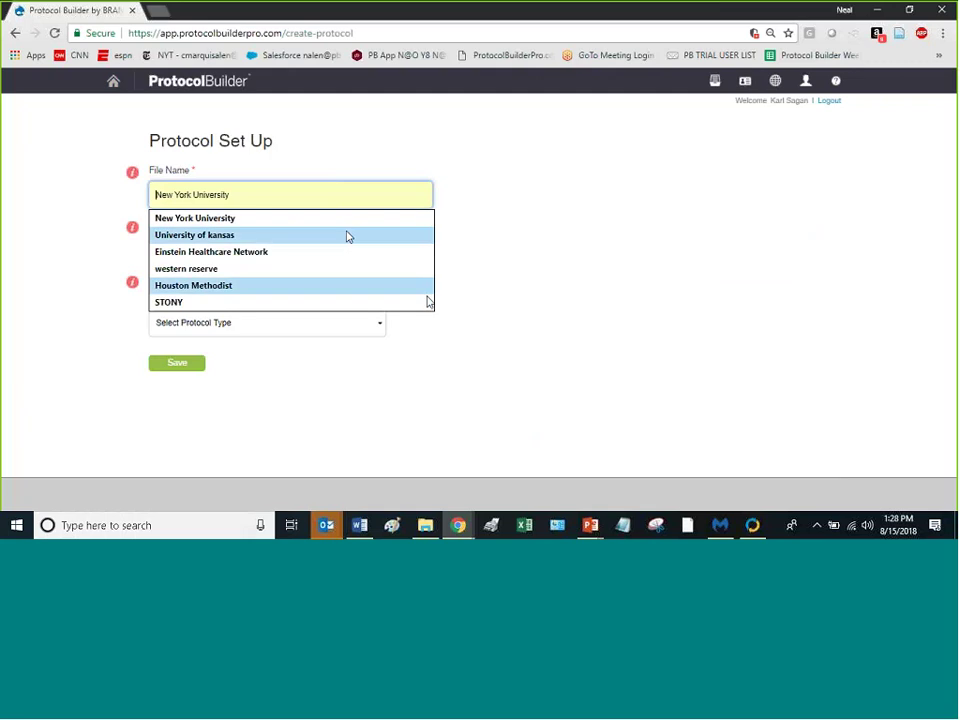
{"action": "type", "text": "cn"}
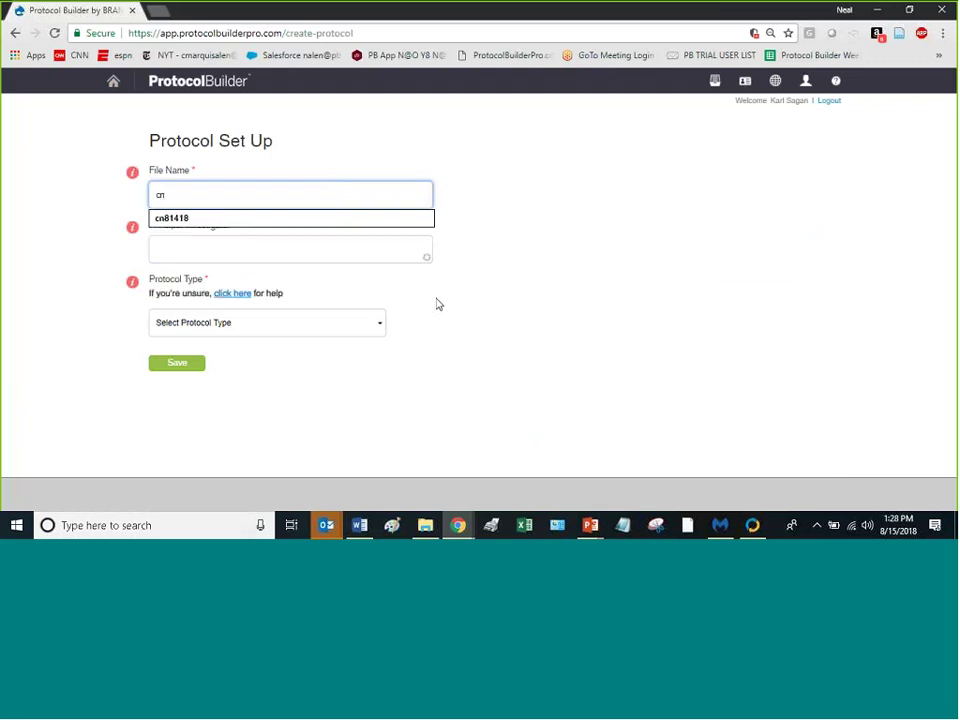
{"action": "type", "text": "815201"}
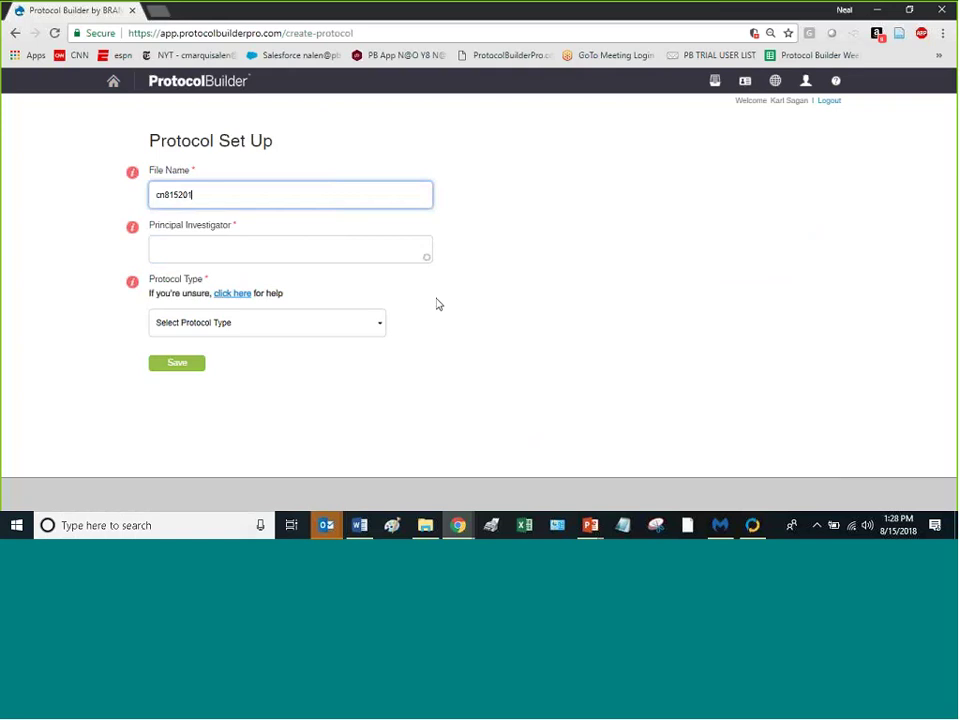
{"action": "type", "text": "8"}
{"action": "left_click", "coordinate": [183, 255]}
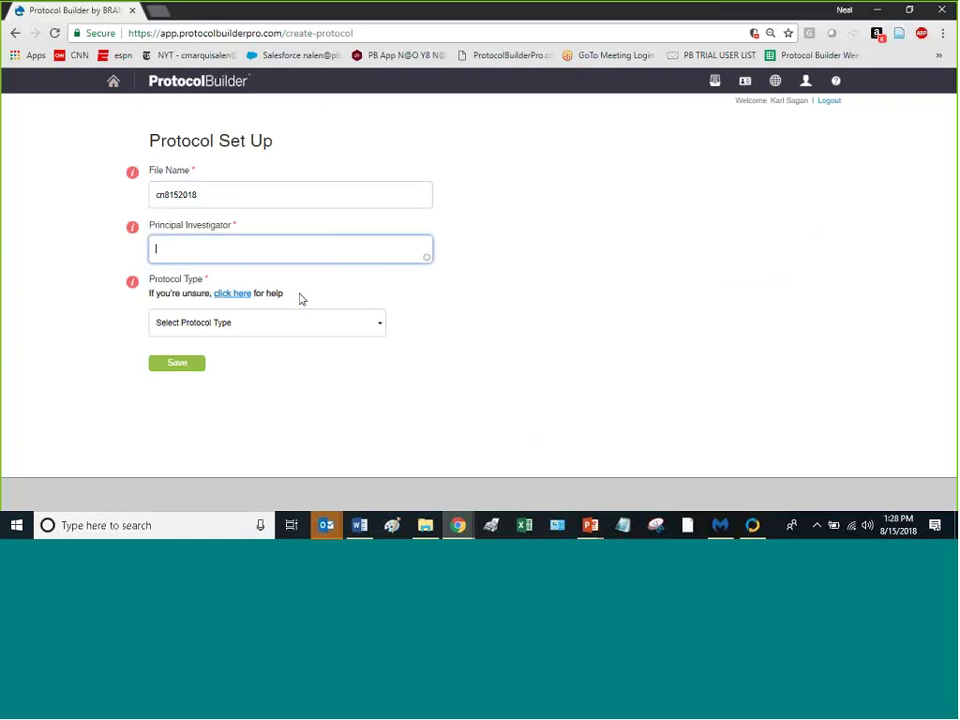
Step: Check the Protocol Type list without choosing one, then open its help link
{"action": "left_click", "coordinate": [369, 330]}
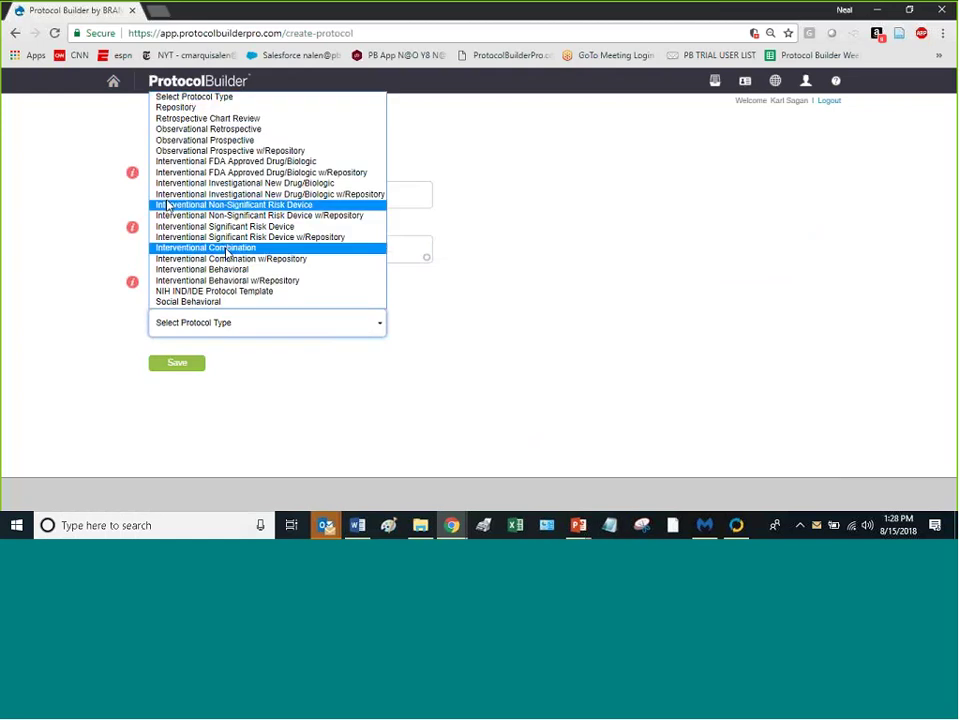
{"action": "left_click", "coordinate": [535, 269]}
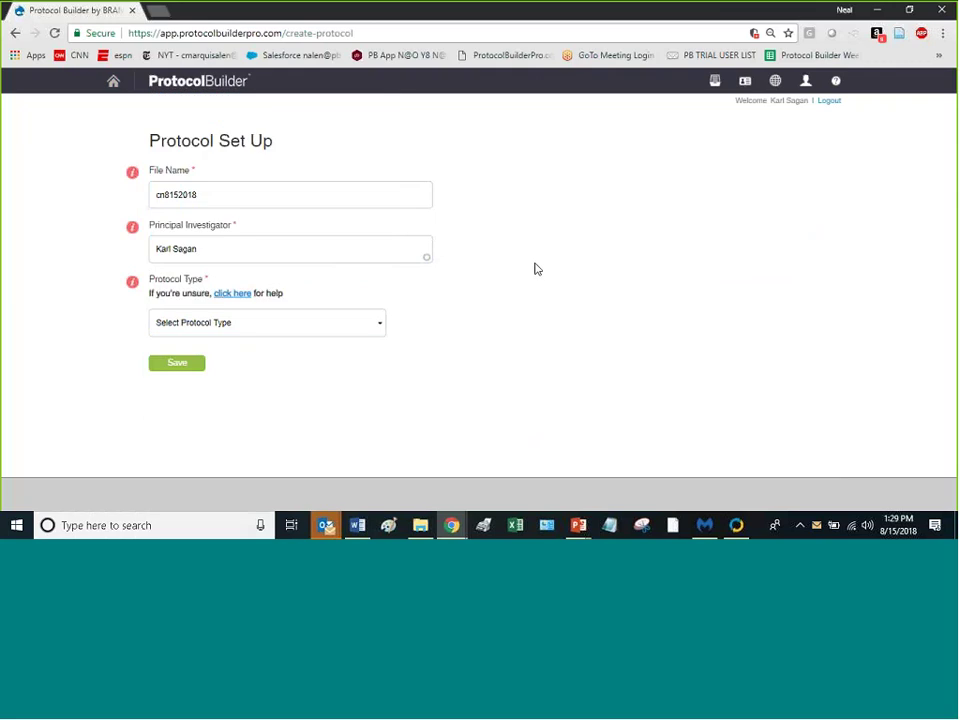
{"action": "left_click", "coordinate": [224, 296]}
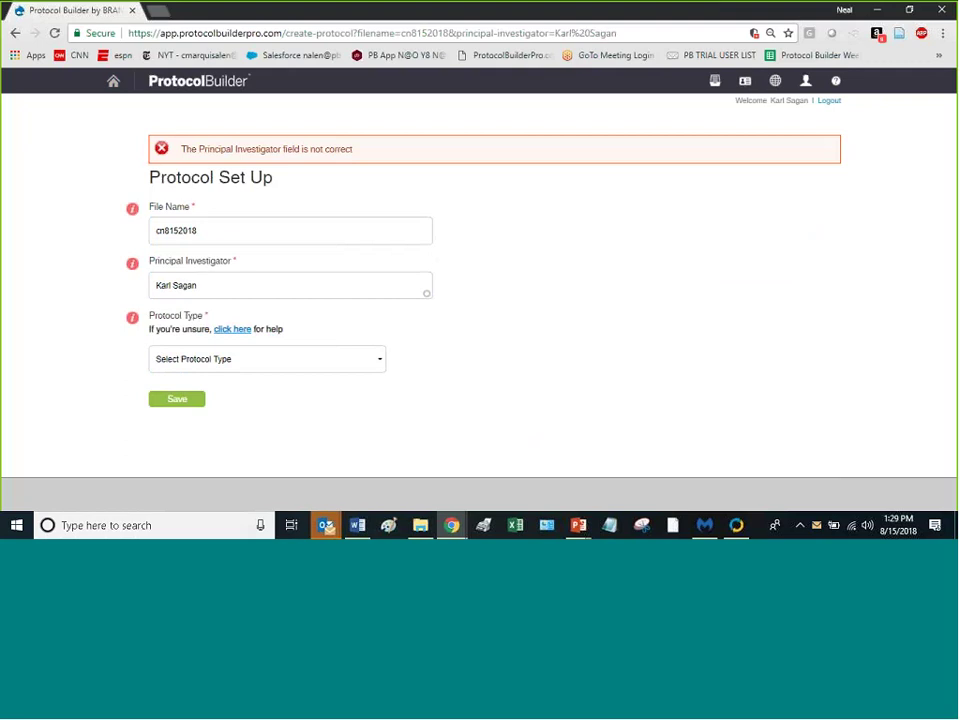
Step: Refill the Principal Investigator from the directory suggestion, then launch the Protocol Type Tool via its help link
{"action": "left_click", "coordinate": [216, 289]}
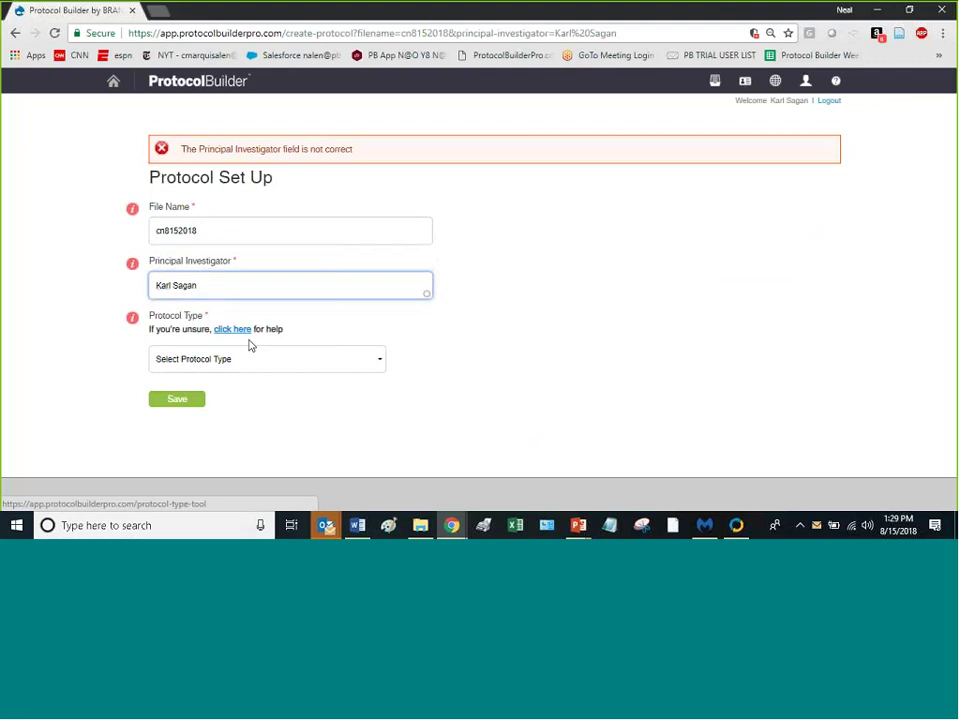
{"action": "key", "text": "BackSpace"}
{"action": "key", "text": "BackSpace"}
{"action": "key", "text": "BackSpace"}
{"action": "key", "text": "BackSpace"}
{"action": "key", "text": "BackSpace"}
{"action": "key", "text": "BackSpace"}
{"action": "key", "text": "BackSpace"}
{"action": "key", "text": "BackSpace"}
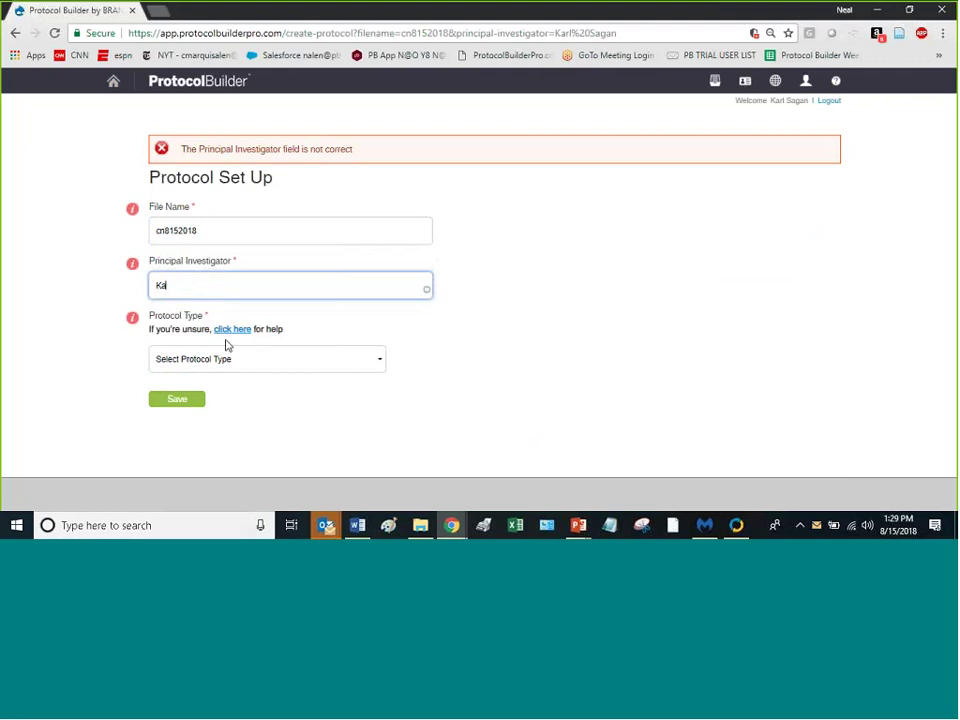
{"action": "key", "text": "BackSpace"}
{"action": "key", "text": "BackSpace"}
{"action": "type", "text": "Kar"}
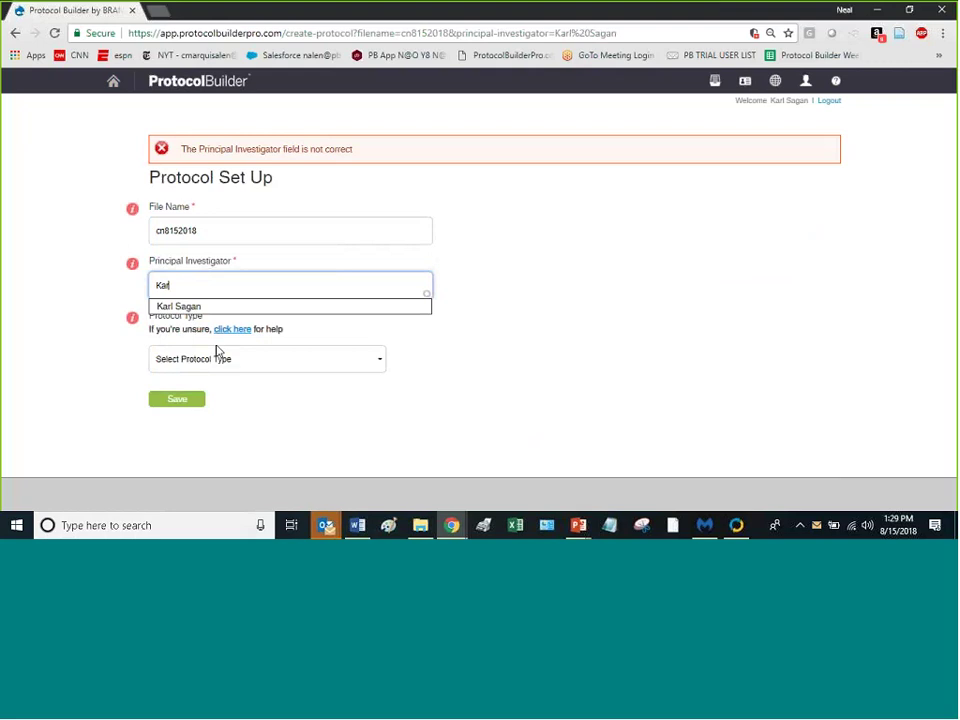
{"action": "key", "text": "BackSpace"}
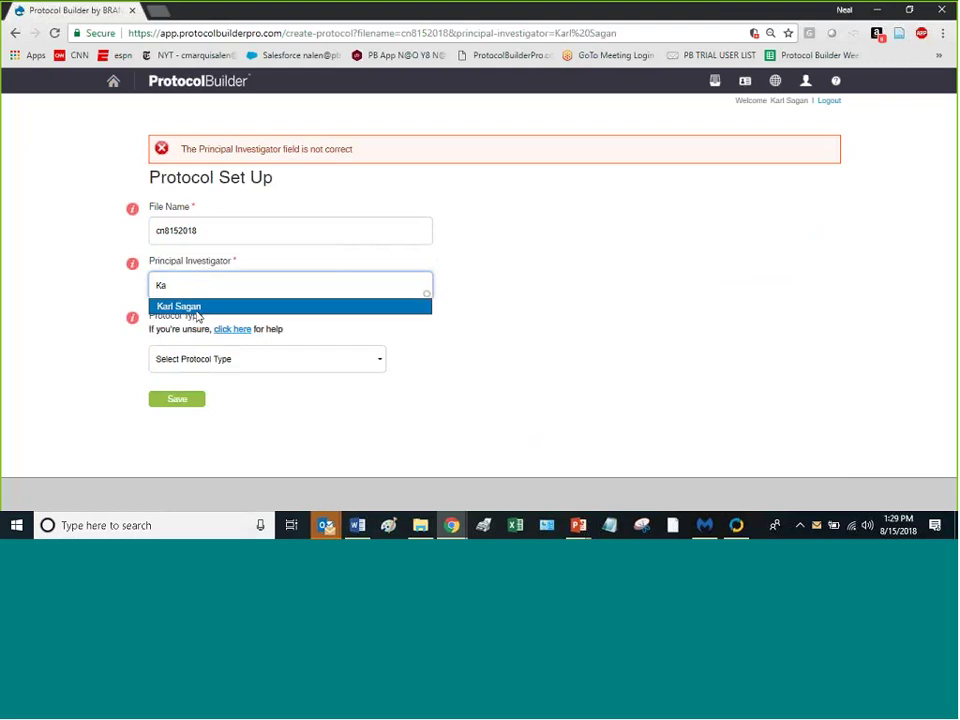
{"action": "left_click", "coordinate": [195, 307]}
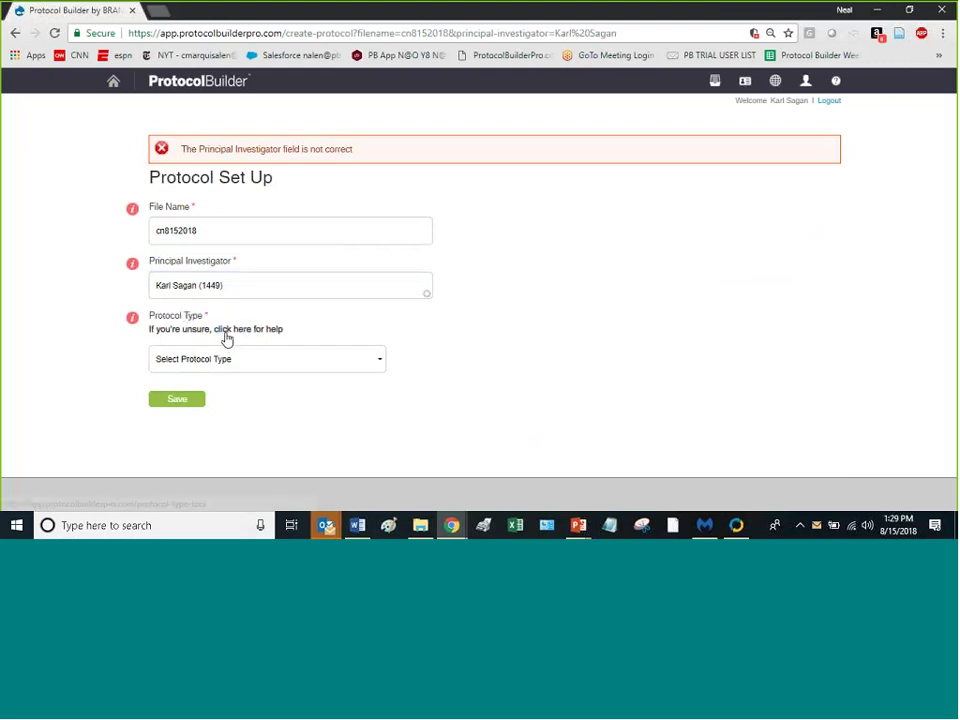
{"action": "left_click", "coordinate": [226, 335]}
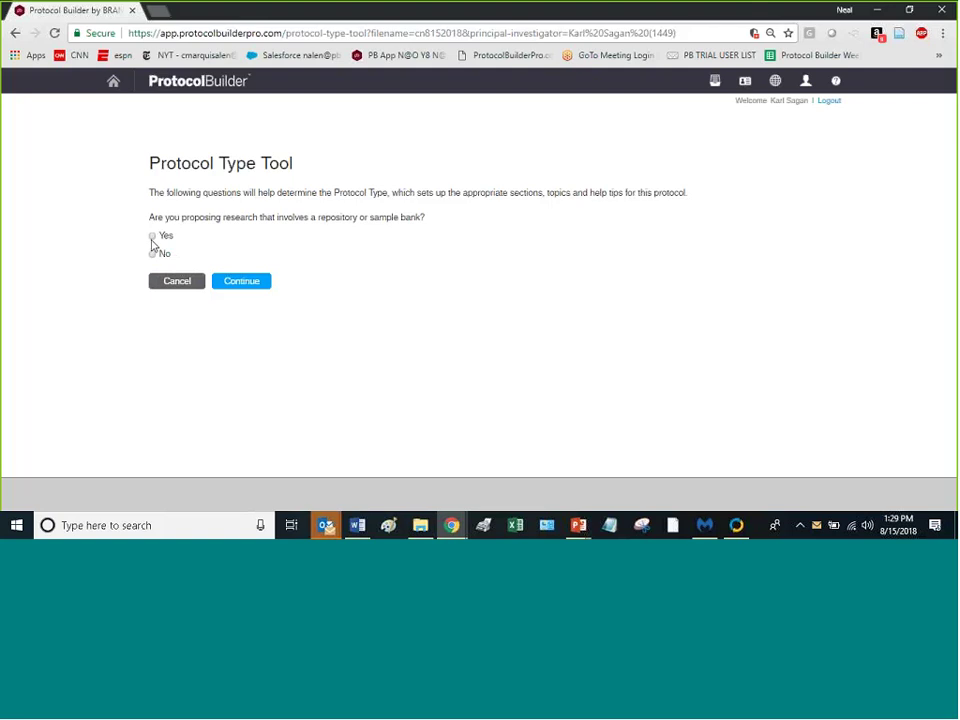
Step: Answer Yes to repository, Part of Larger Study, and Interventional study design
{"action": "left_click", "coordinate": [153, 237]}
{"action": "left_click", "coordinate": [252, 283]}
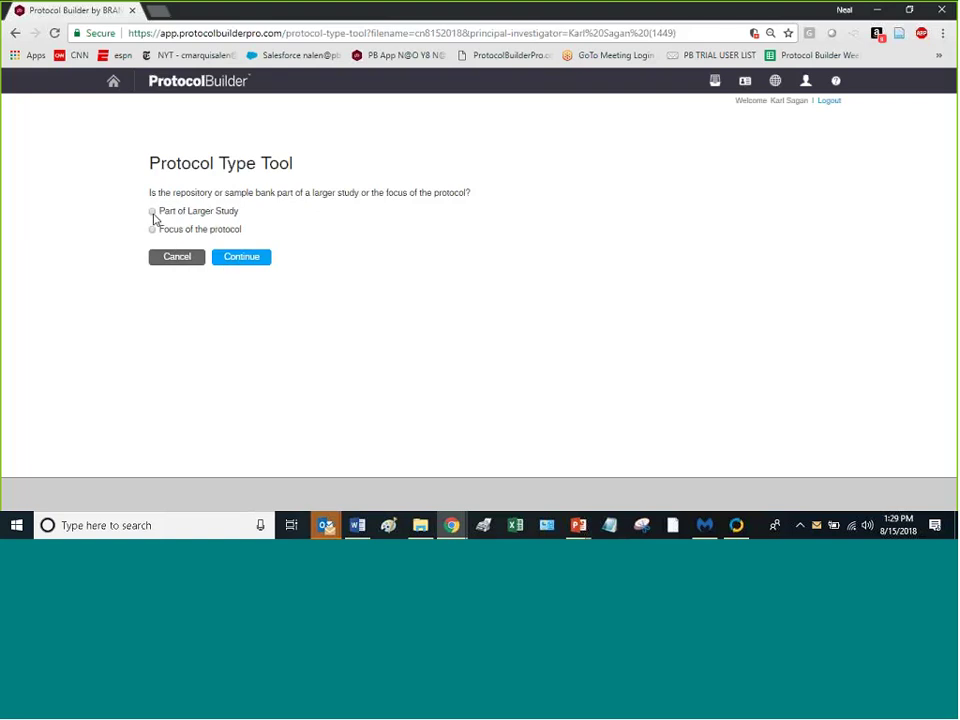
{"action": "left_click", "coordinate": [154, 212]}
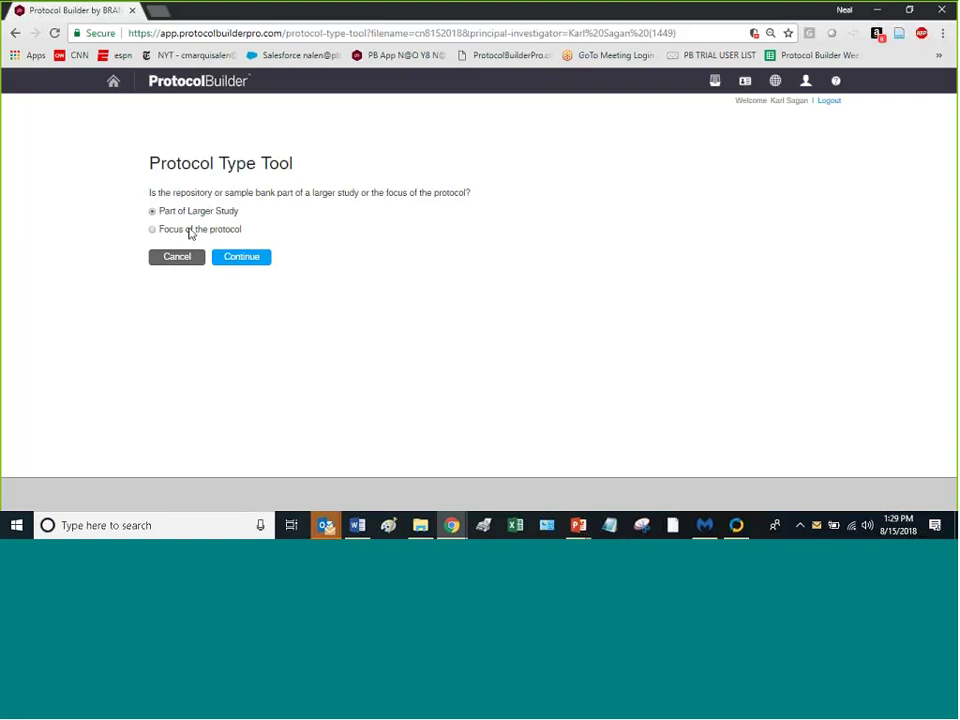
{"action": "left_click", "coordinate": [241, 263]}
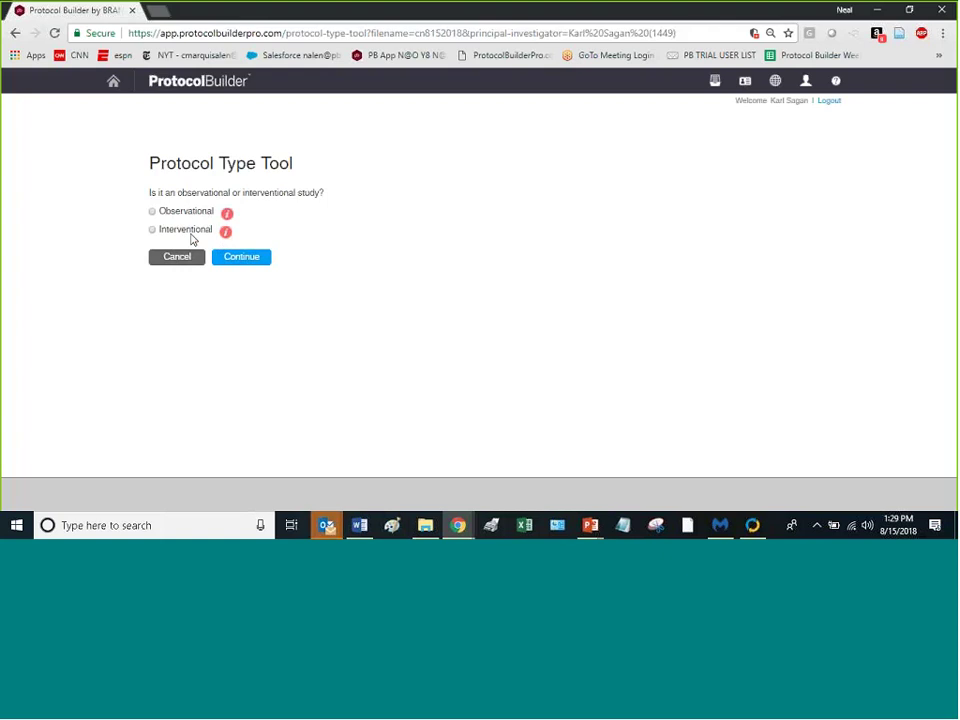
{"action": "left_click", "coordinate": [152, 231]}
{"action": "left_click", "coordinate": [240, 258]}
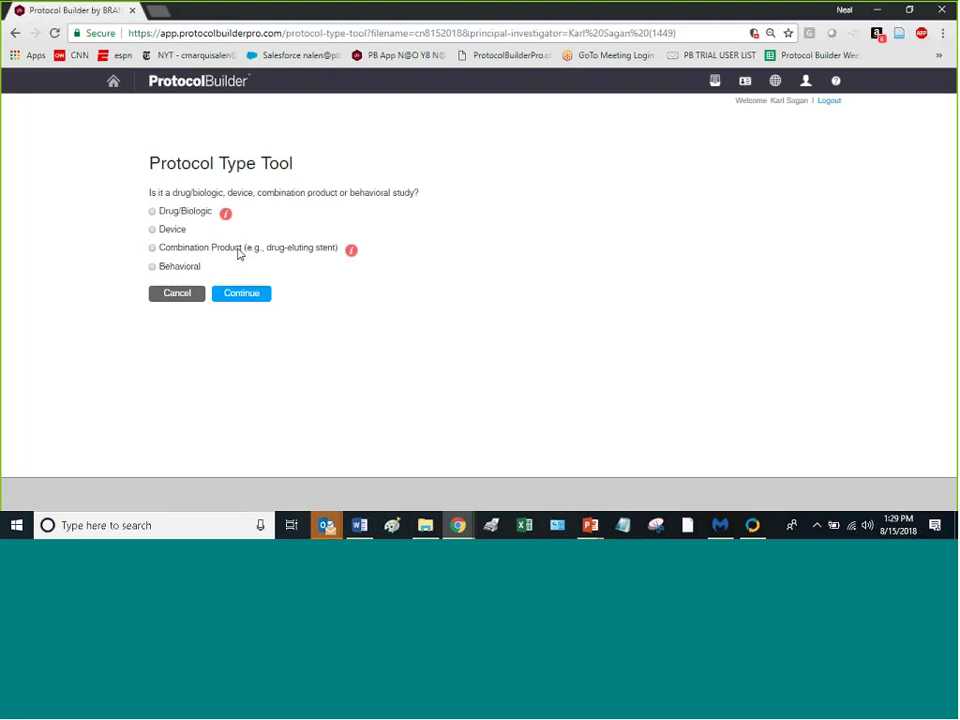
Step: Choose Device, then Significant Risk (IDE) Device, to create protocol cn8152018
{"action": "left_click", "coordinate": [152, 229]}
{"action": "left_click", "coordinate": [242, 295]}
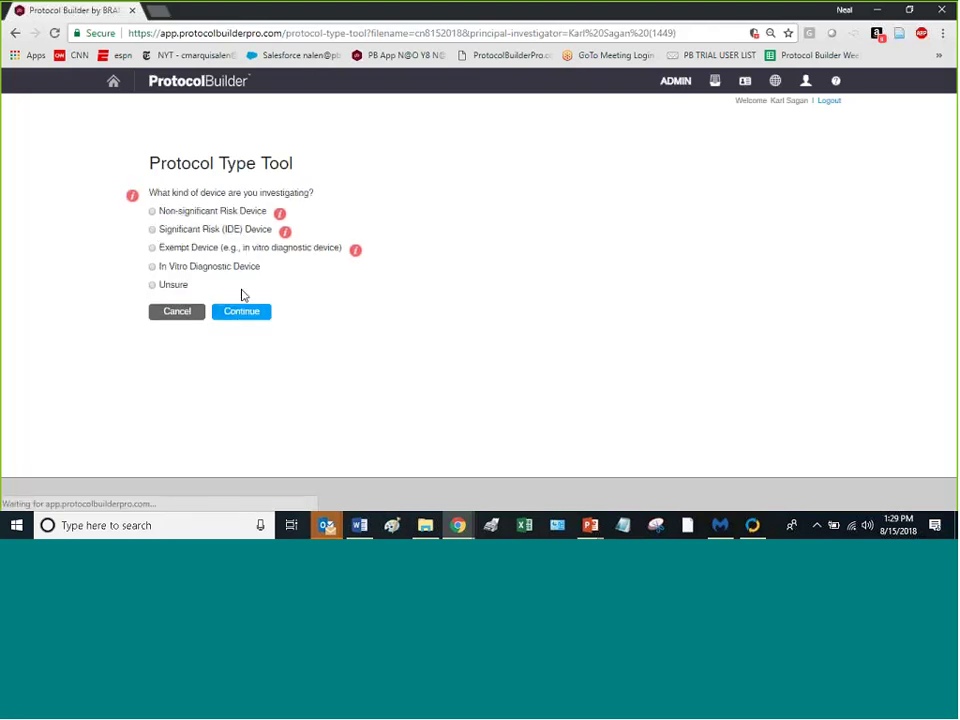
{"action": "left_click", "coordinate": [285, 232]}
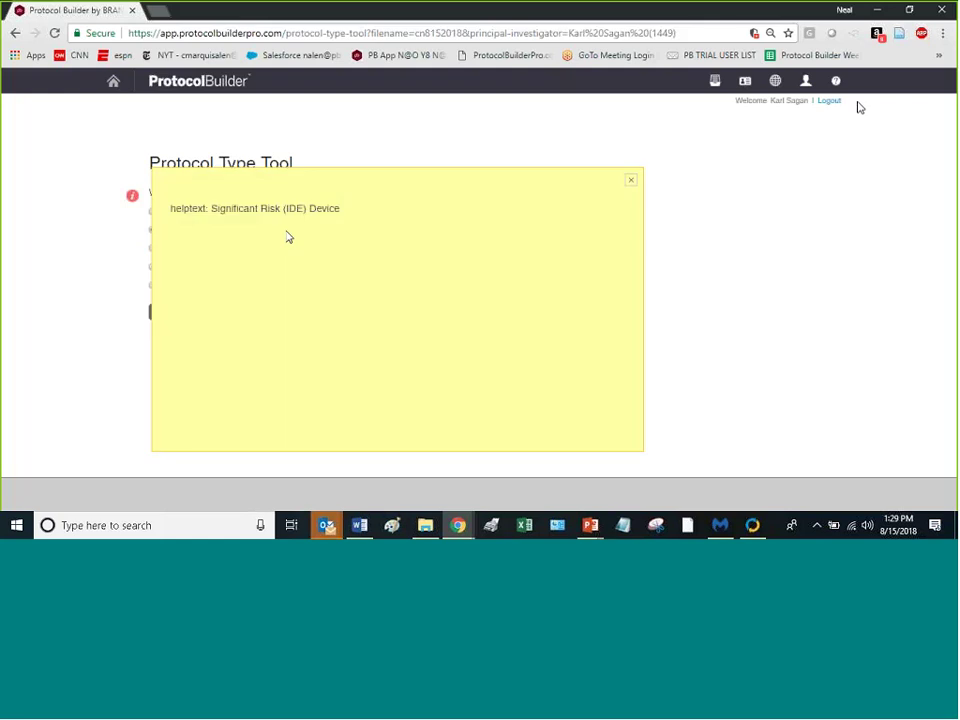
{"action": "left_click", "coordinate": [632, 181]}
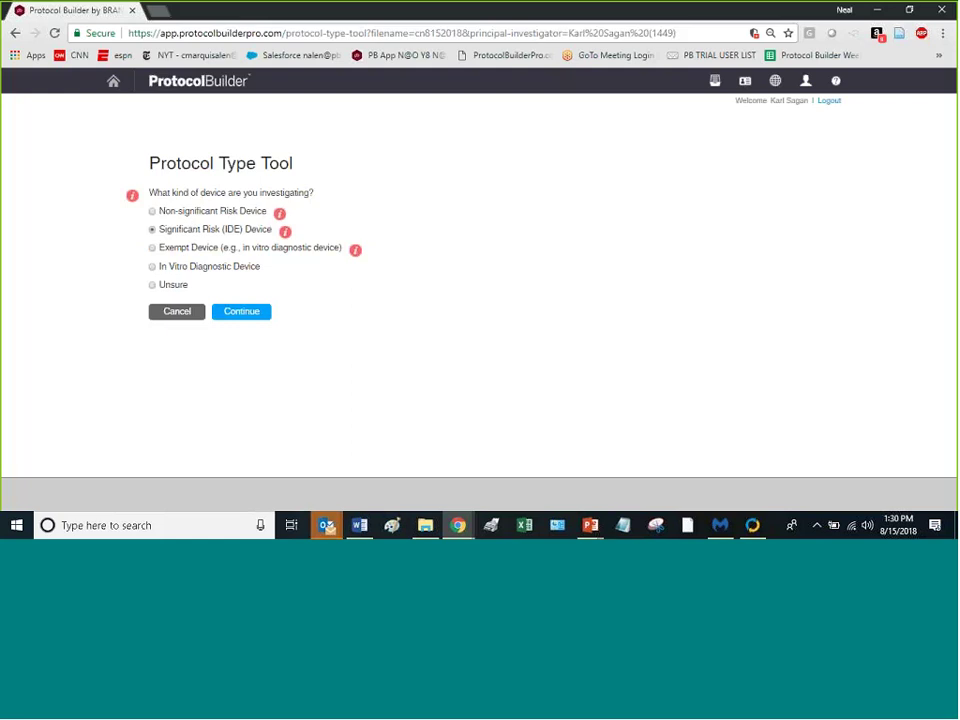
{"action": "left_click", "coordinate": [152, 229]}
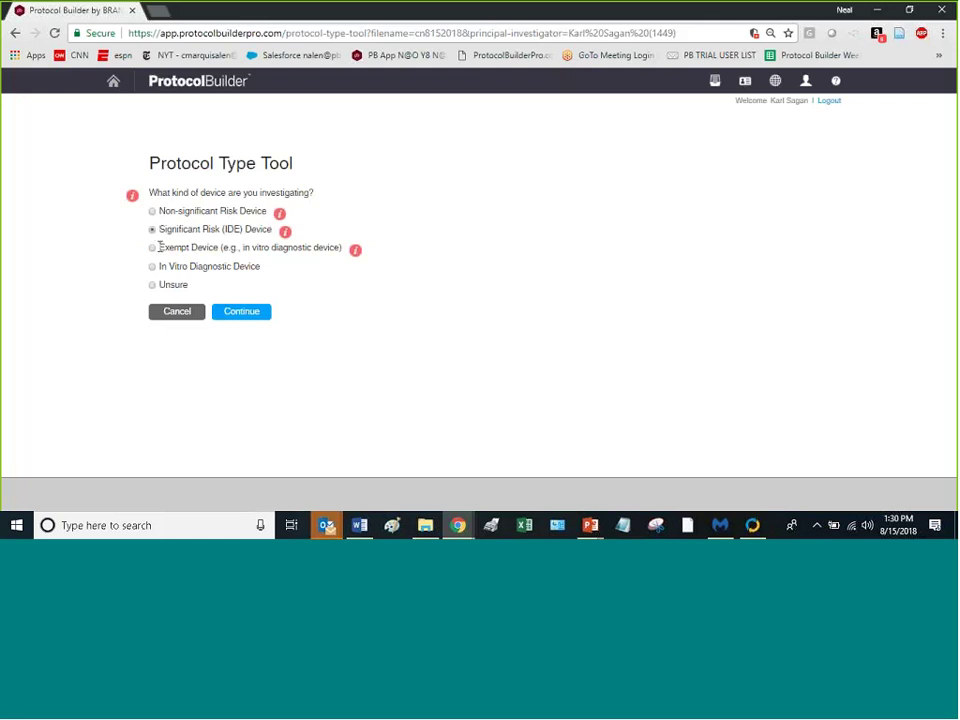
{"action": "left_click", "coordinate": [241, 313]}
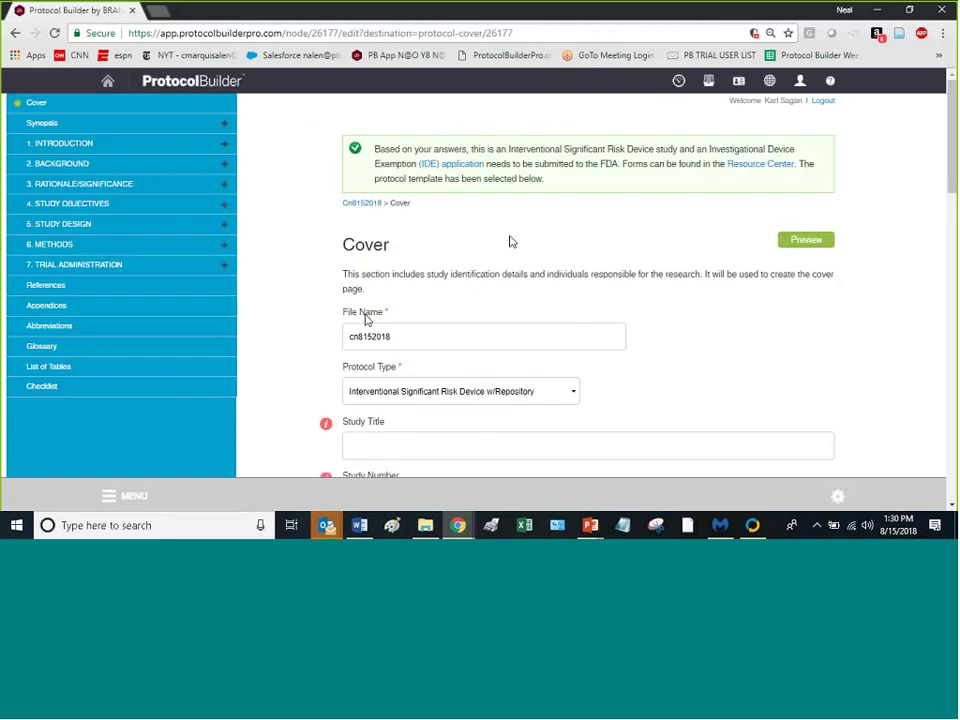
Step: Change the Protocol Type to Interventional Non-Significant Risk Device w/Repository
{"action": "scroll", "coordinate": [510, 241], "scroll_direction": "down", "scroll_amount": 1}
{"action": "scroll", "coordinate": [520, 250], "scroll_direction": "down", "scroll_amount": 3}
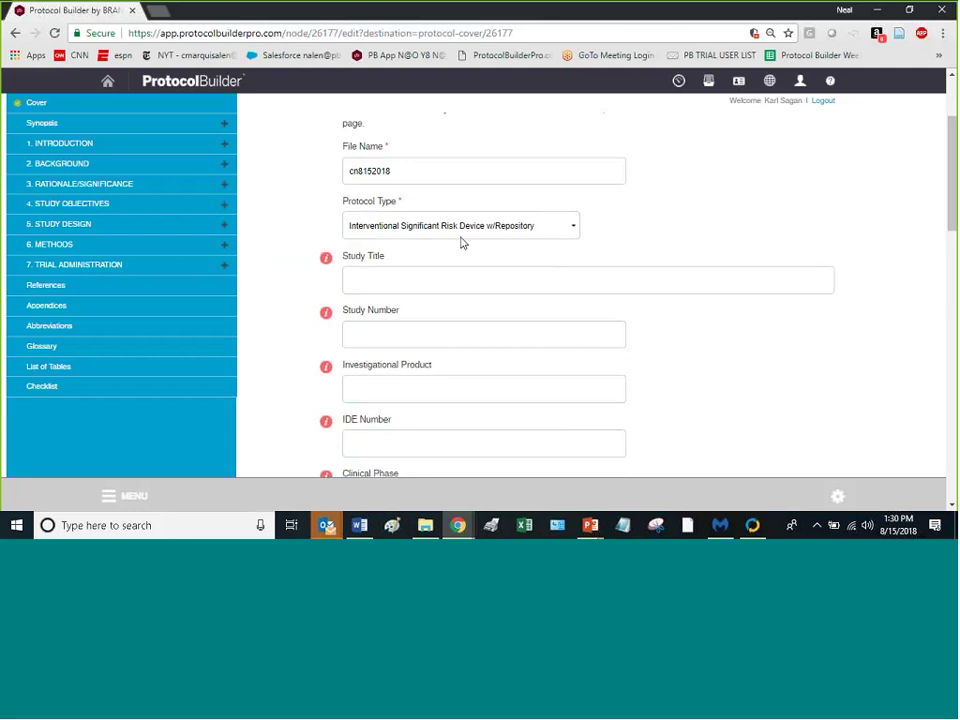
{"action": "left_click", "coordinate": [569, 225]}
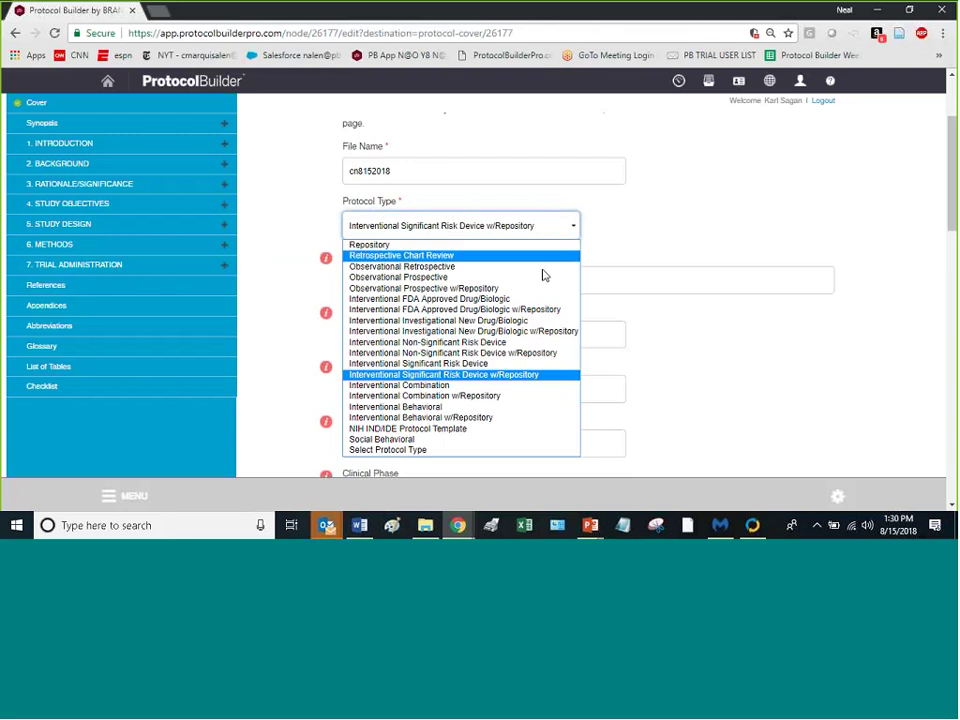
{"action": "left_click", "coordinate": [489, 356]}
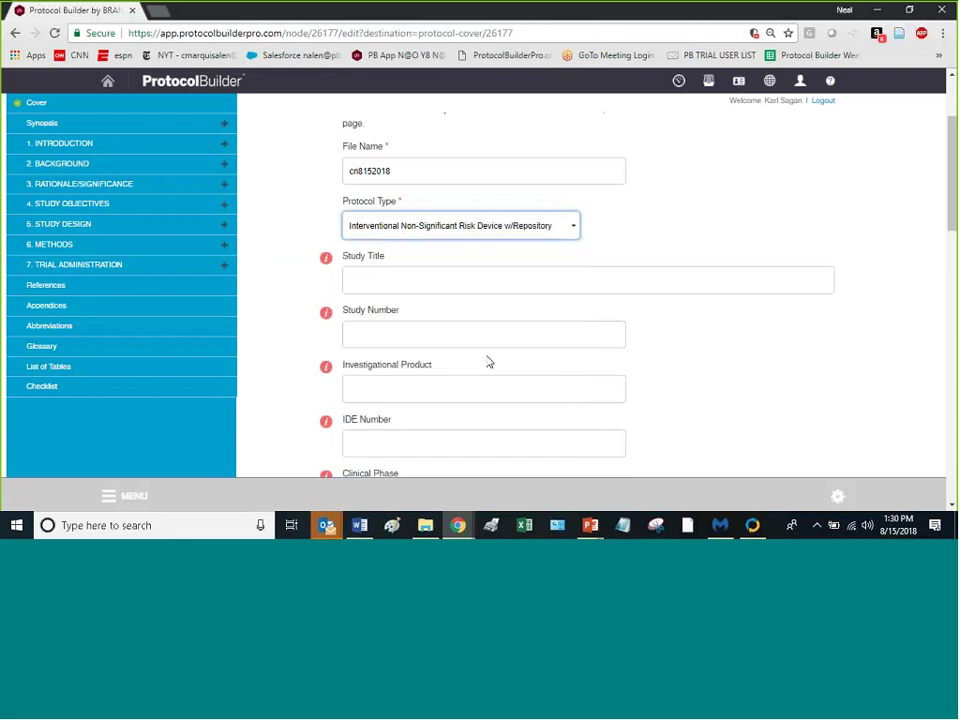
Step: Change the Protocol Type again, this time to Social Behavioral
{"action": "scroll", "coordinate": [594, 281], "scroll_direction": "down", "scroll_amount": 10}
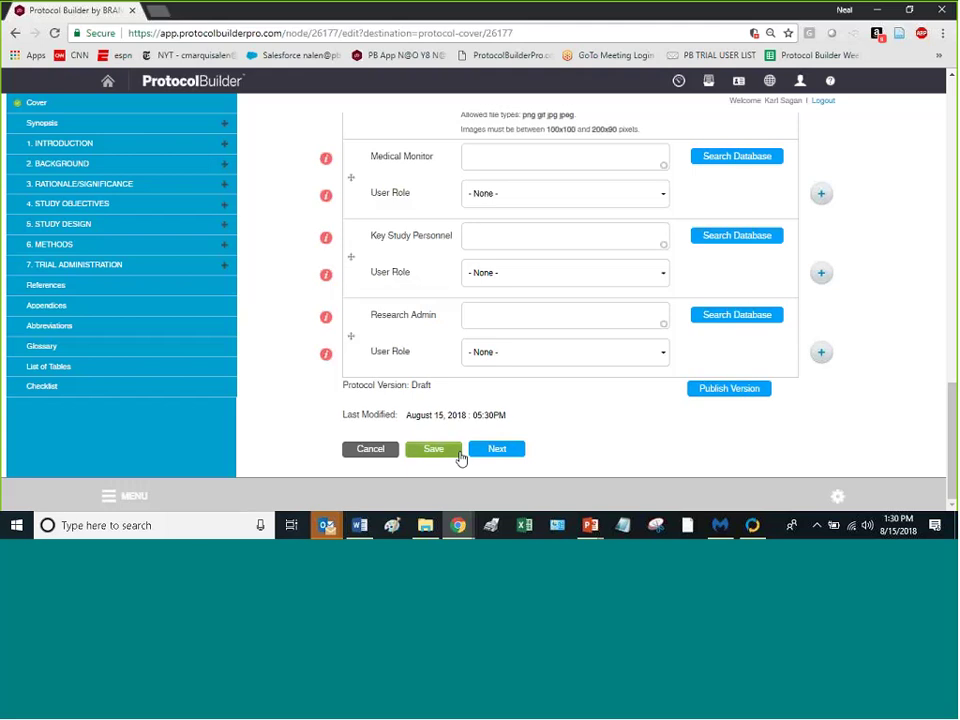
{"action": "scroll", "coordinate": [602, 306], "scroll_direction": "up", "scroll_amount": 10}
{"action": "scroll", "coordinate": [463, 233], "scroll_direction": "up", "scroll_amount": 3}
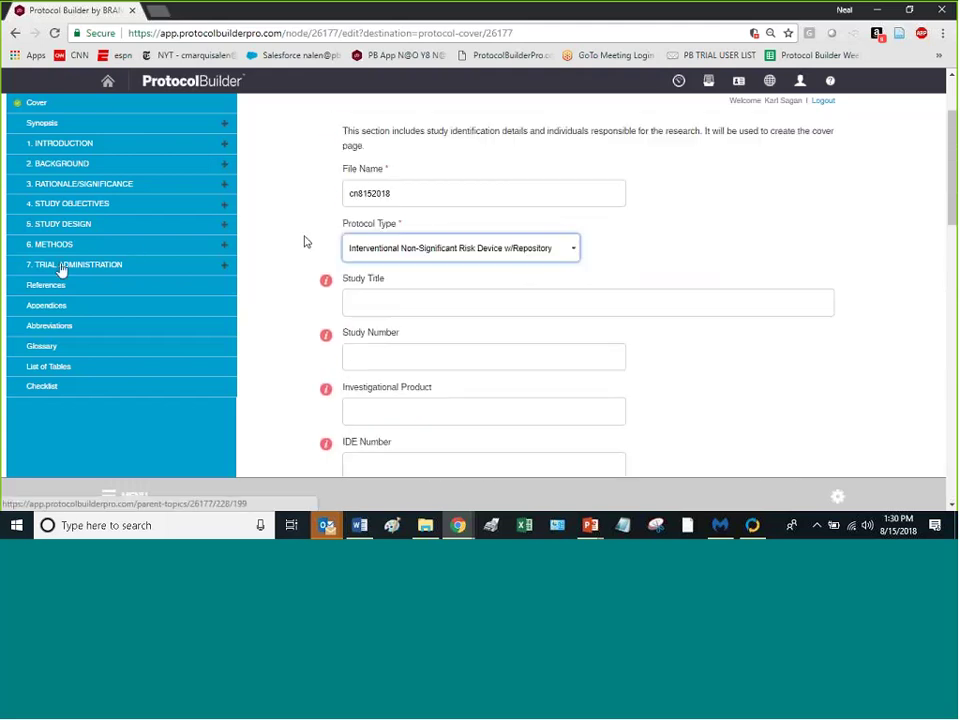
{"action": "left_click", "coordinate": [565, 250]}
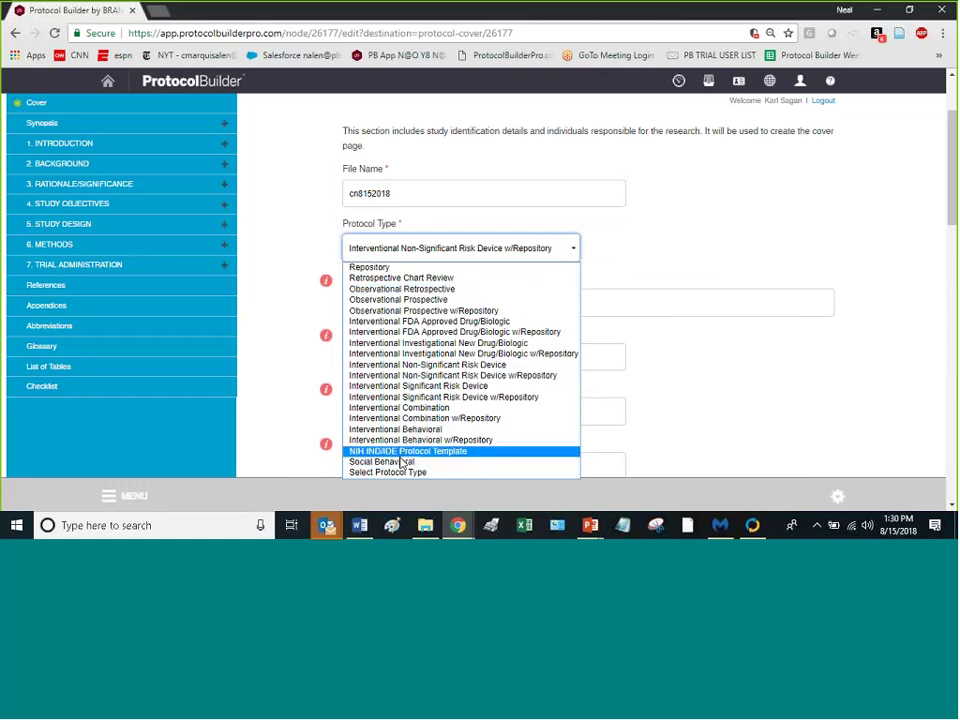
{"action": "left_click", "coordinate": [402, 461]}
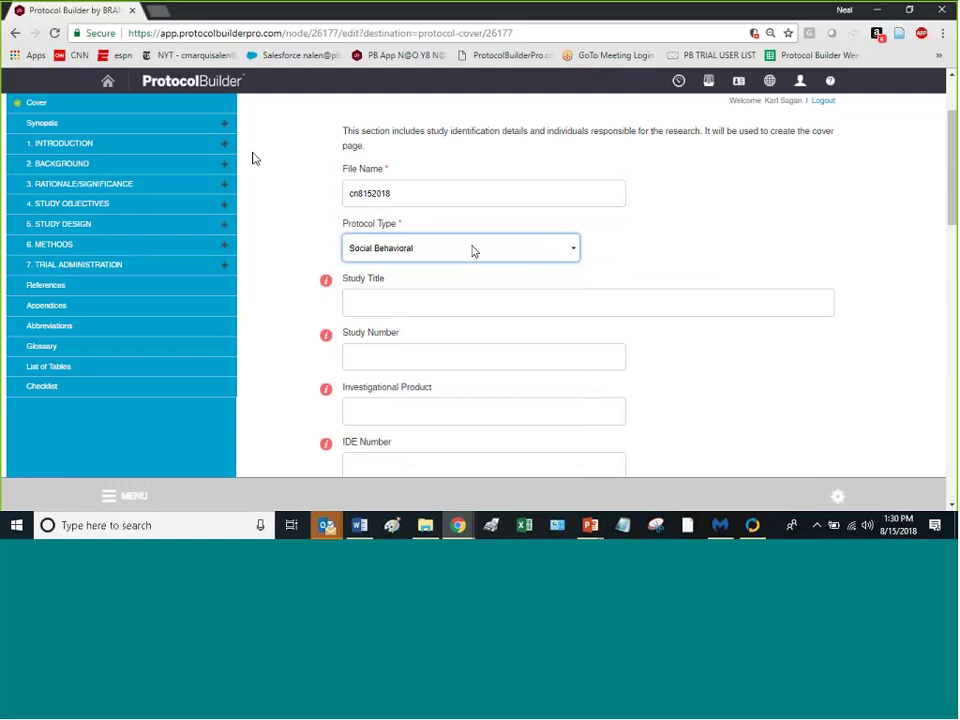
{"action": "scroll", "coordinate": [474, 260], "scroll_direction": "down", "scroll_amount": 5}
{"action": "scroll", "coordinate": [480, 272], "scroll_direction": "down", "scroll_amount": 15}
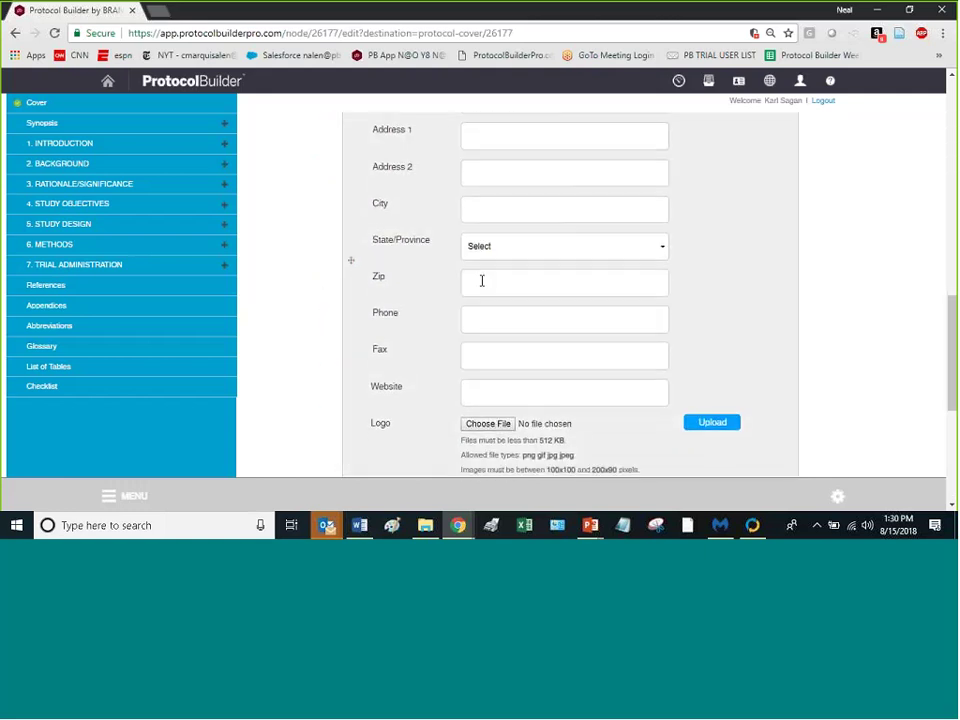
Step: Save the Cover page so cn8152018 is updated with the Social Behavioral type
{"action": "left_click", "coordinate": [432, 452]}
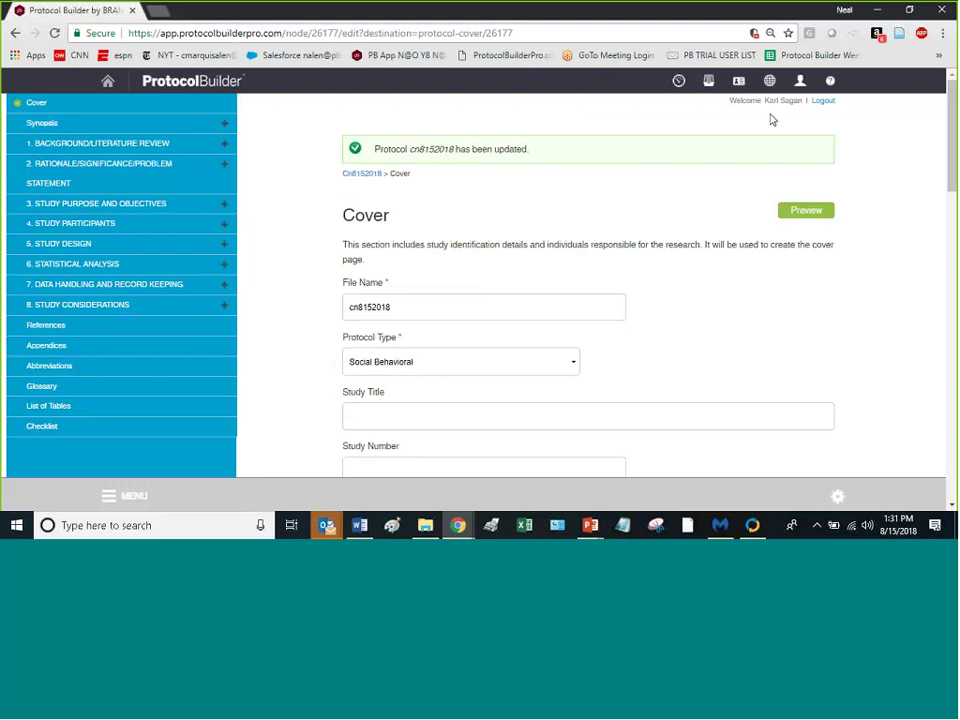
{"action": "scroll", "coordinate": [748, 221], "scroll_direction": "down", "scroll_amount": 3}
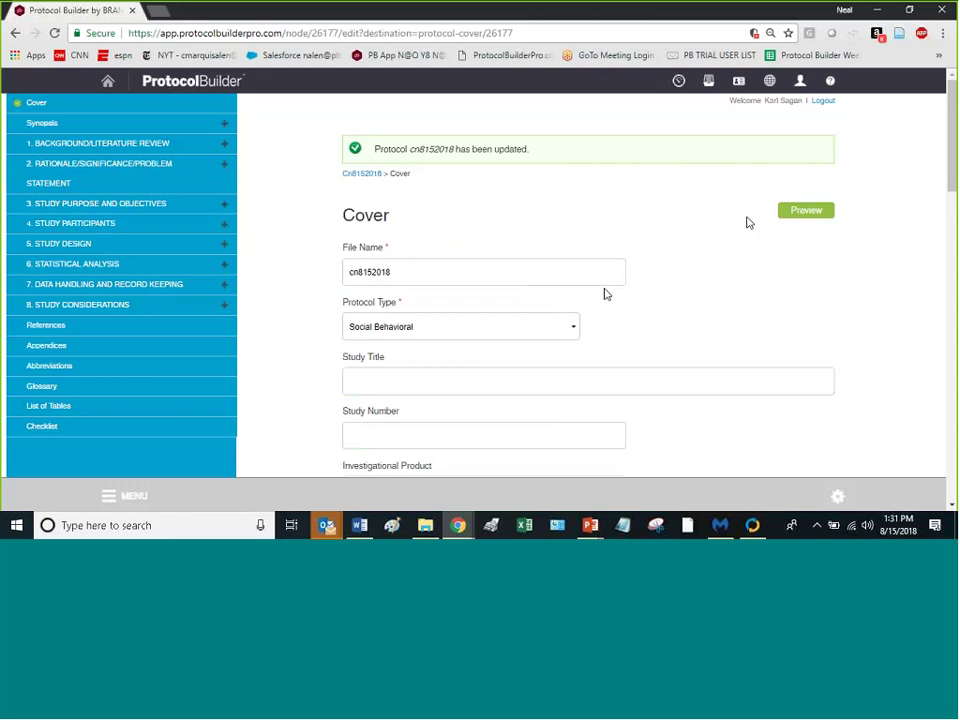
{"action": "scroll", "coordinate": [610, 280], "scroll_direction": "down", "scroll_amount": 6}
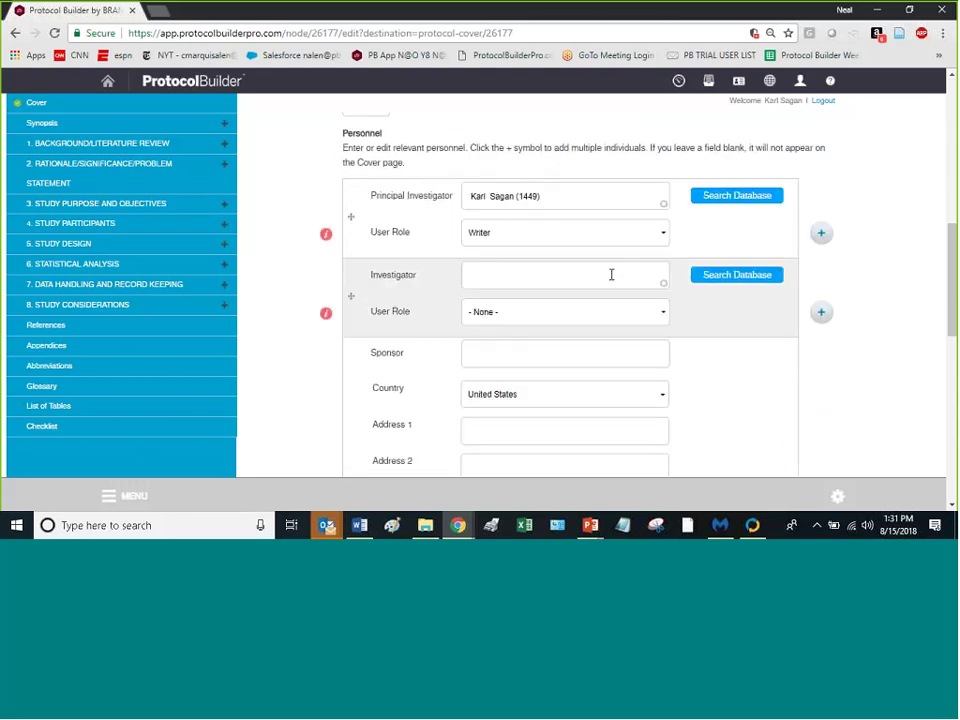
{"action": "scroll", "coordinate": [600, 262], "scroll_direction": "up", "scroll_amount": 10}
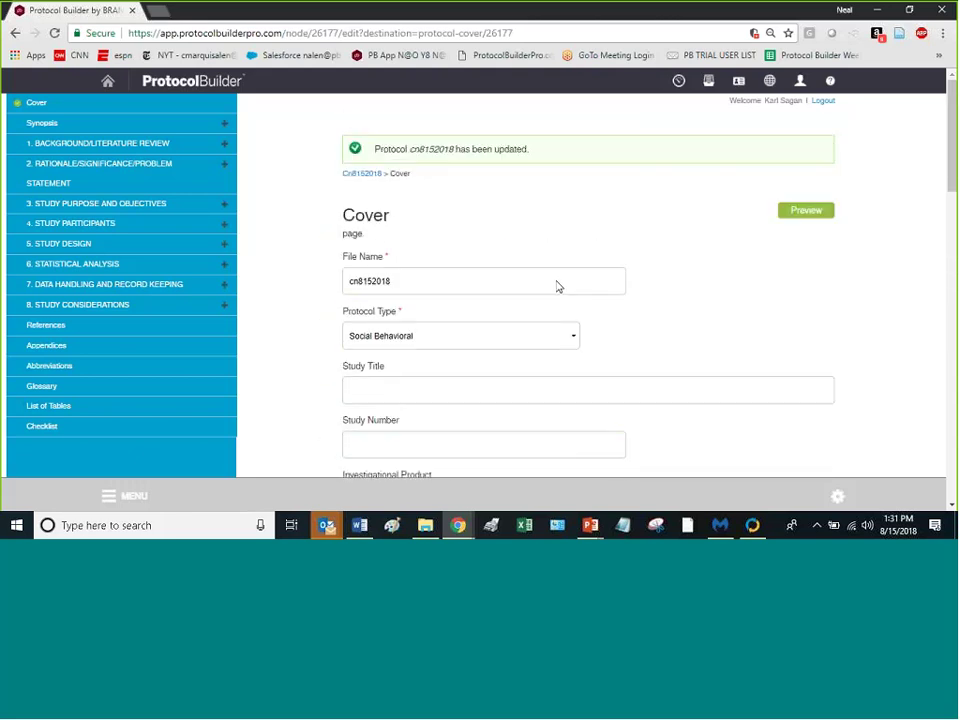
{"action": "scroll", "coordinate": [562, 278], "scroll_direction": "down", "scroll_amount": 5}
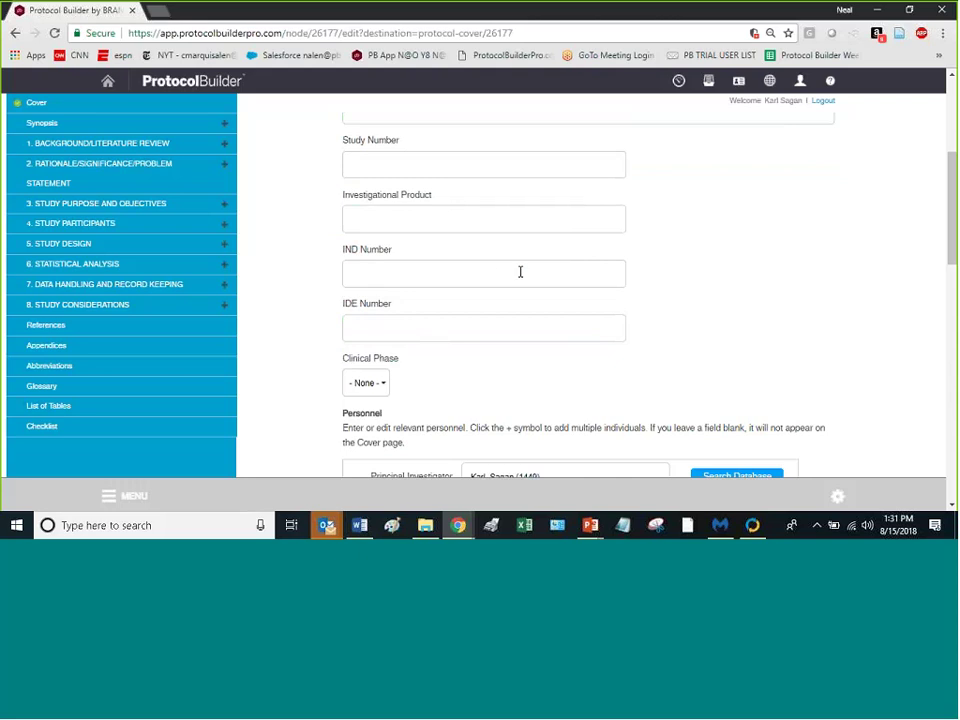
{"action": "scroll", "coordinate": [522, 272], "scroll_direction": "down", "scroll_amount": 4}
{"action": "scroll", "coordinate": [520, 275], "scroll_direction": "down", "scroll_amount": 1}
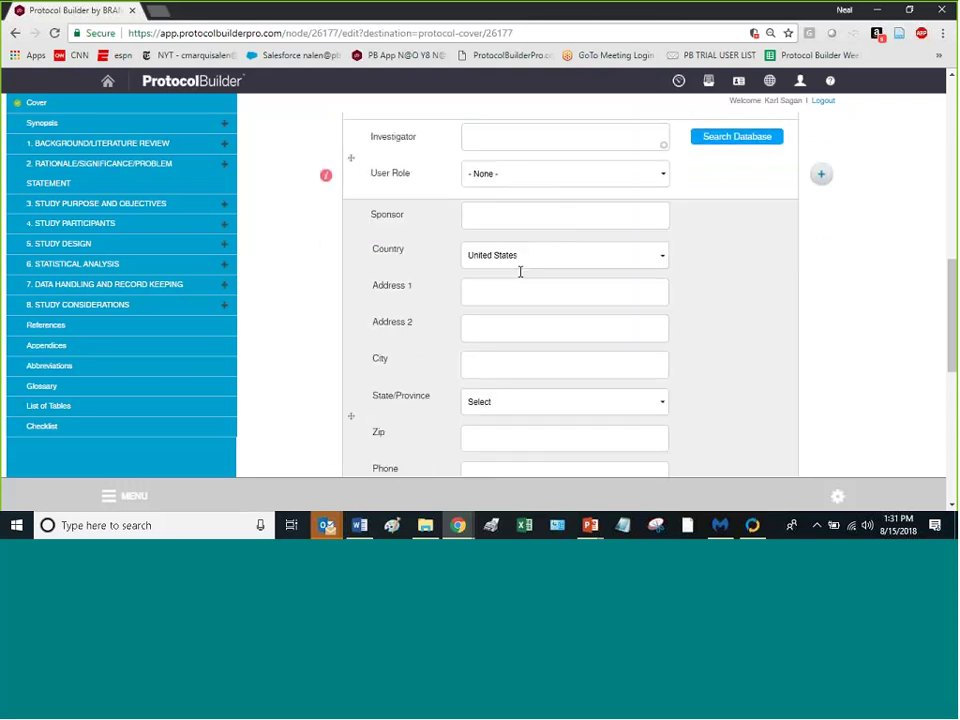
{"action": "scroll", "coordinate": [520, 271], "scroll_direction": "up", "scroll_amount": 1}
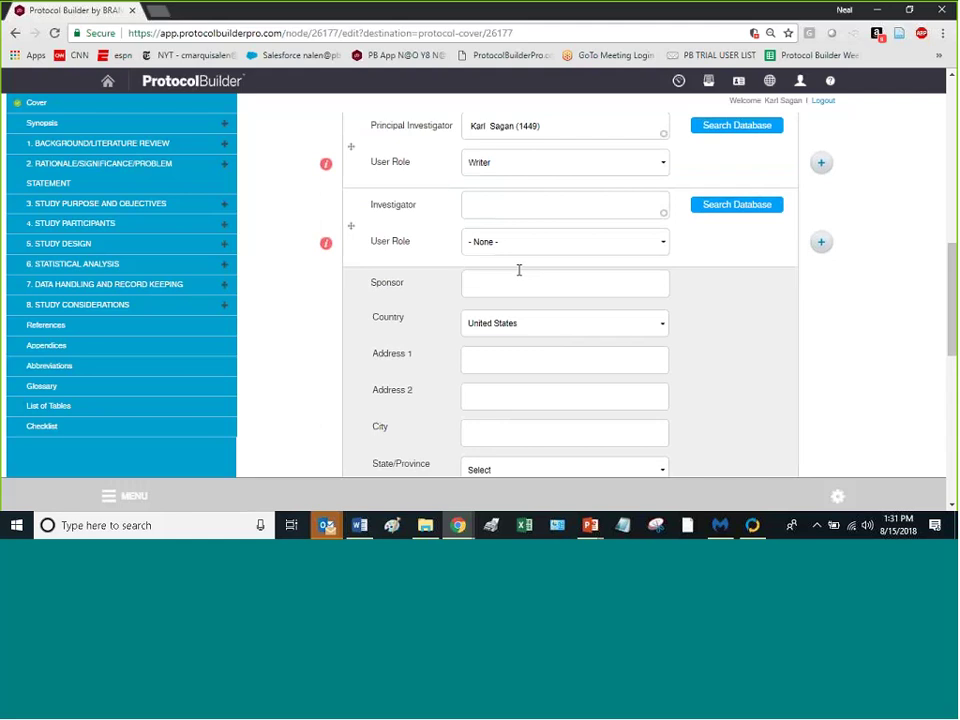
{"action": "scroll", "coordinate": [574, 221], "scroll_direction": "up", "scroll_amount": 2}
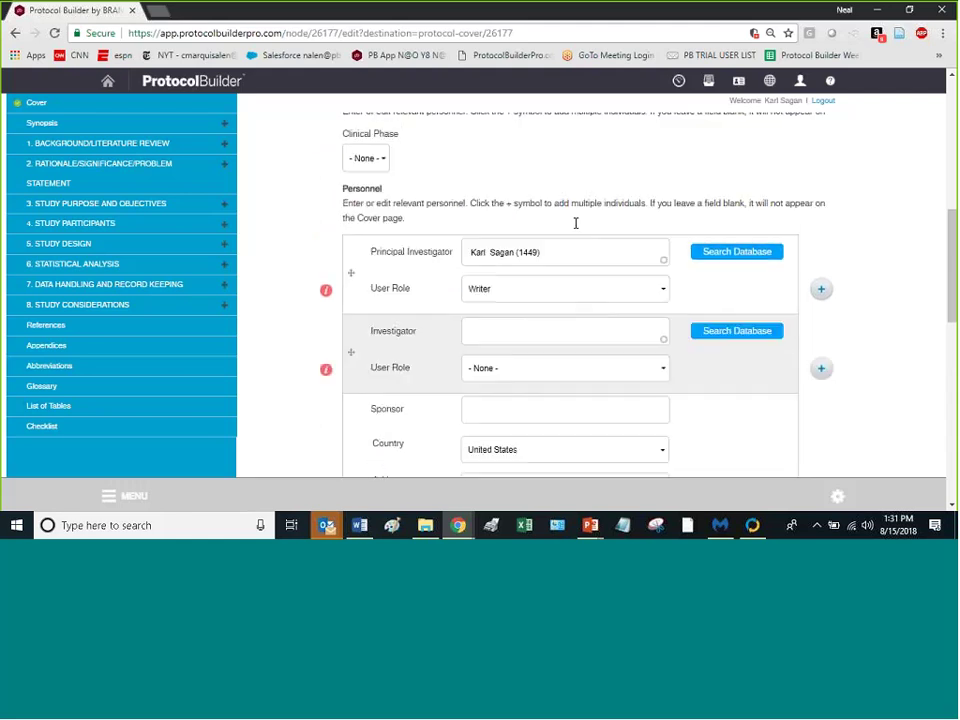
{"action": "scroll", "coordinate": [579, 229], "scroll_direction": "down", "scroll_amount": 3}
{"action": "scroll", "coordinate": [590, 250], "scroll_direction": "up", "scroll_amount": 2}
{"action": "scroll", "coordinate": [590, 250], "scroll_direction": "down", "scroll_amount": 1}
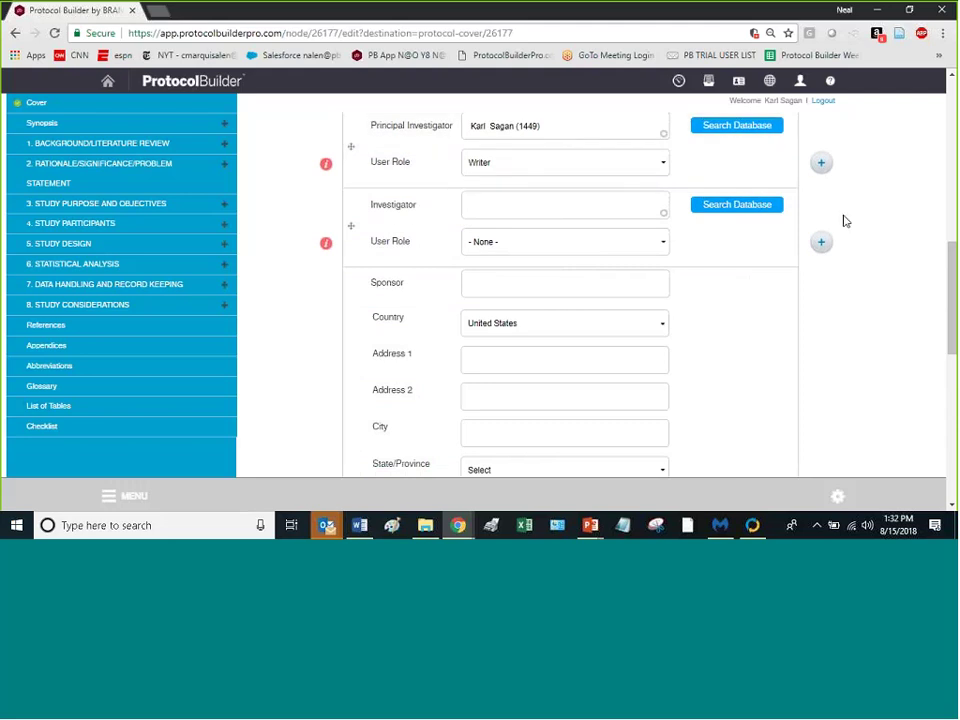
{"action": "scroll", "coordinate": [425, 270], "scroll_direction": "down", "scroll_amount": 5}
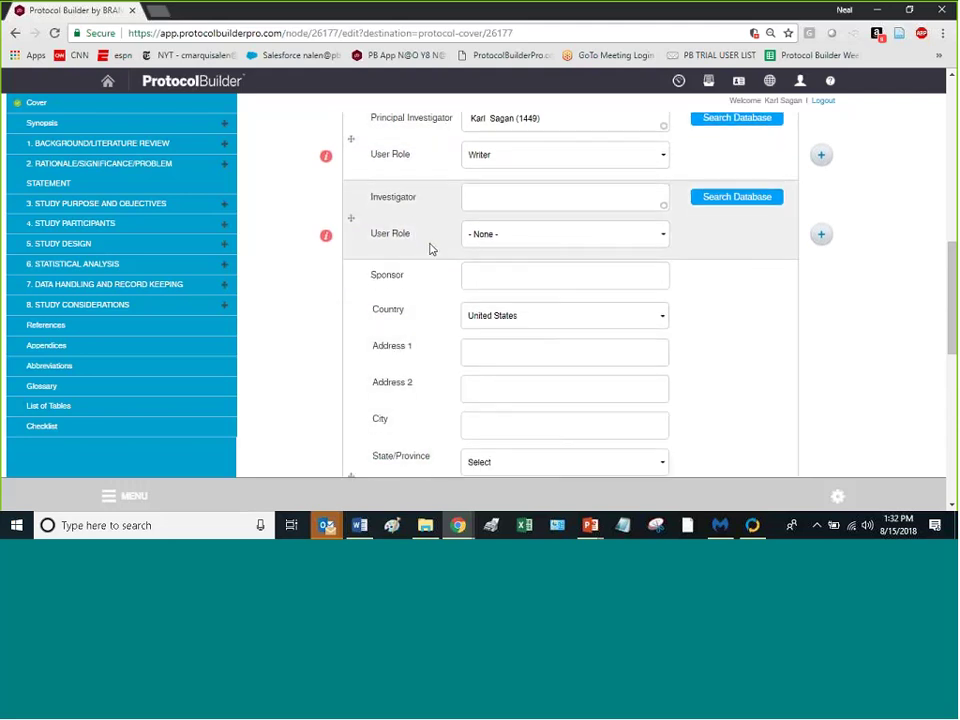
{"action": "scroll", "coordinate": [438, 256], "scroll_direction": "down", "scroll_amount": 2}
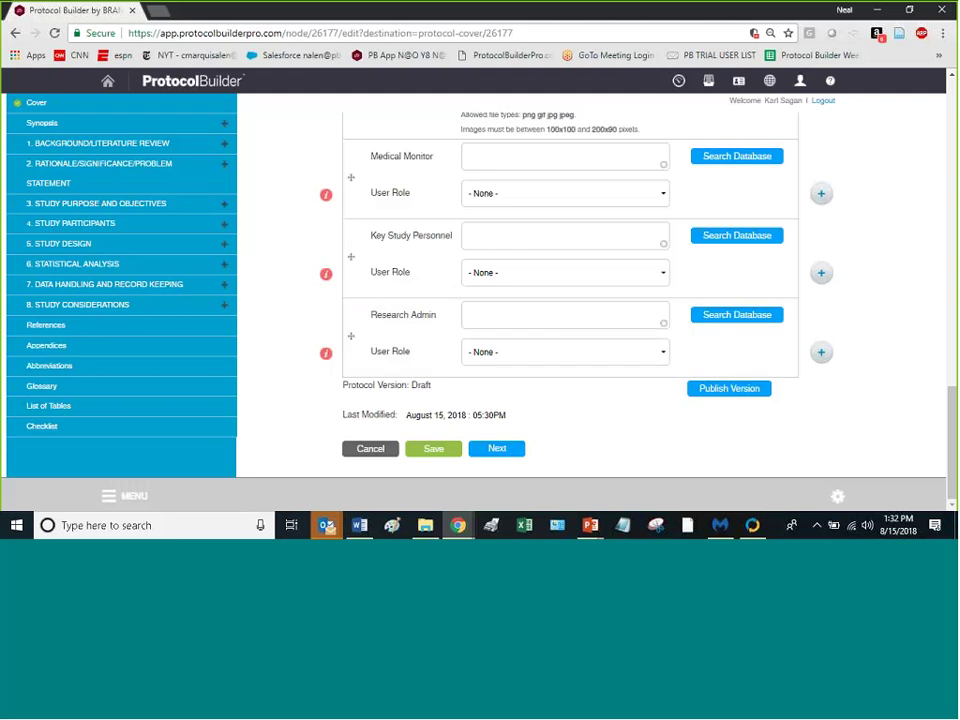
{"action": "scroll", "coordinate": [440, 309], "scroll_direction": "up", "scroll_amount": 1}
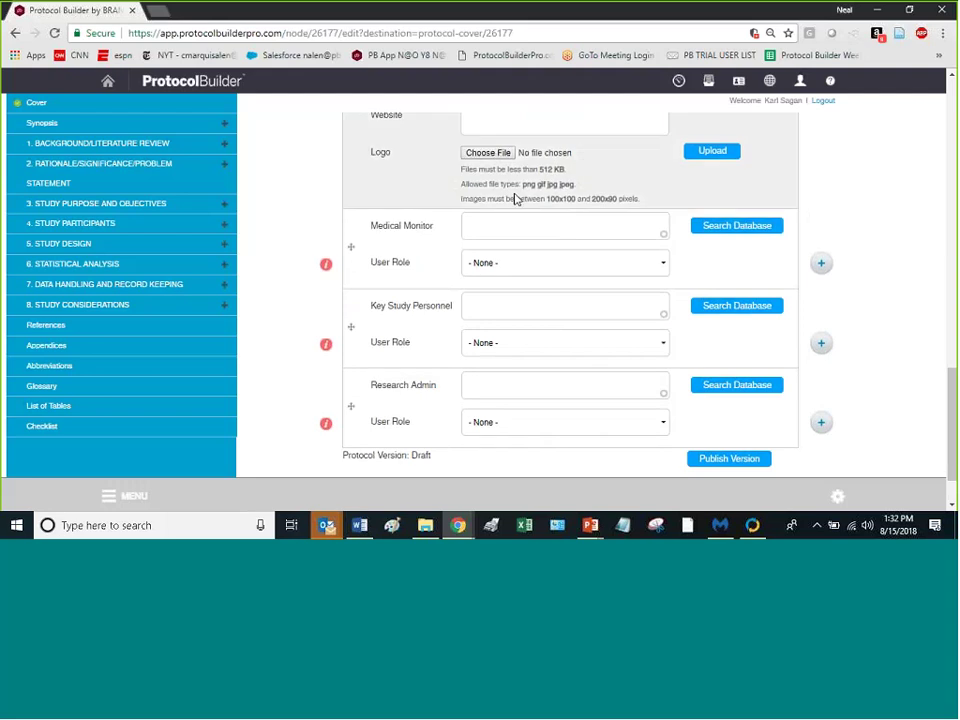
{"action": "scroll", "coordinate": [514, 197], "scroll_direction": "down", "scroll_amount": 1}
{"action": "scroll", "coordinate": [514, 197], "scroll_direction": "up", "scroll_amount": 3}
{"action": "scroll", "coordinate": [561, 199], "scroll_direction": "down", "scroll_amount": 2}
{"action": "scroll", "coordinate": [550, 270], "scroll_direction": "down", "scroll_amount": 1}
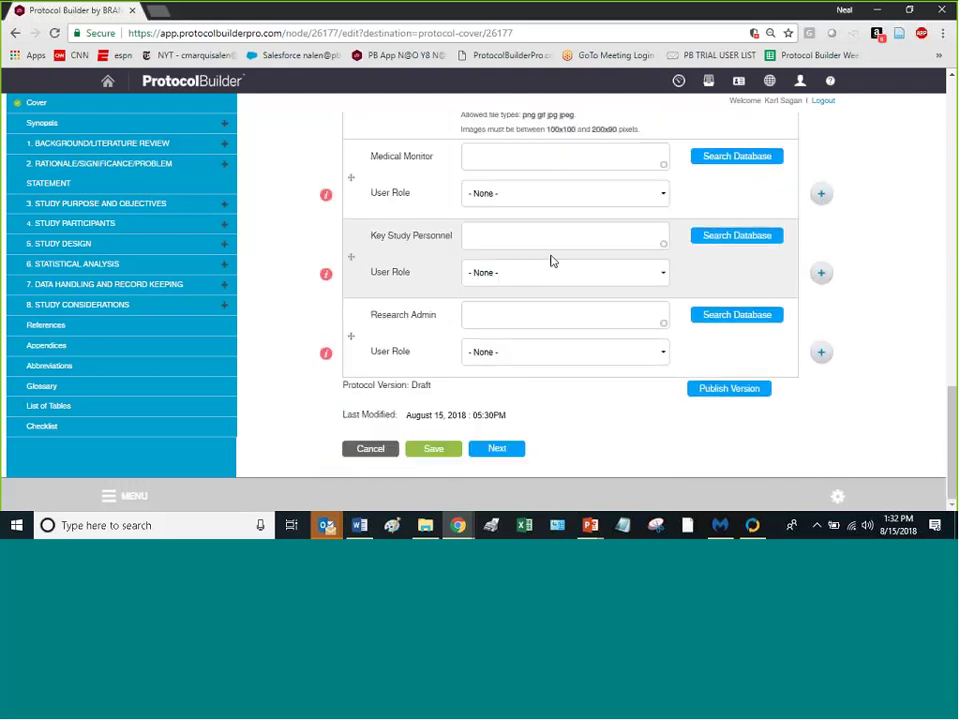
{"action": "scroll", "coordinate": [555, 256], "scroll_direction": "up", "scroll_amount": 4}
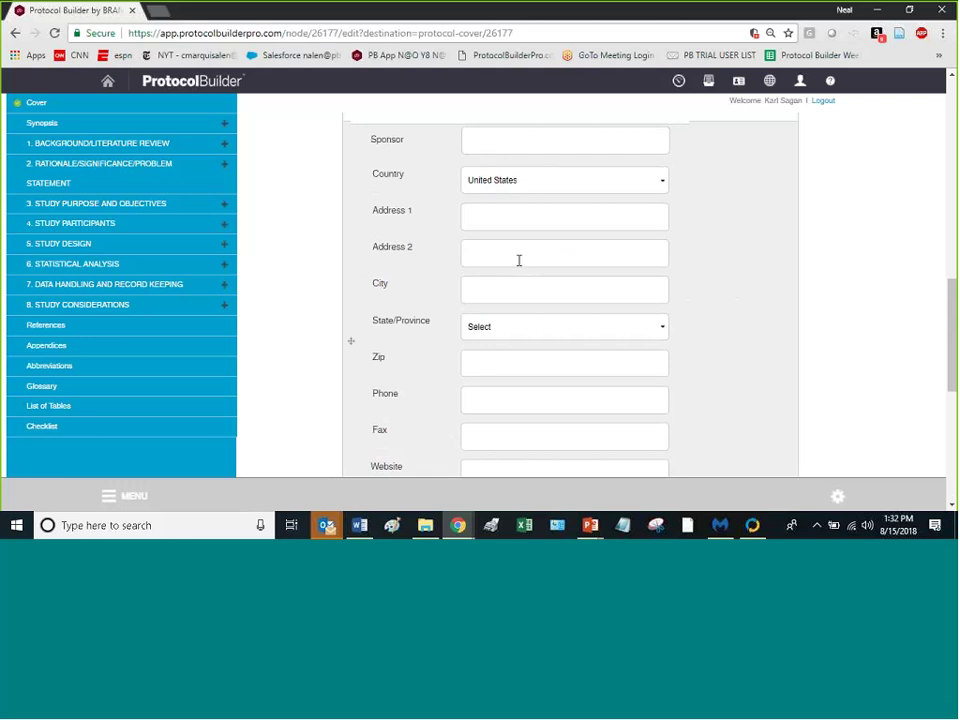
{"action": "scroll", "coordinate": [514, 261], "scroll_direction": "up", "scroll_amount": 2}
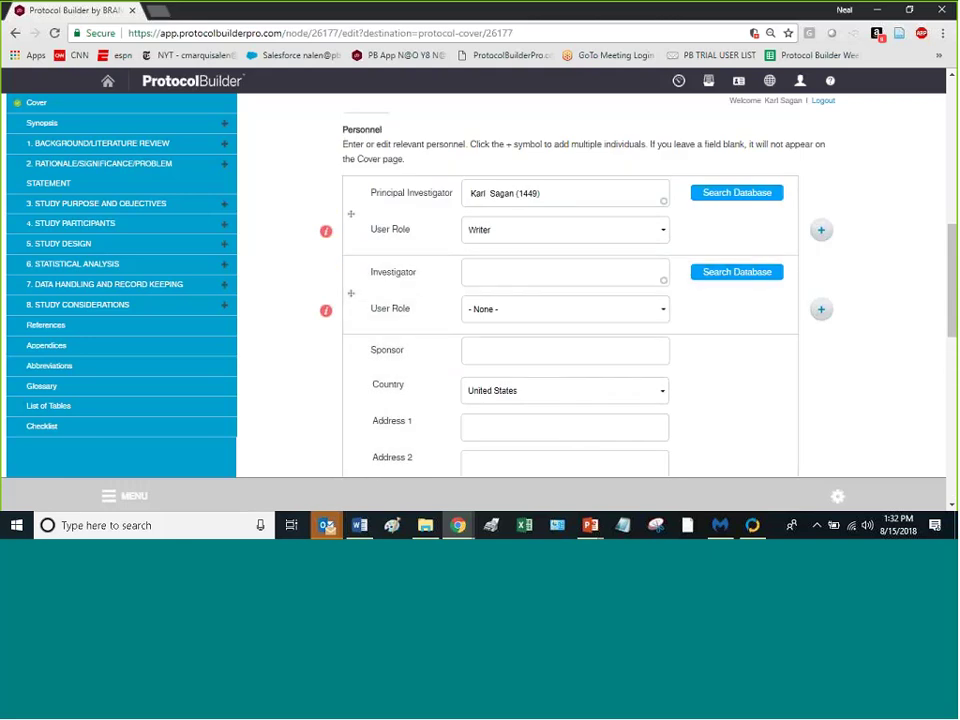
Step: Add a second Principal Investigator row and pick the person from the name suggestions
{"action": "left_click", "coordinate": [822, 232]}
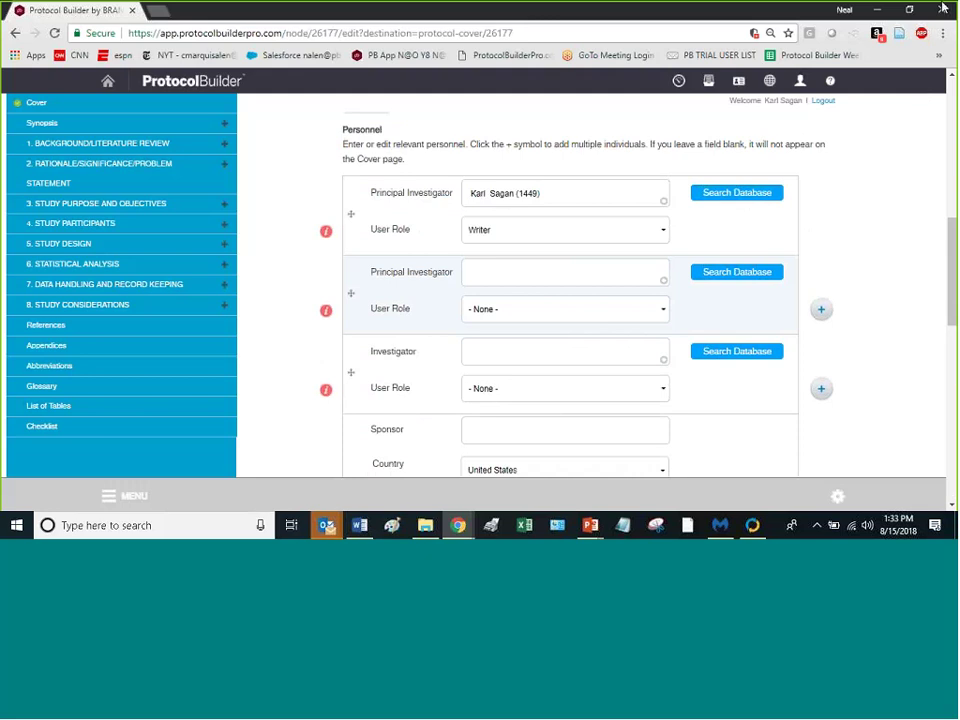
{"action": "left_click", "coordinate": [505, 275]}
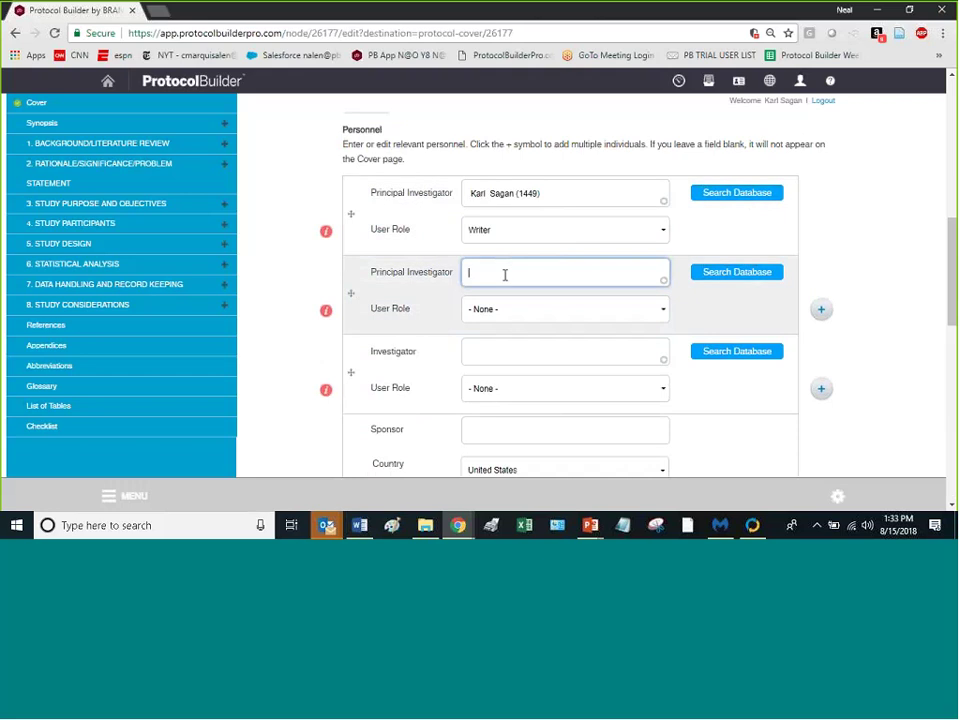
{"action": "type", "text": "mark"}
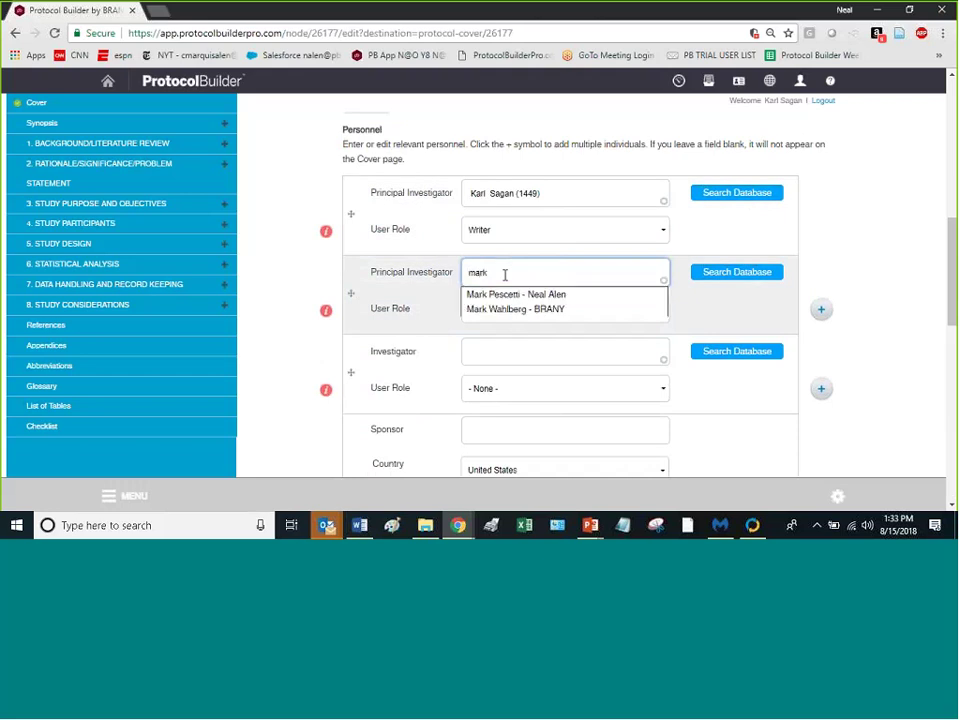
{"action": "left_click", "coordinate": [520, 310]}
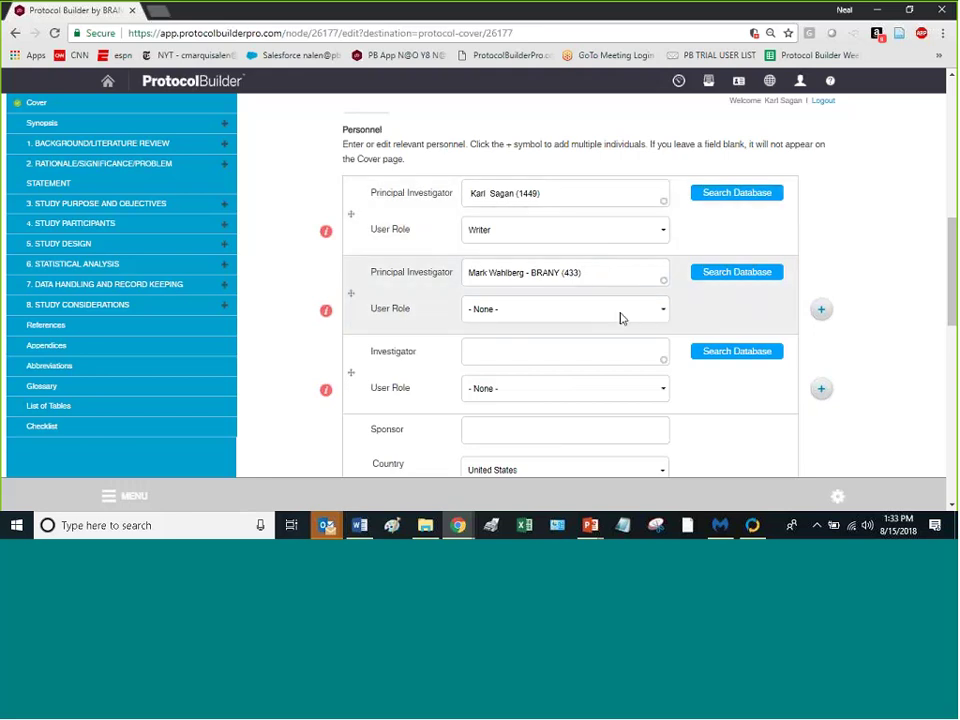
Step: Set the second Principal Investigator's User Role to Writer
{"action": "left_click", "coordinate": [616, 314]}
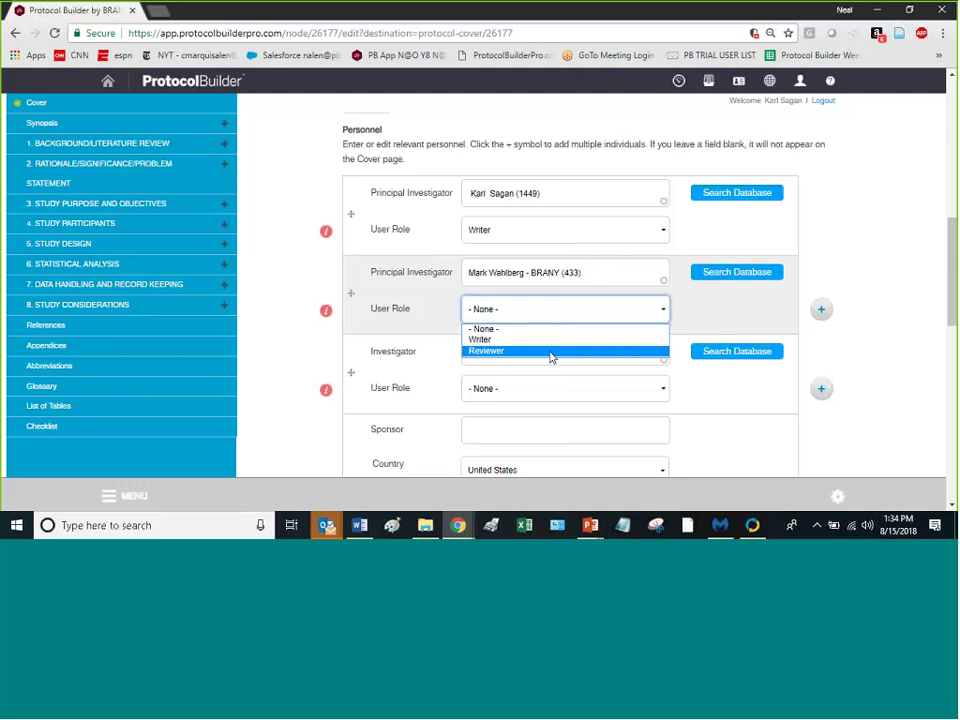
{"action": "scroll", "coordinate": [917, 300], "scroll_direction": "down", "scroll_amount": 3}
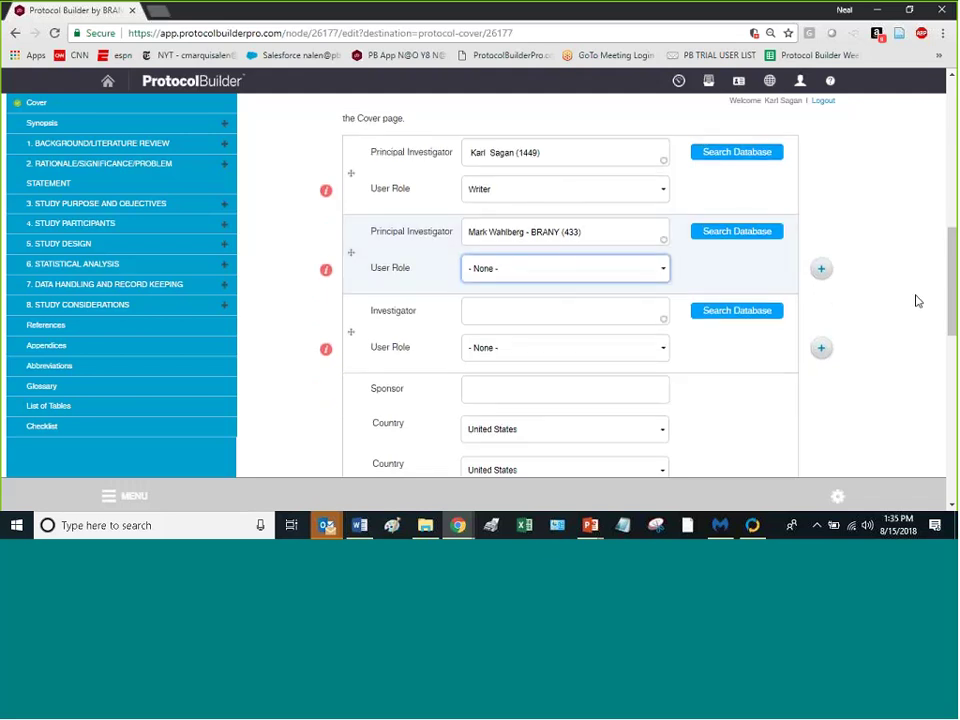
{"action": "scroll", "coordinate": [919, 304], "scroll_direction": "up", "scroll_amount": 2}
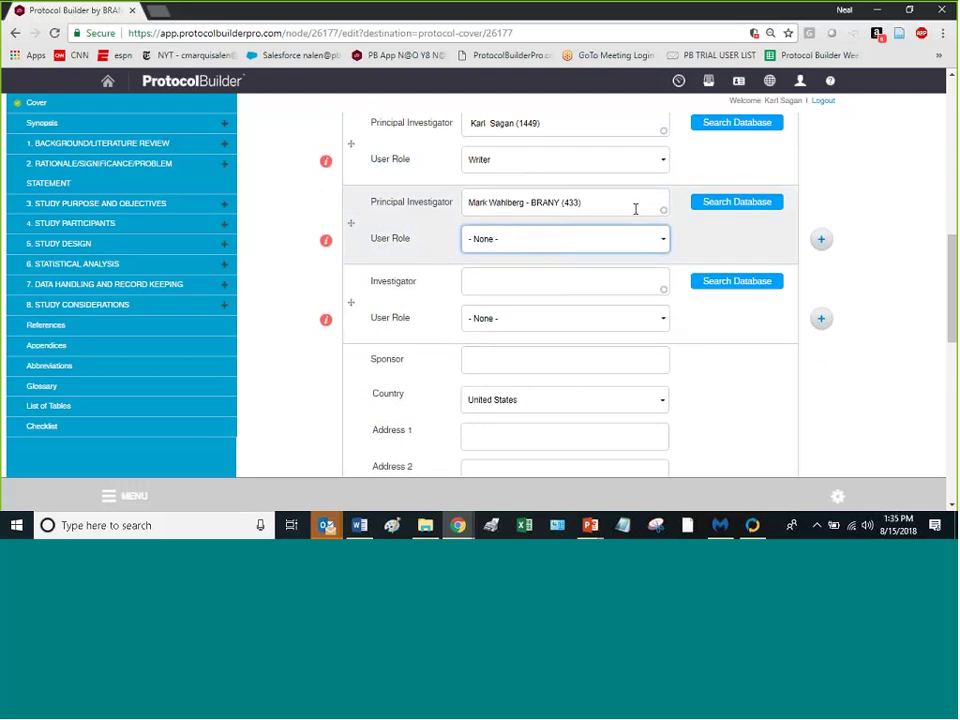
{"action": "left_click", "coordinate": [614, 247]}
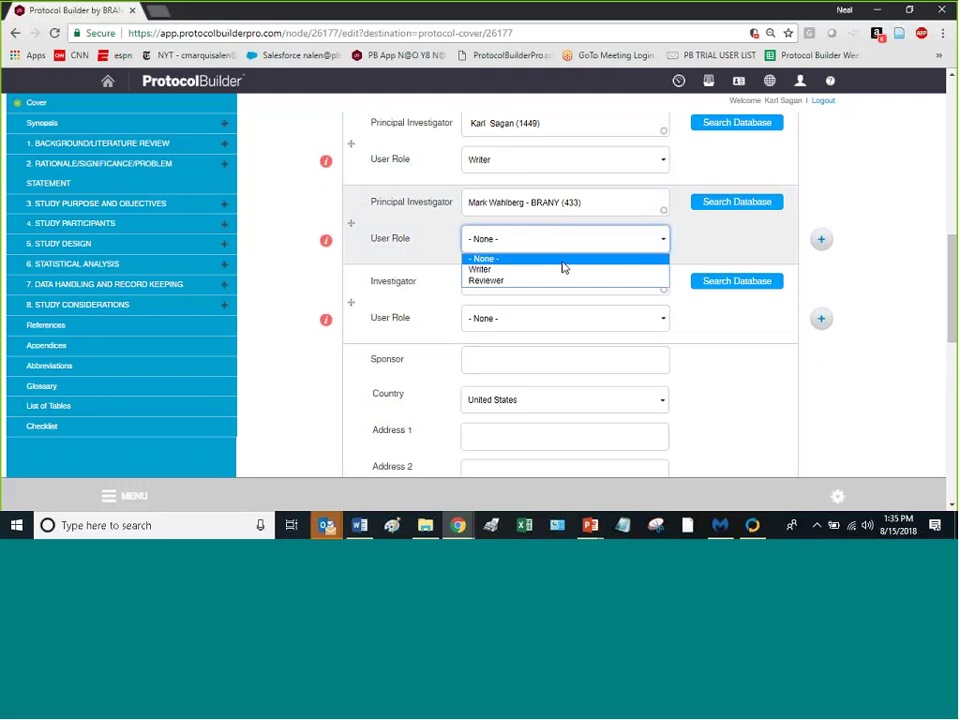
{"action": "left_click", "coordinate": [561, 270]}
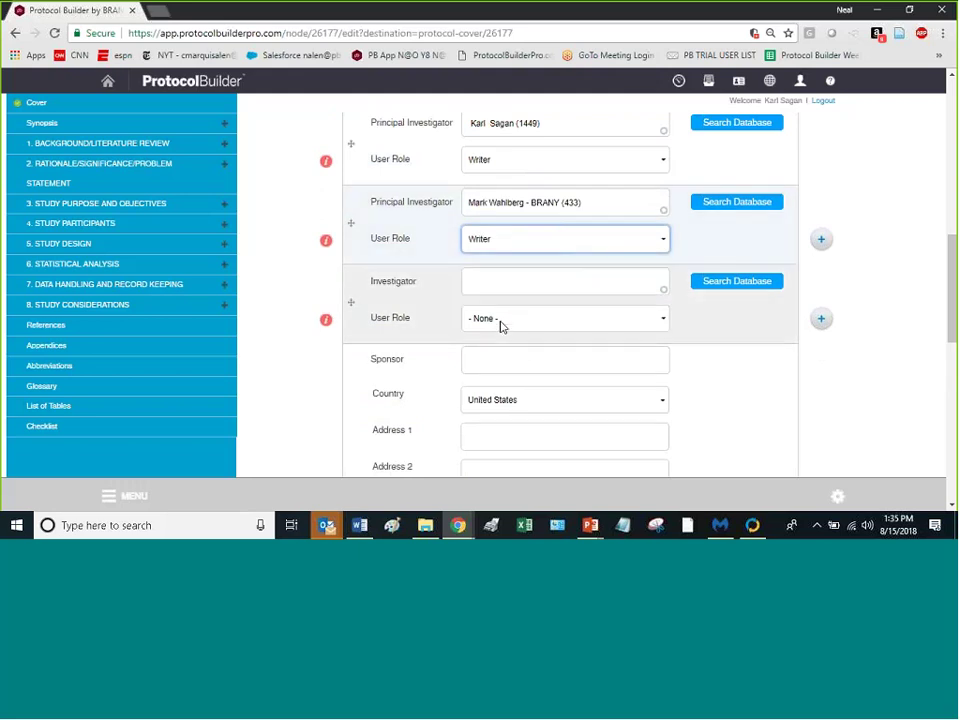
{"action": "left_click", "coordinate": [498, 281]}
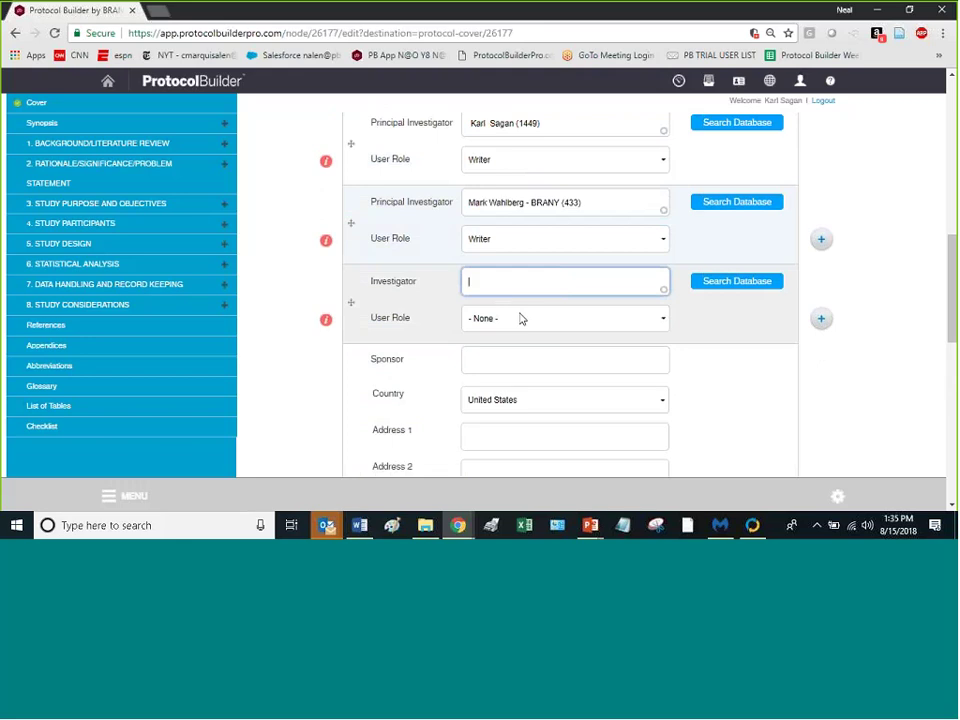
Step: Type the Investigator's name into the search field and dismiss the suggestions
{"action": "type", "text": "g"}
{"action": "key", "text": "BackSpace"}
{"action": "type", "text": "brain"}
{"action": "key", "text": "BackSpace"}
{"action": "key", "text": "BackSpace"}
{"action": "key", "text": "BackSpace"}
{"action": "type", "text": "ia"}
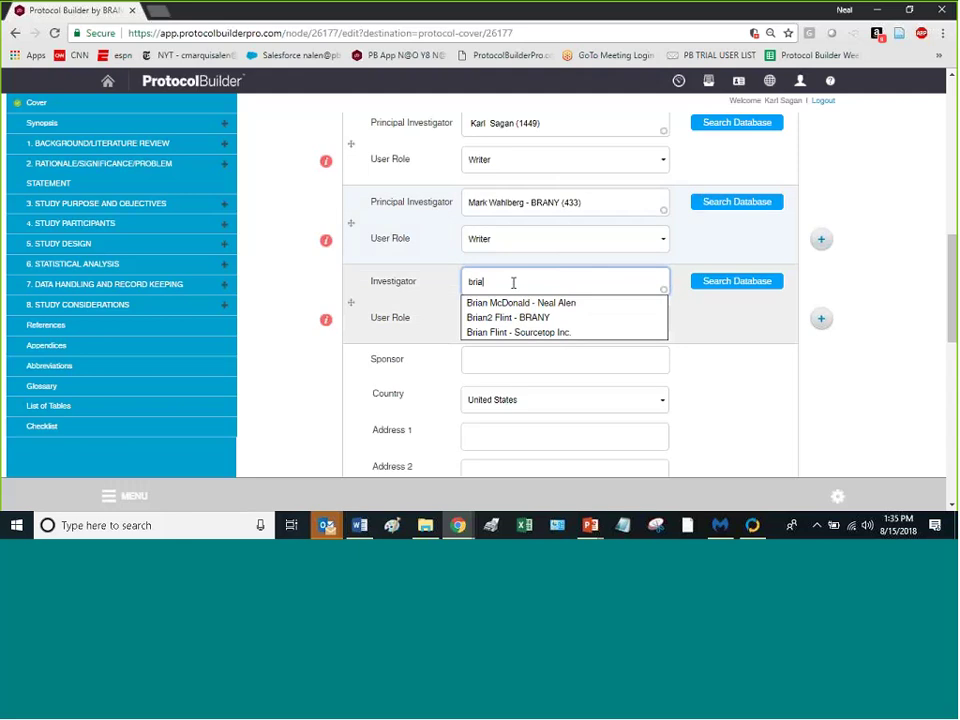
{"action": "left_click_drag", "start_coordinate": [572, 280], "coordinate": [482, 270]}
{"action": "left_click", "coordinate": [482, 270]}
{"action": "left_click", "coordinate": [724, 288]}
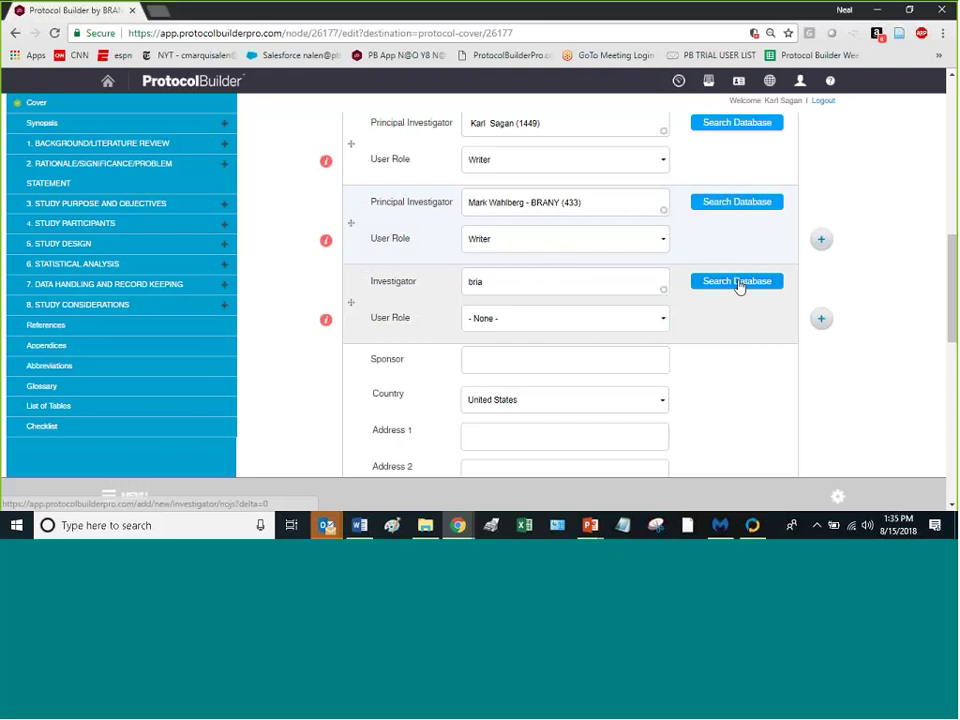
Step: Look up the Investigator in the database by their saved e-mail address
{"action": "left_click", "coordinate": [736, 284]}
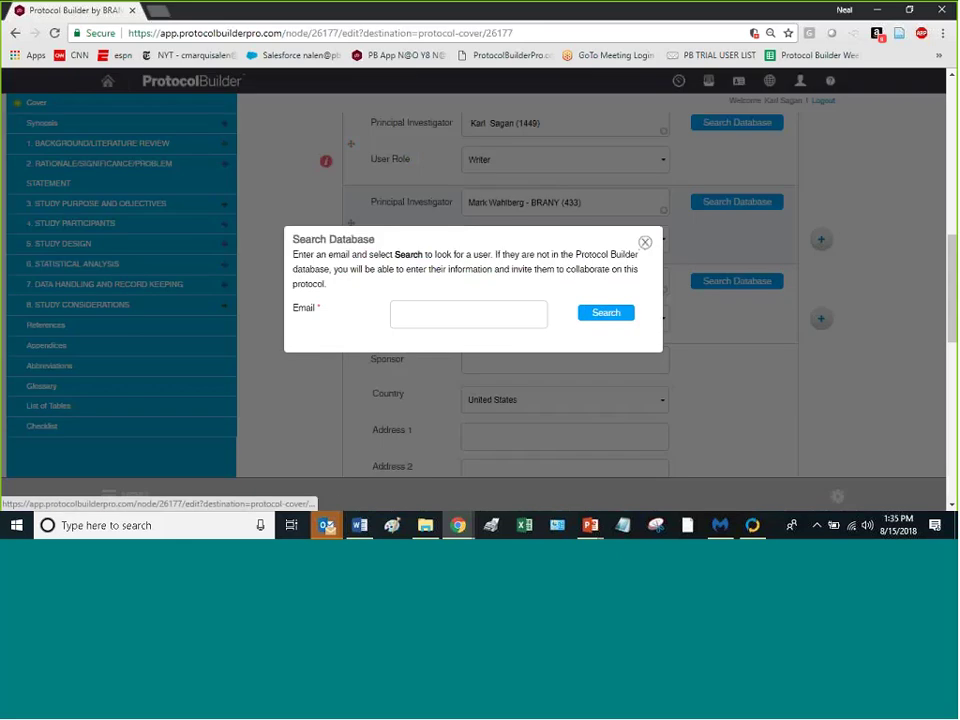
{"action": "left_click", "coordinate": [441, 325]}
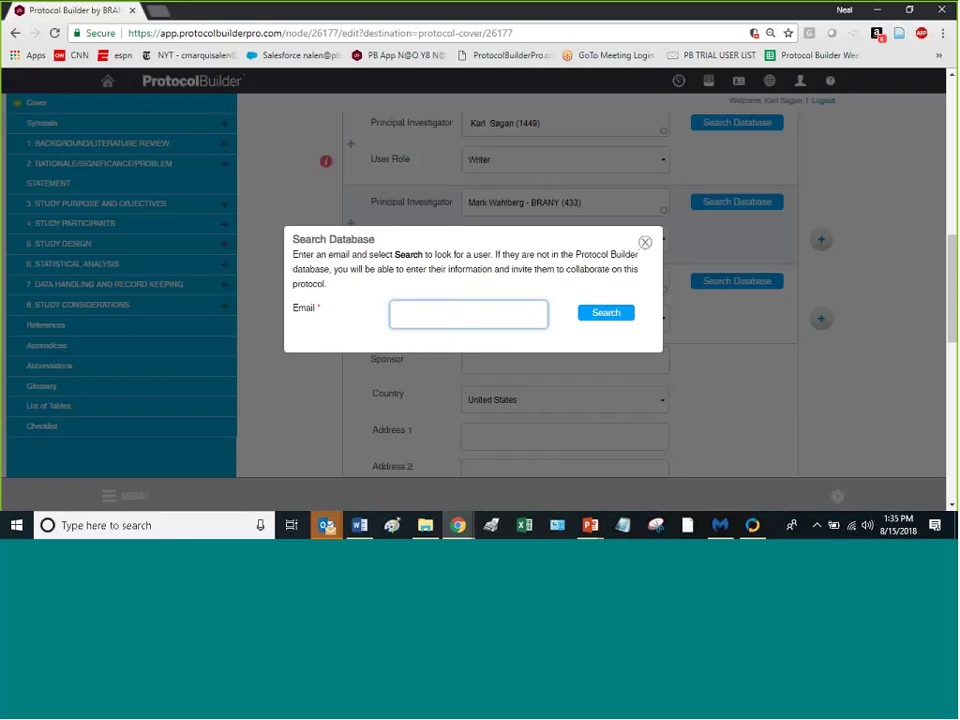
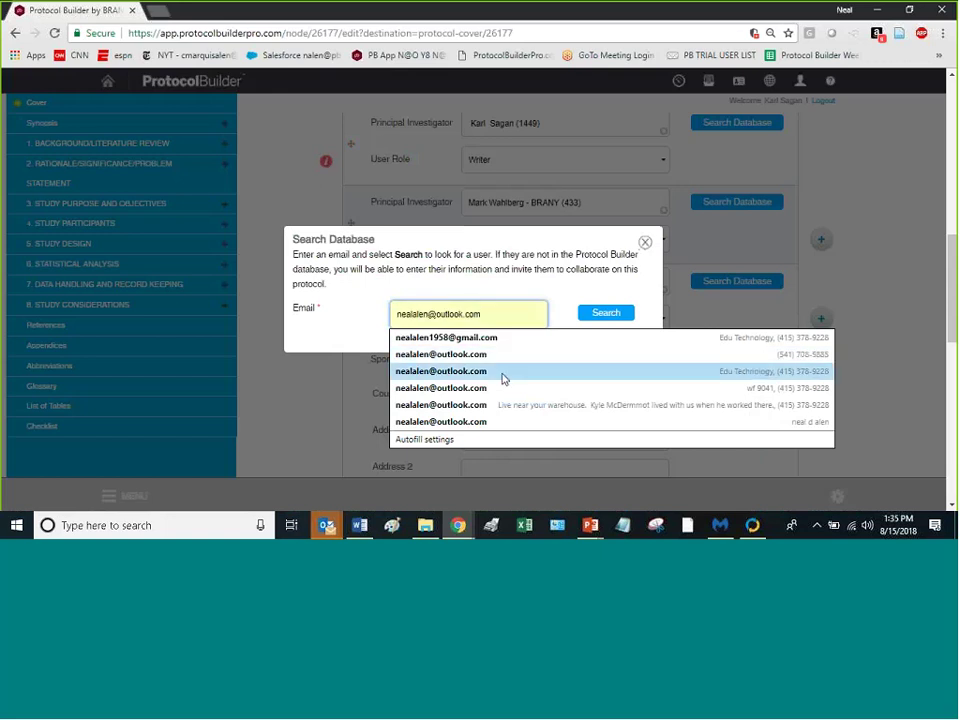
{"action": "left_click", "coordinate": [464, 364]}
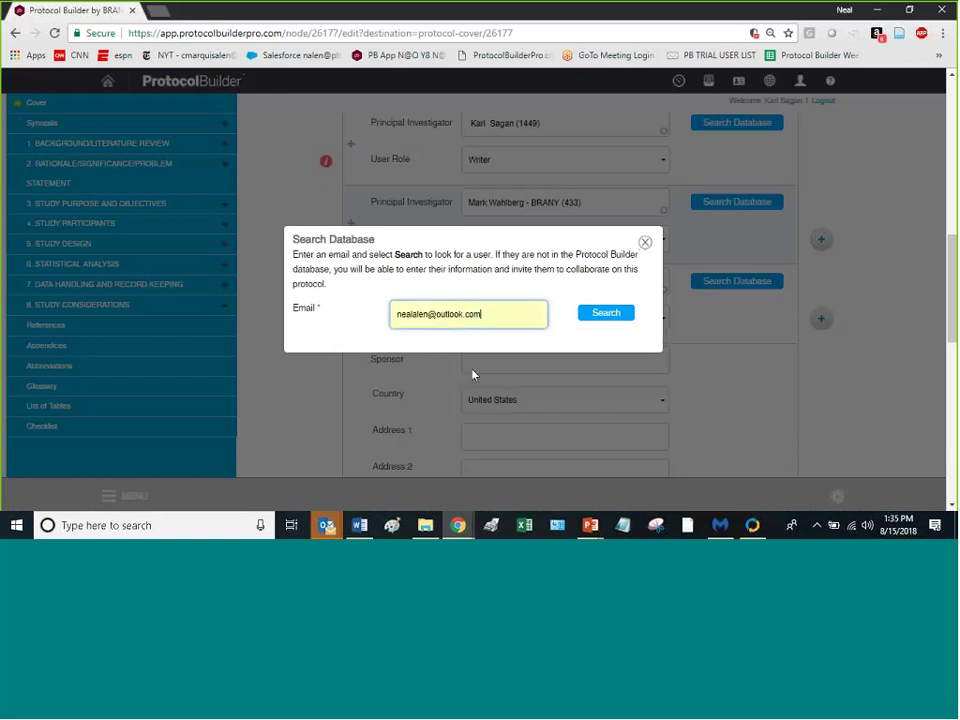
{"action": "left_click", "coordinate": [606, 314]}
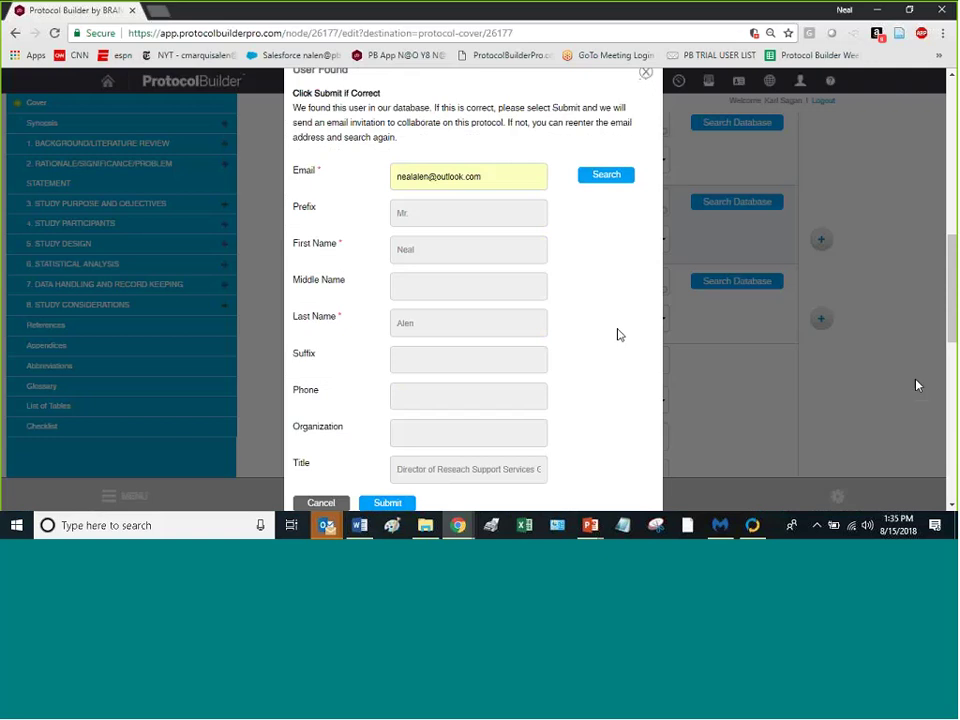
Step: Review the User Found details and close the form without submitting
{"action": "scroll", "coordinate": [518, 260], "scroll_direction": "down", "scroll_amount": 3}
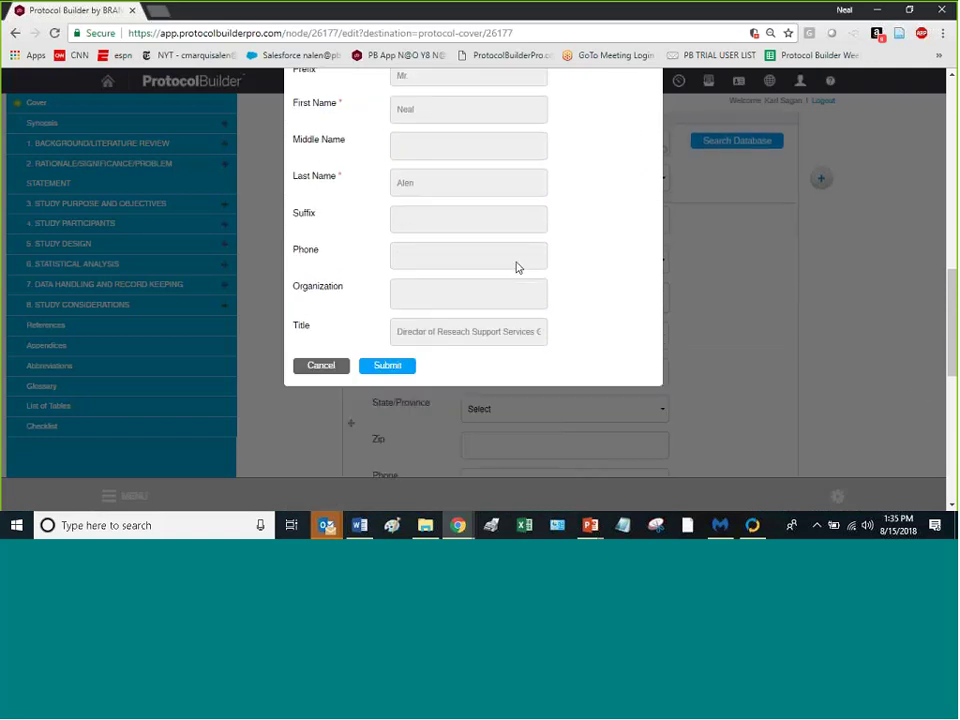
{"action": "scroll", "coordinate": [509, 283], "scroll_direction": "up", "scroll_amount": 3}
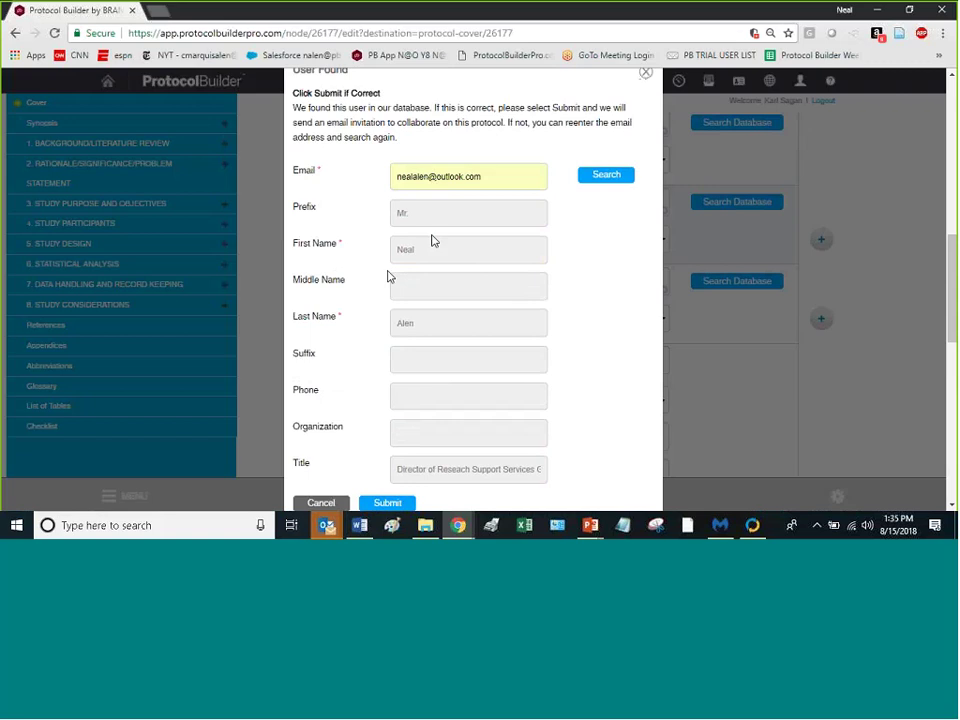
{"action": "scroll", "coordinate": [390, 292], "scroll_direction": "down", "scroll_amount": 3}
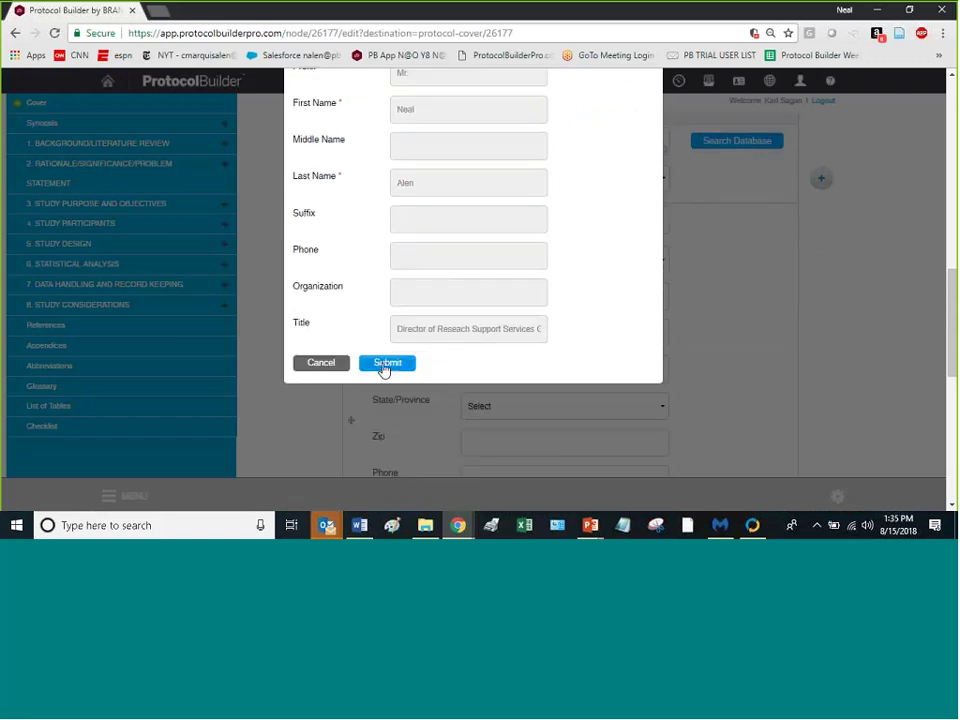
{"action": "scroll", "coordinate": [455, 340], "scroll_direction": "up", "scroll_amount": 3}
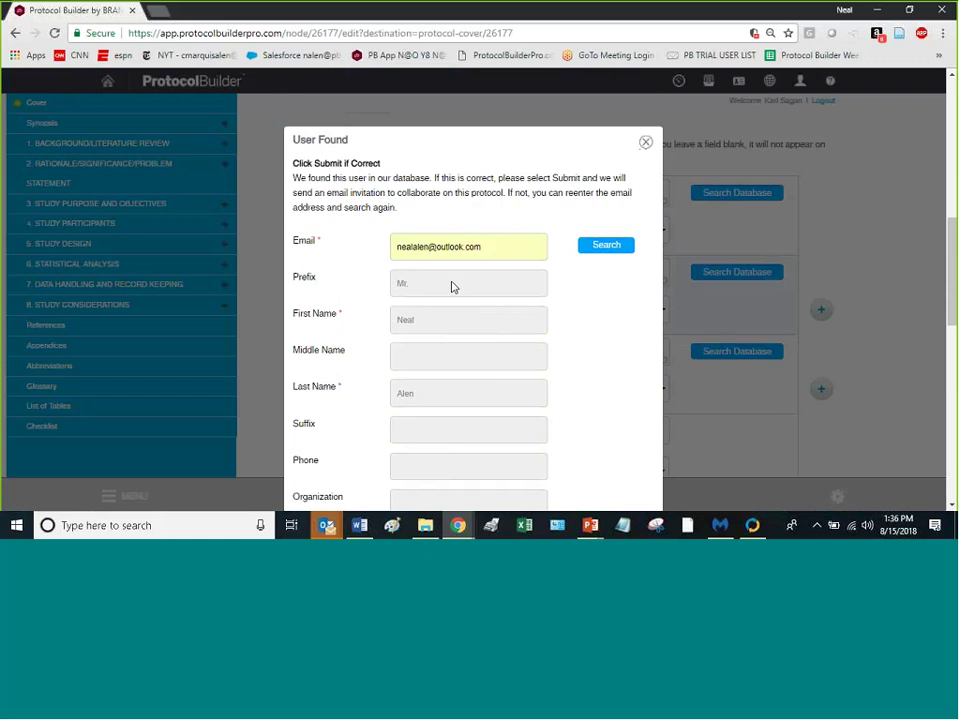
{"action": "left_click", "coordinate": [643, 143]}
Step: Review the Cover form down to Save and Next, then return to the Protocol List
{"action": "scroll", "coordinate": [670, 160], "scroll_direction": "down", "scroll_amount": 5}
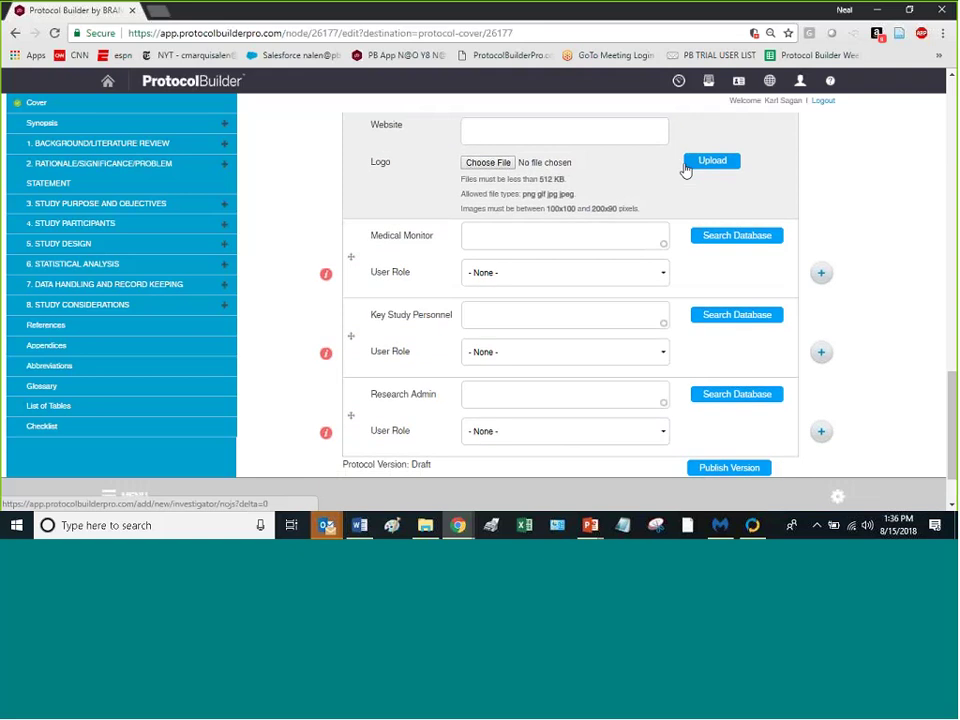
{"action": "scroll", "coordinate": [684, 170], "scroll_direction": "down", "scroll_amount": 2}
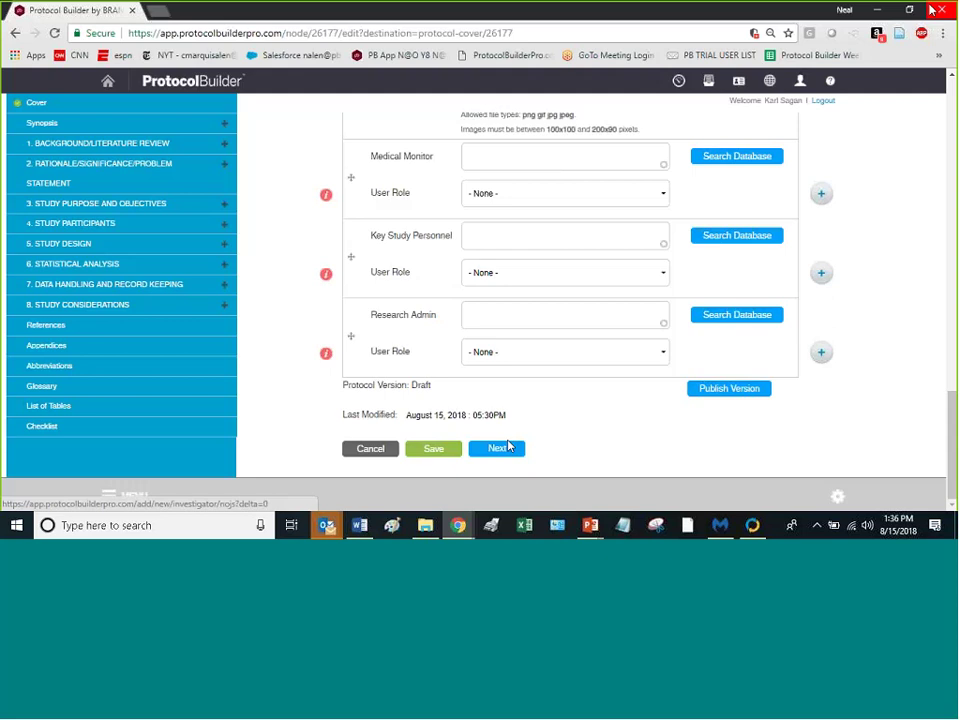
{"action": "scroll", "coordinate": [501, 219], "scroll_direction": "up", "scroll_amount": 3}
{"action": "scroll", "coordinate": [501, 219], "scroll_direction": "up", "scroll_amount": 6}
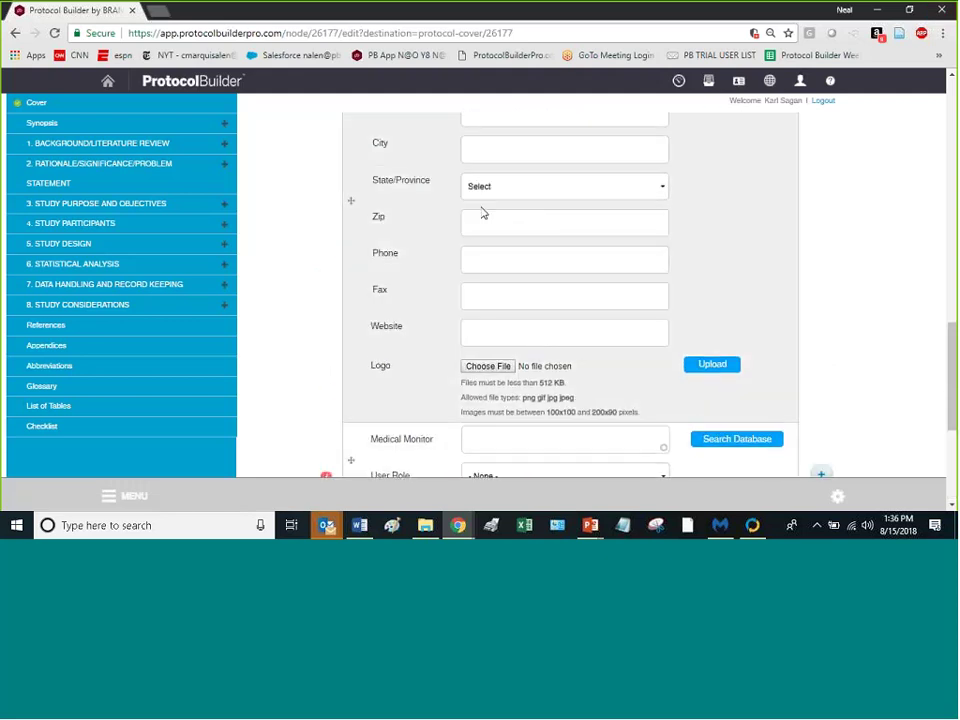
{"action": "left_click", "coordinate": [709, 82]}
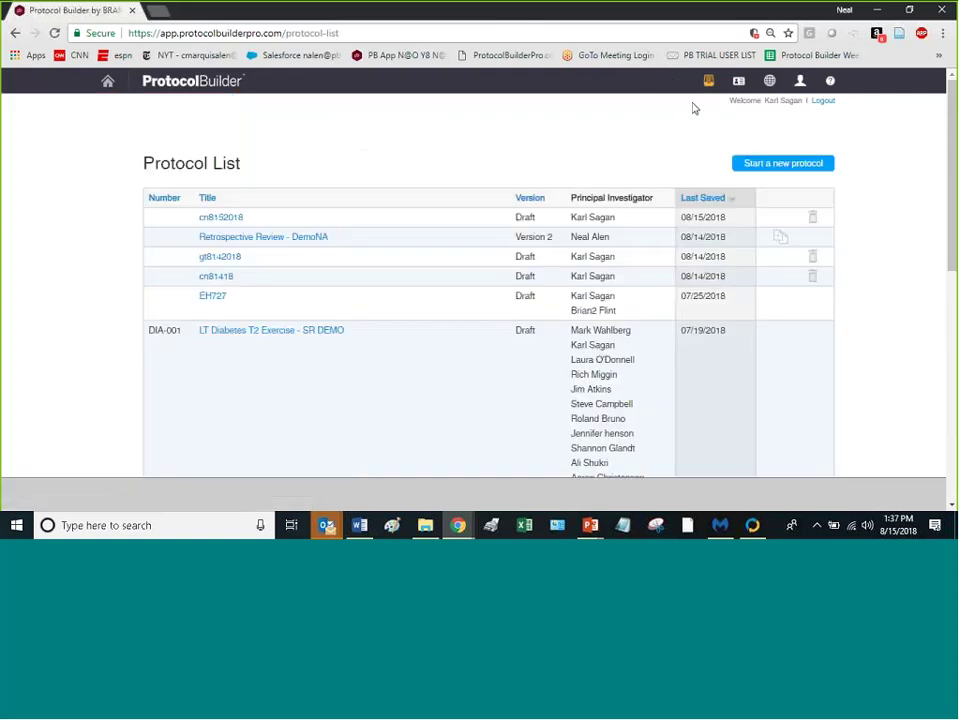
Step: Open the Retrospective Review - DemoNA protocol's dashboard from the Protocol List
{"action": "left_click", "coordinate": [214, 242]}
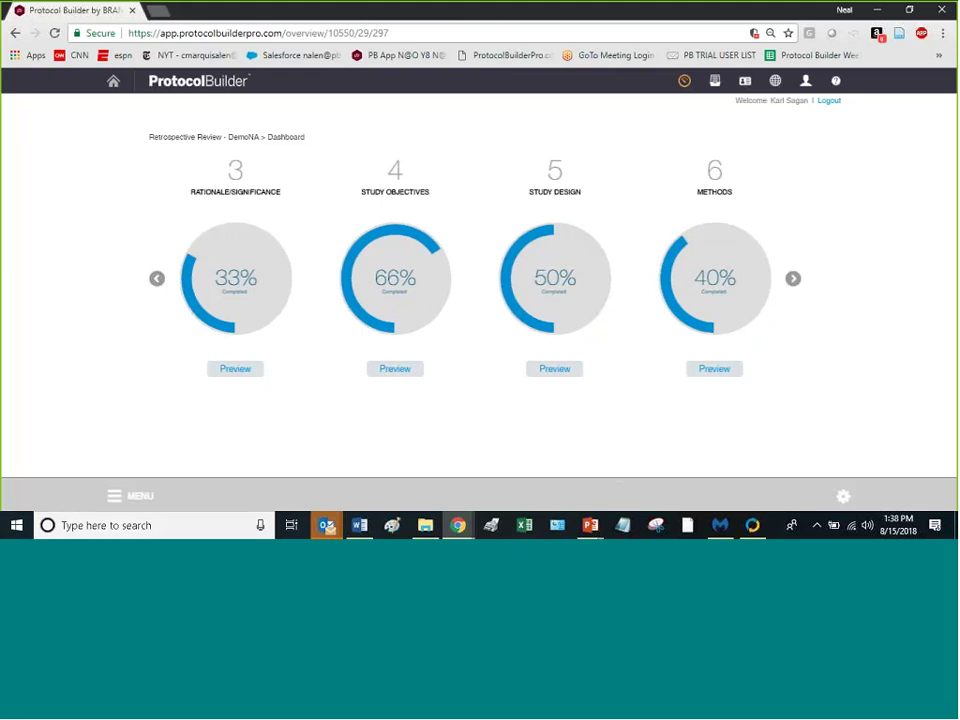
Step: Expand Rationale/Significance, Study Objectives and Study Design in the section menu, then open a 5.3 Study Population topic
{"action": "left_click", "coordinate": [115, 500]}
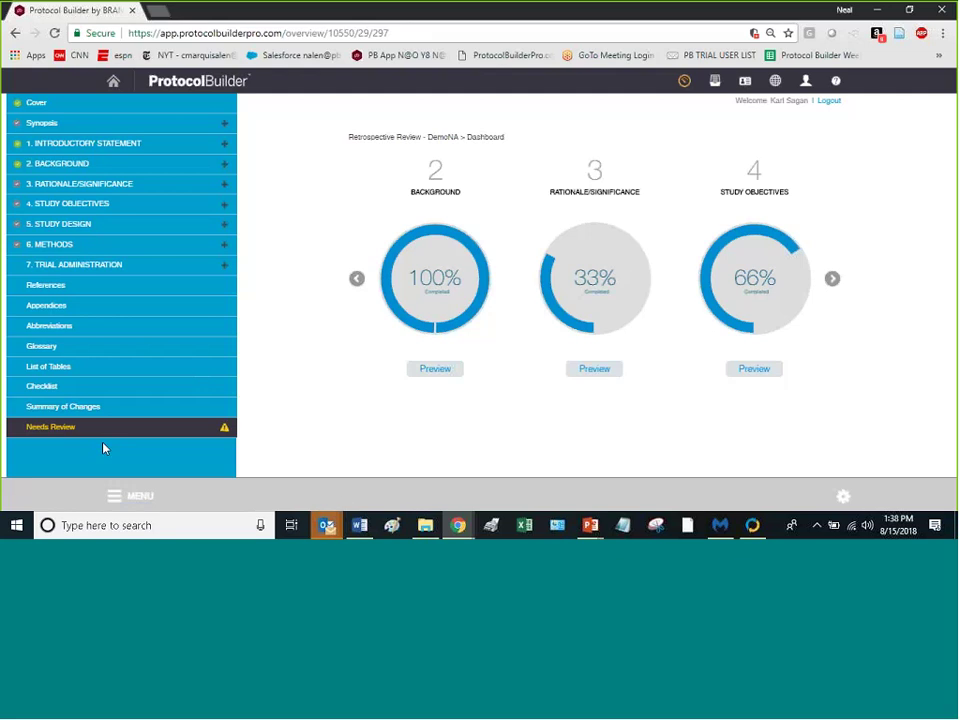
{"action": "left_click", "coordinate": [224, 190]}
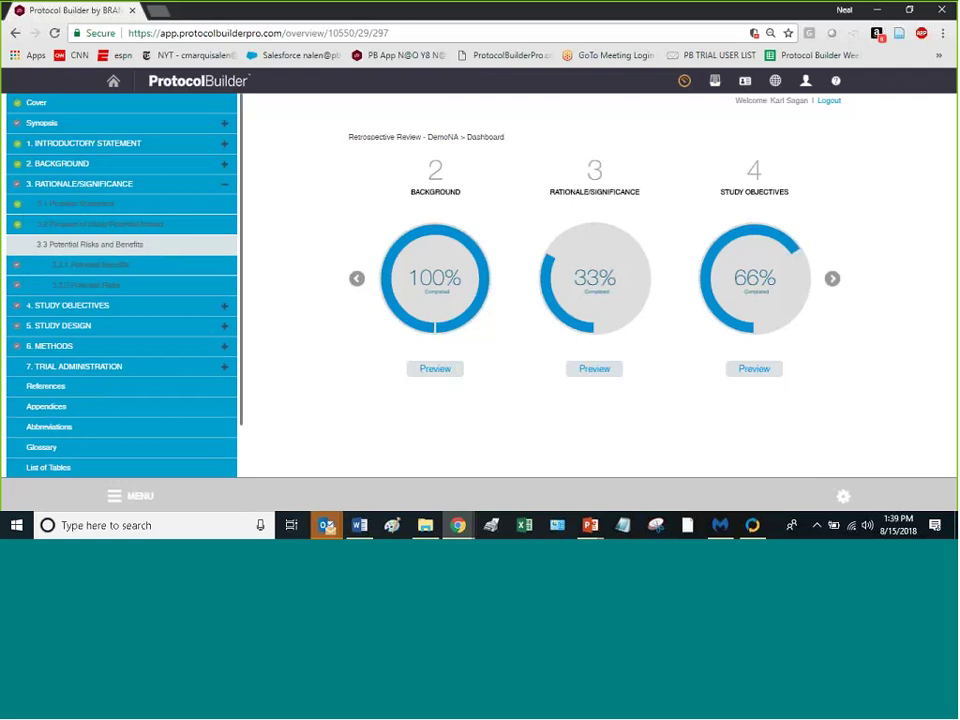
{"action": "left_click", "coordinate": [223, 310]}
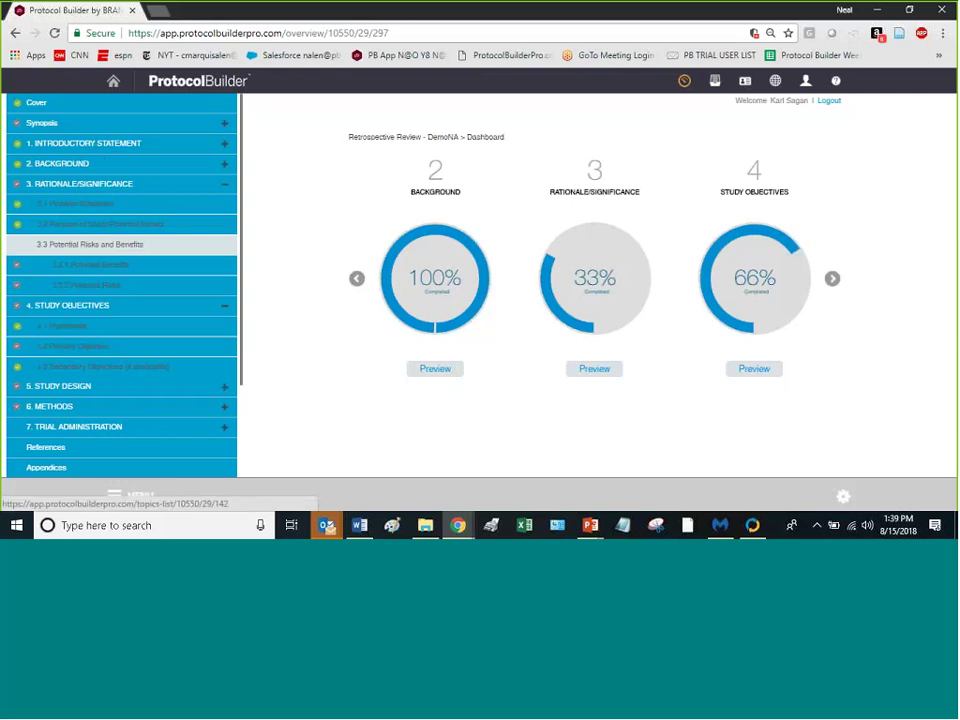
{"action": "left_click", "coordinate": [225, 387]}
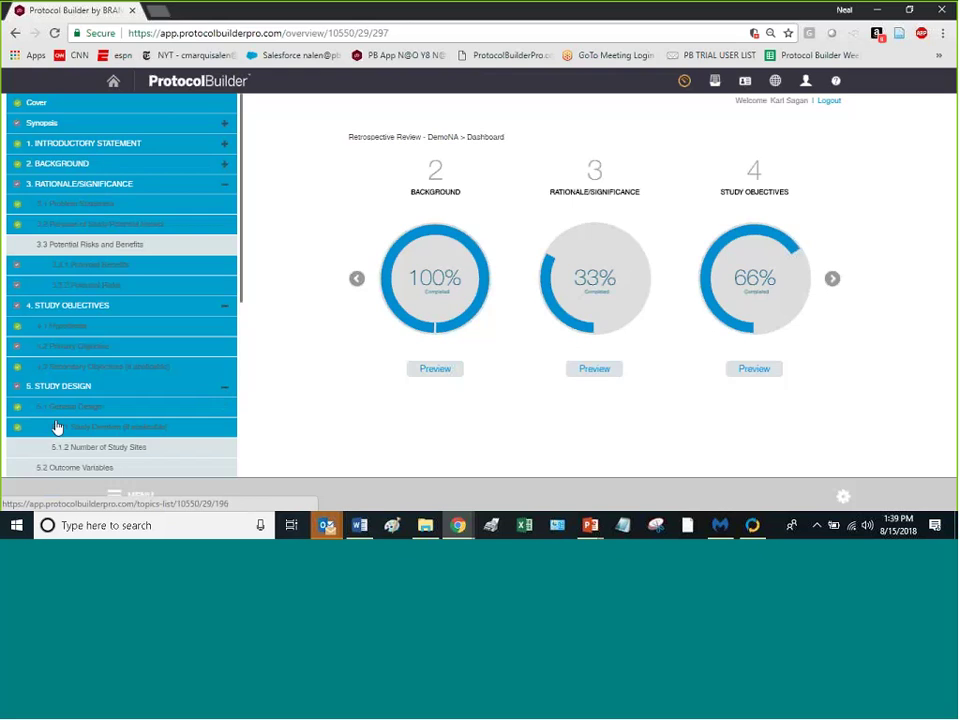
{"action": "scroll", "coordinate": [135, 377], "scroll_direction": "down", "scroll_amount": 3}
{"action": "scroll", "coordinate": [137, 379], "scroll_direction": "down", "scroll_amount": 3}
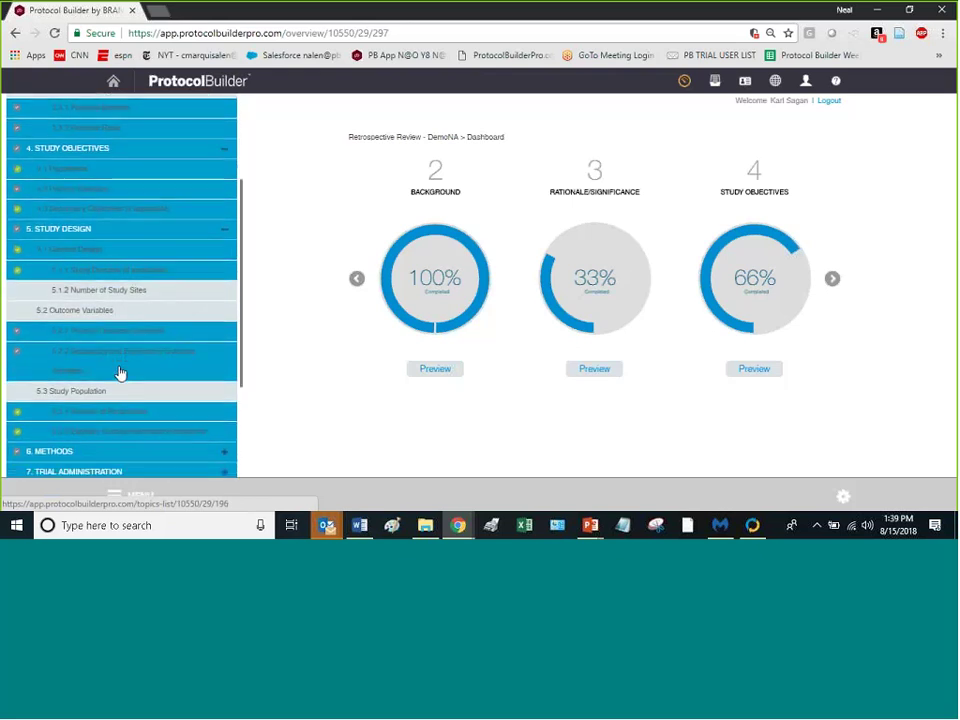
{"action": "left_click", "coordinate": [89, 309]}
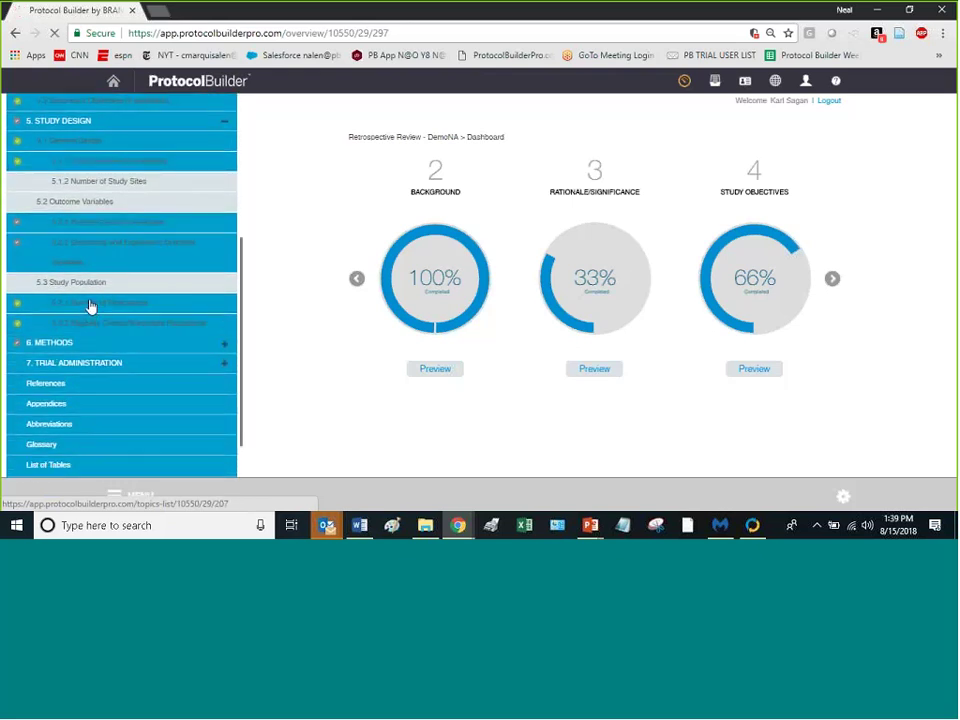
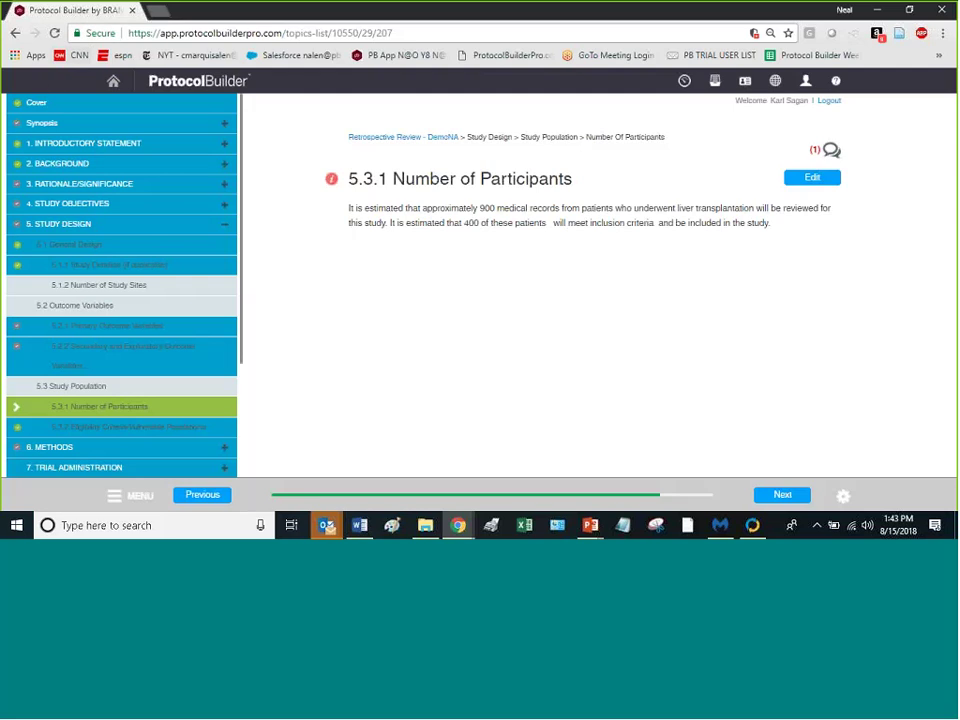
Step: Switch to the Protocol List, where cn8152018 is the latest saved draft
{"action": "left_click", "coordinate": [718, 82]}
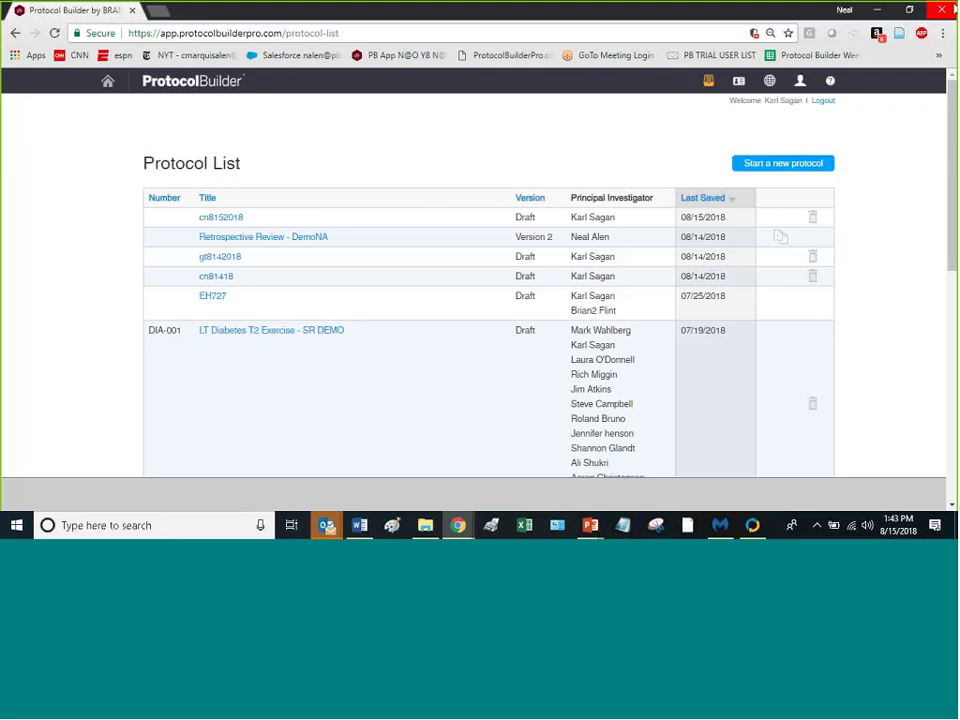
Step: Return to section 5.3.1 Number of Participants and view its comments without adding one
{"action": "left_click", "coordinate": [15, 33]}
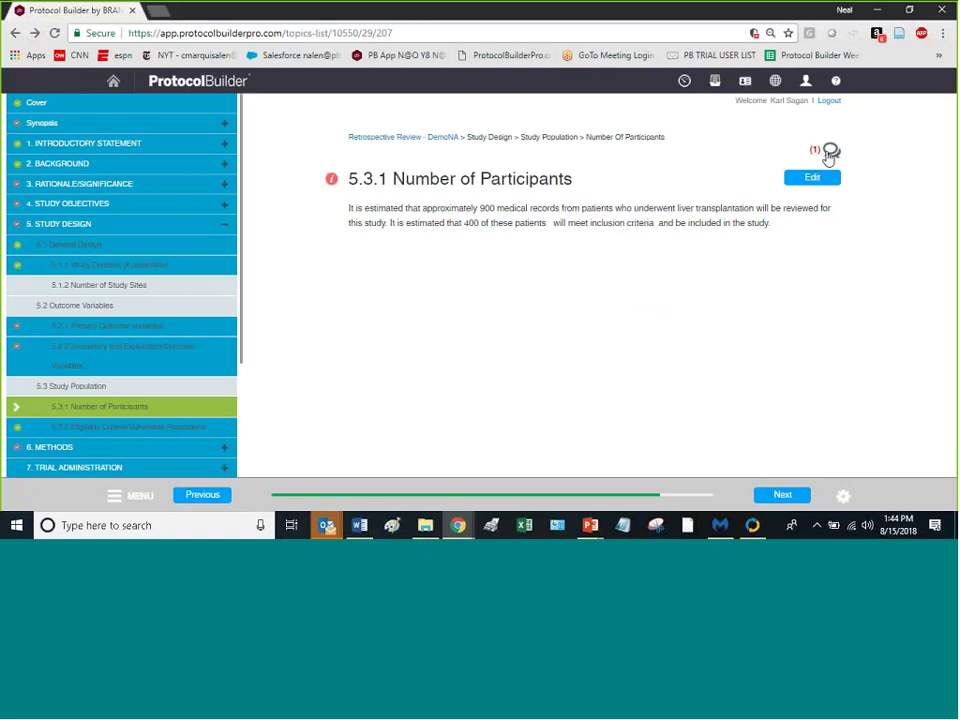
{"action": "left_click", "coordinate": [830, 150]}
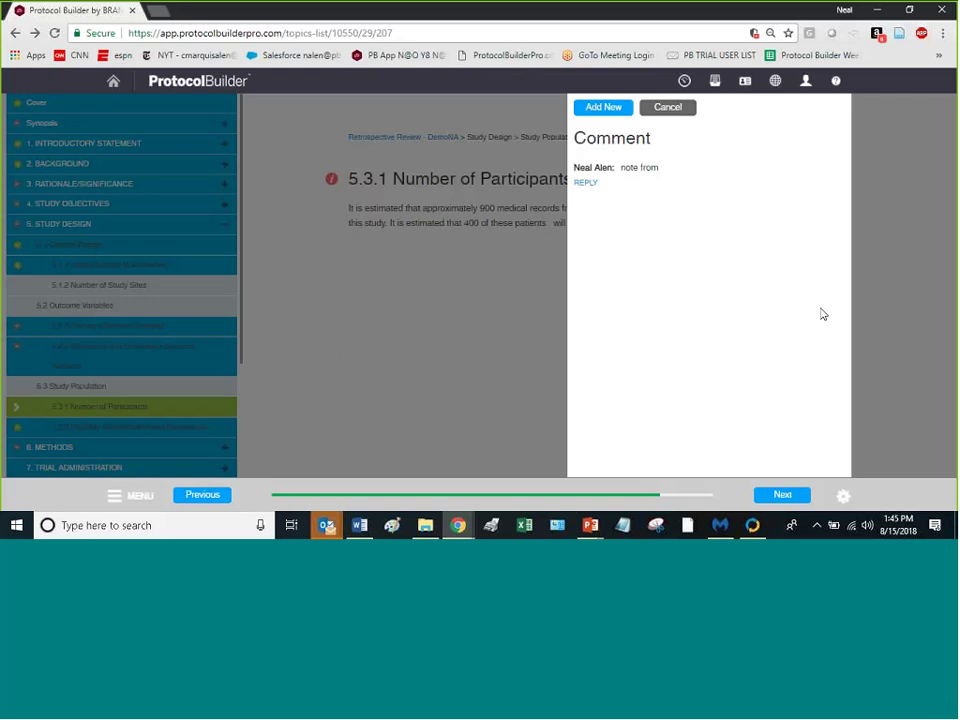
{"action": "left_click", "coordinate": [668, 107]}
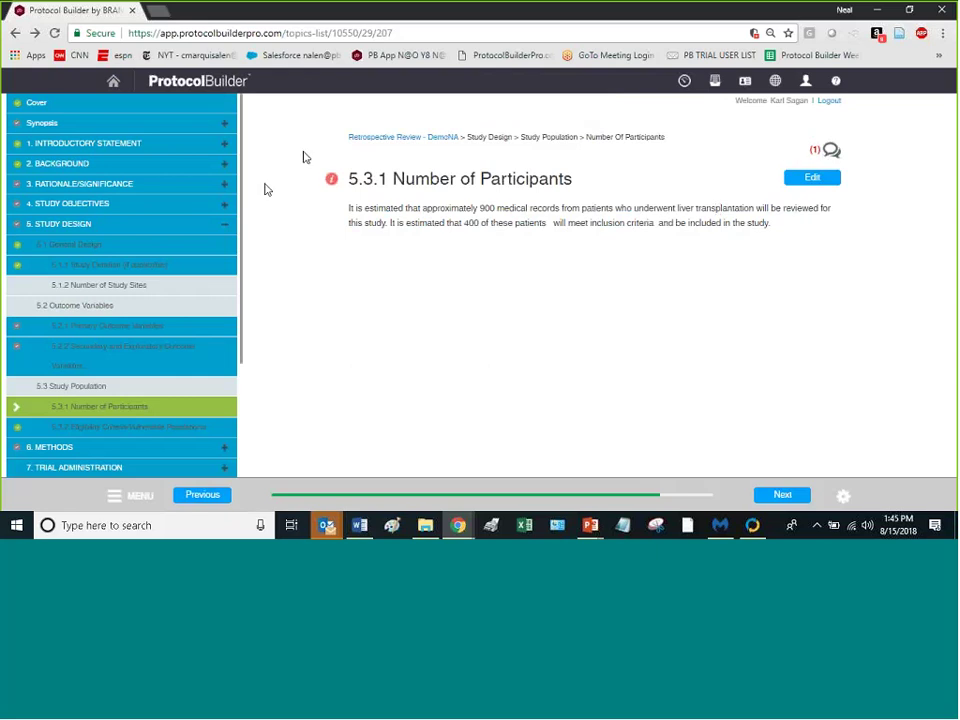
{"action": "left_click", "coordinate": [333, 182]}
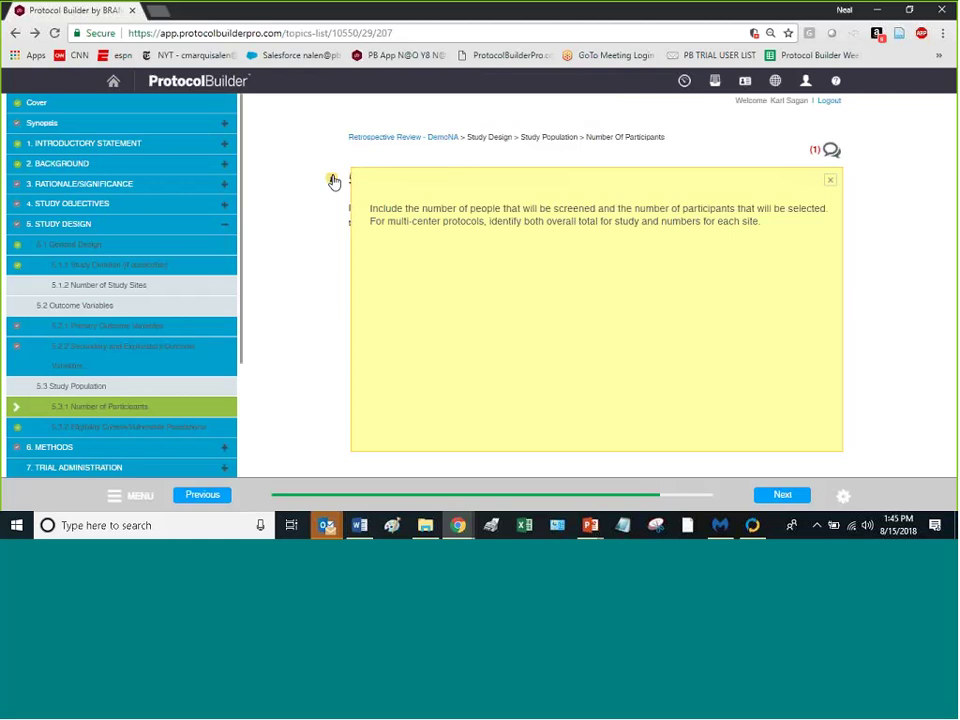
{"action": "left_click", "coordinate": [333, 182]}
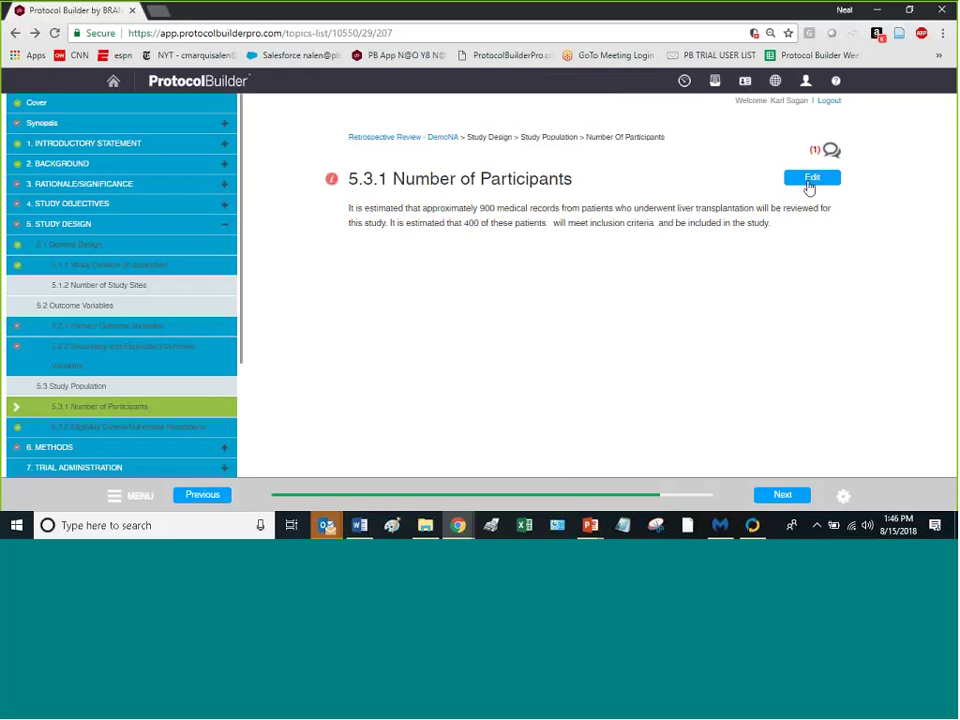
Step: Open section 5.3.1 Number of Participants in the text editor
{"action": "left_click", "coordinate": [806, 186]}
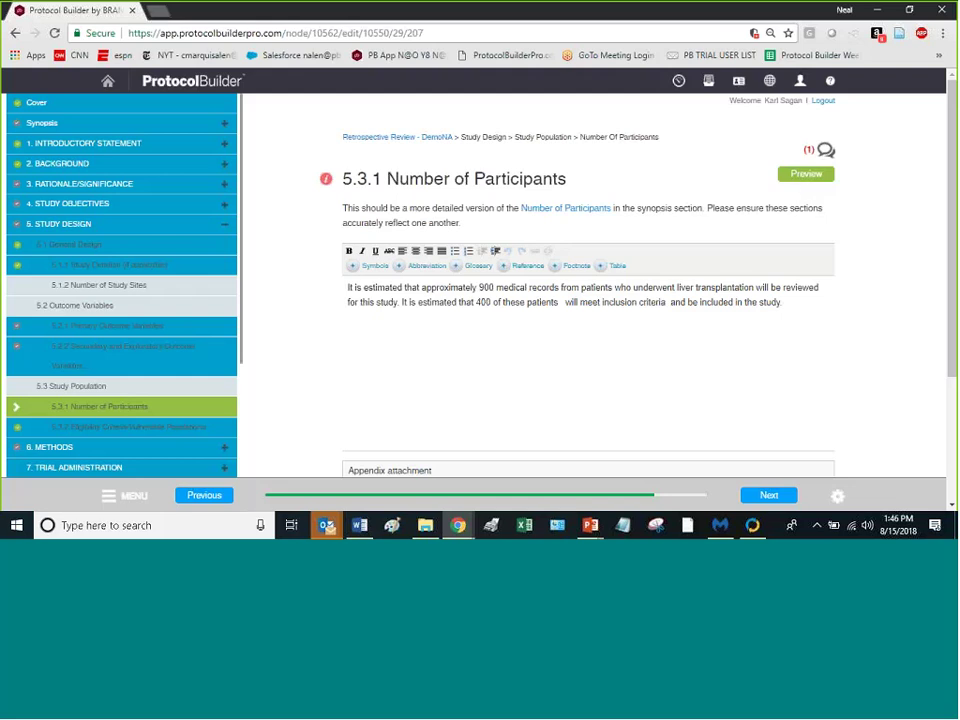
{"action": "scroll", "coordinate": [778, 294], "scroll_direction": "down", "scroll_amount": 2}
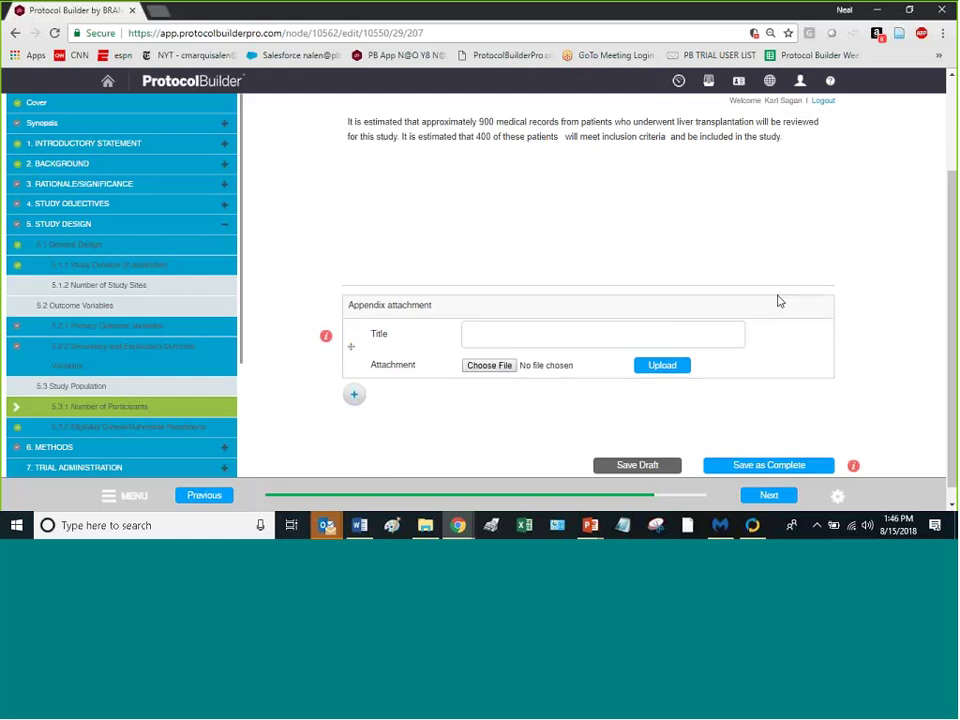
{"action": "scroll", "coordinate": [700, 303], "scroll_direction": "up", "scroll_amount": 1}
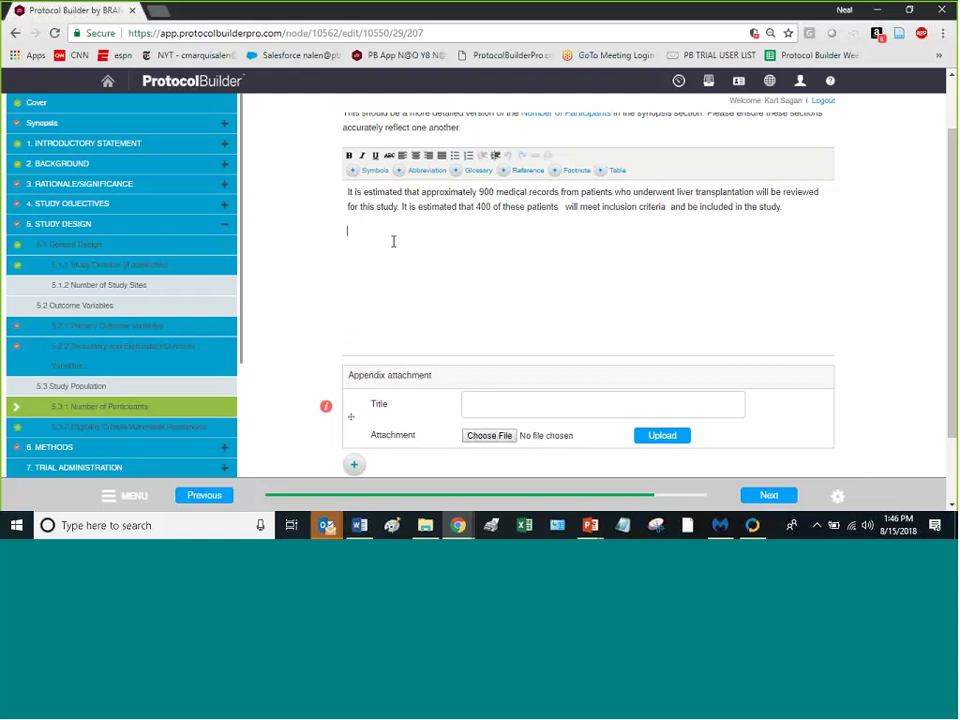
Step: Add the æ symbol followed by 'IS' on the new line
{"action": "left_click", "coordinate": [375, 172]}
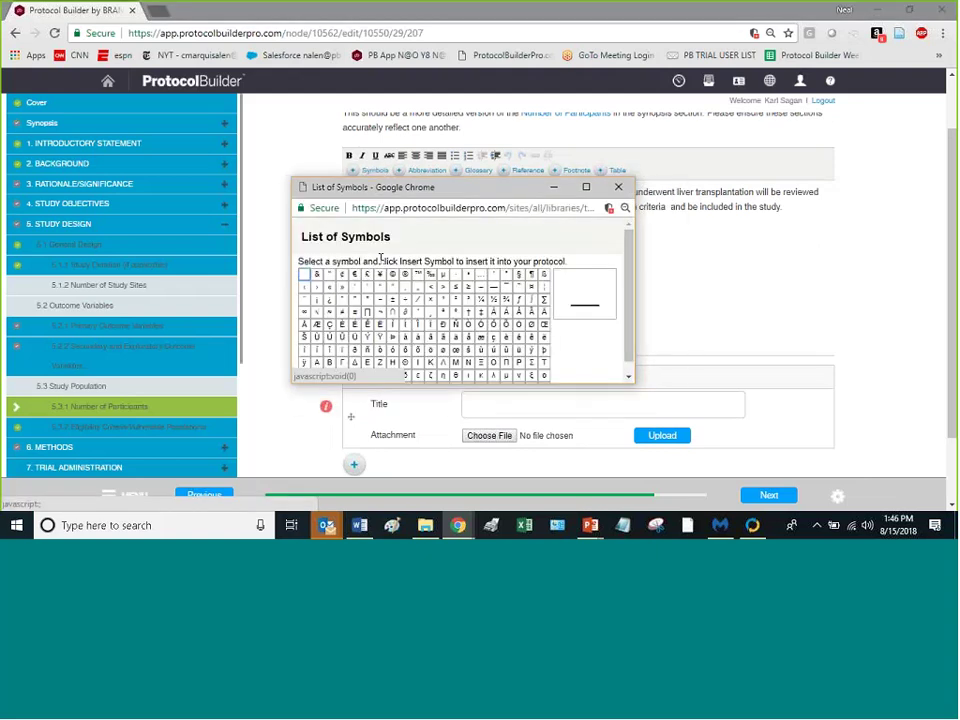
{"action": "left_click", "coordinate": [484, 336]}
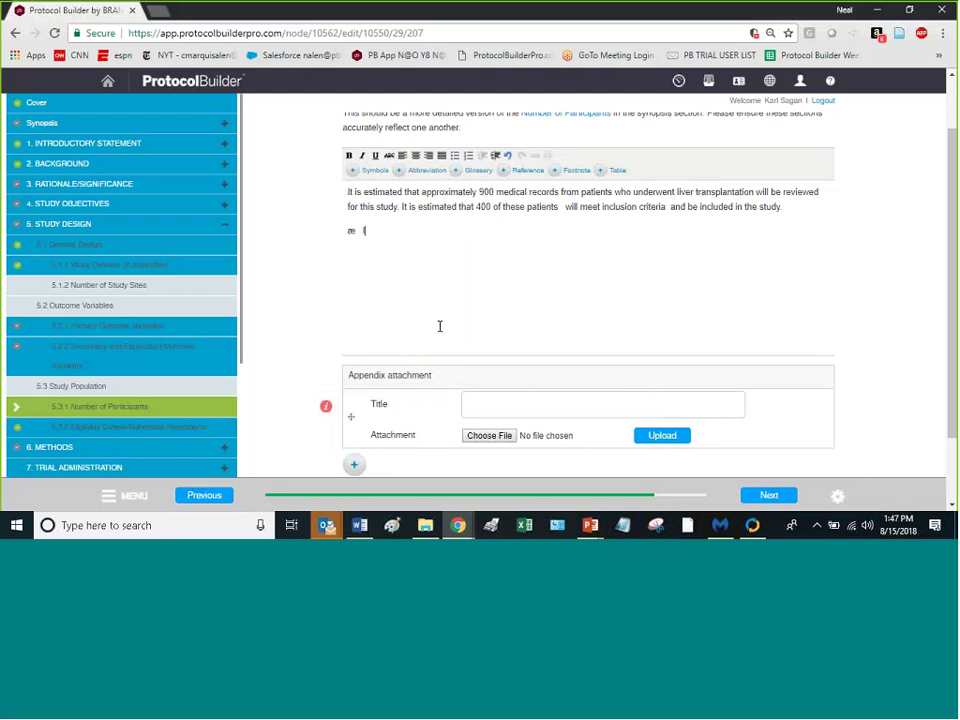
{"action": "type", "text": "IS"}
Step: Define 'IS' as an abbreviation for 'Immune Suppression', correcting the misspelling
{"action": "double_click", "coordinate": [366, 229]}
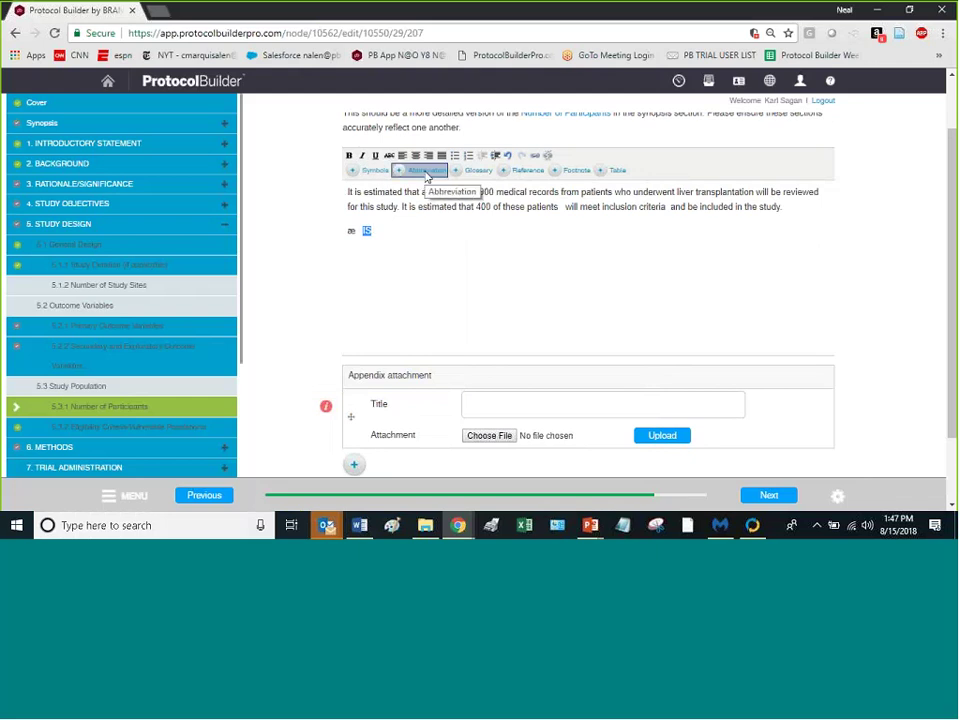
{"action": "left_click", "coordinate": [426, 172]}
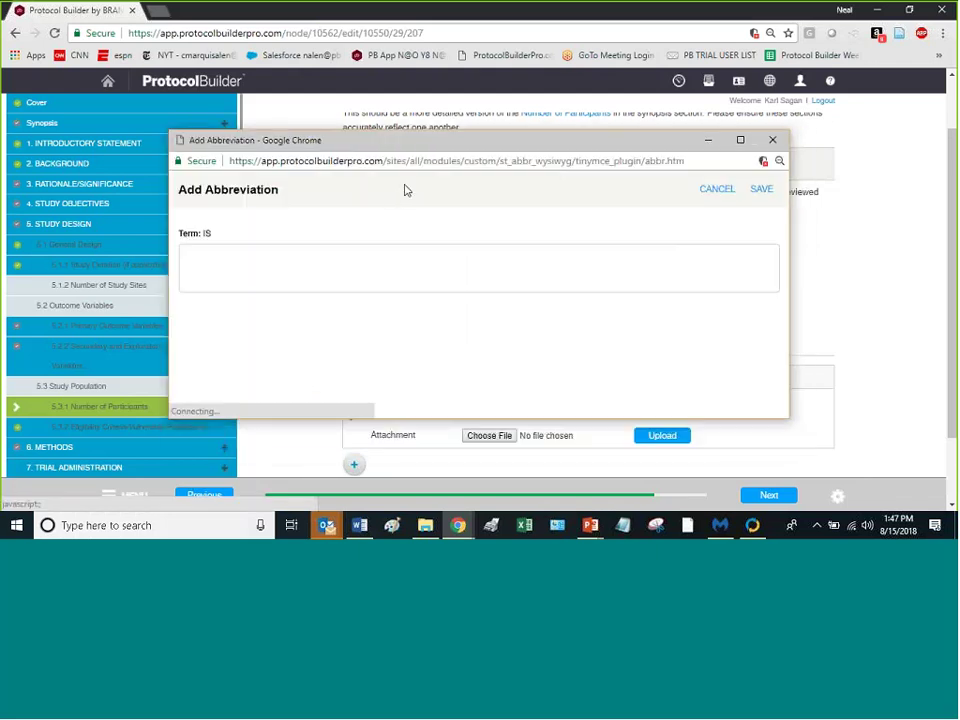
{"action": "type", "text": "I"}
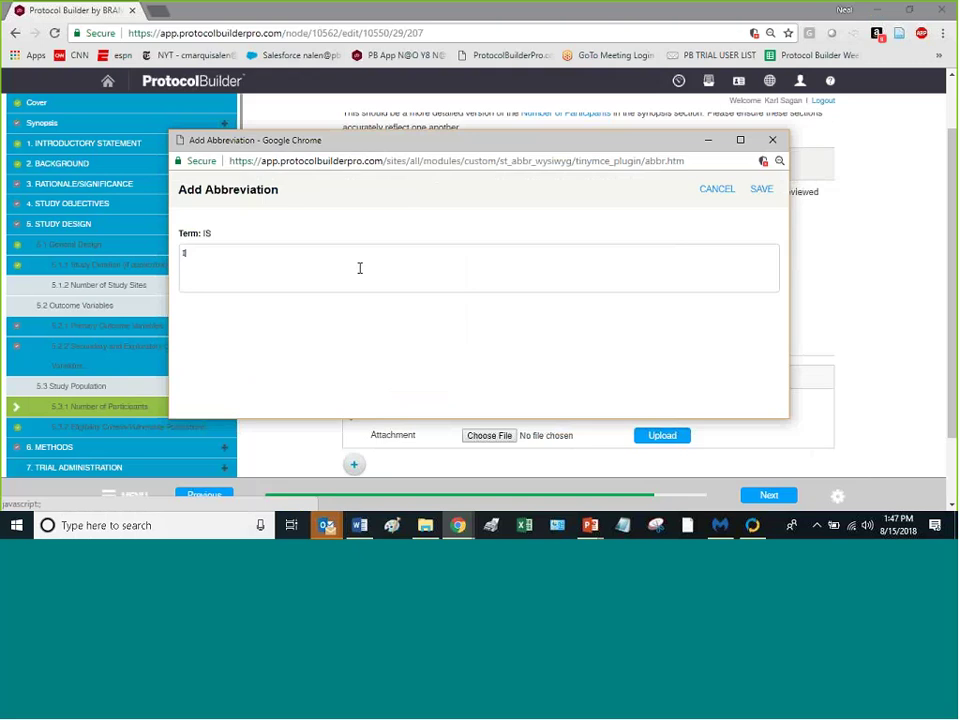
{"action": "type", "text": "mmune Surpression"}
{"action": "right_click", "coordinate": [225, 252]}
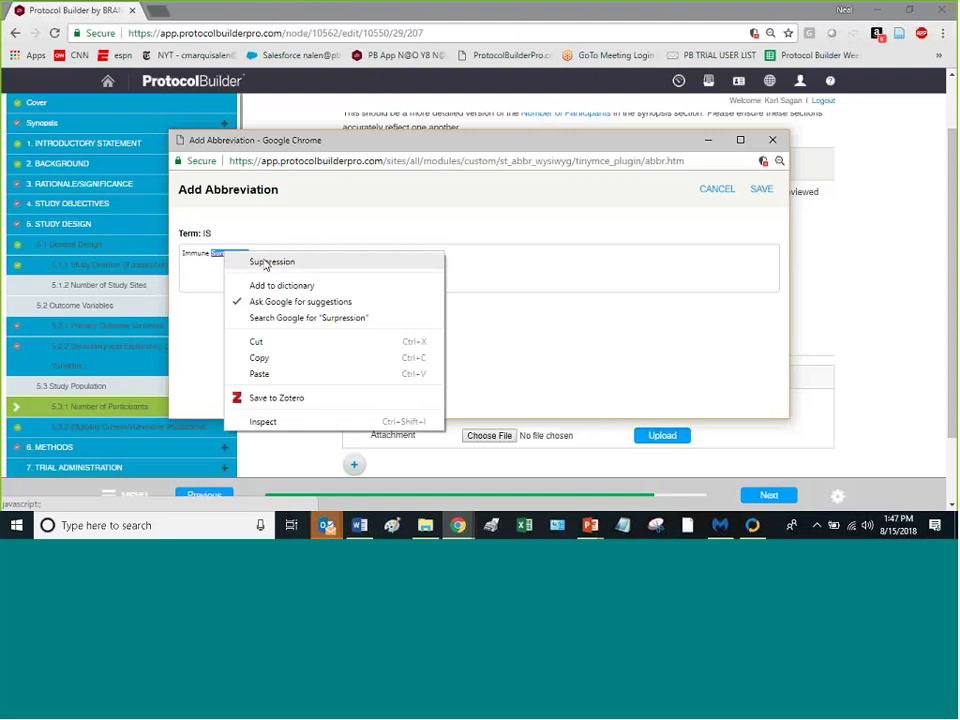
{"action": "left_click", "coordinate": [270, 262]}
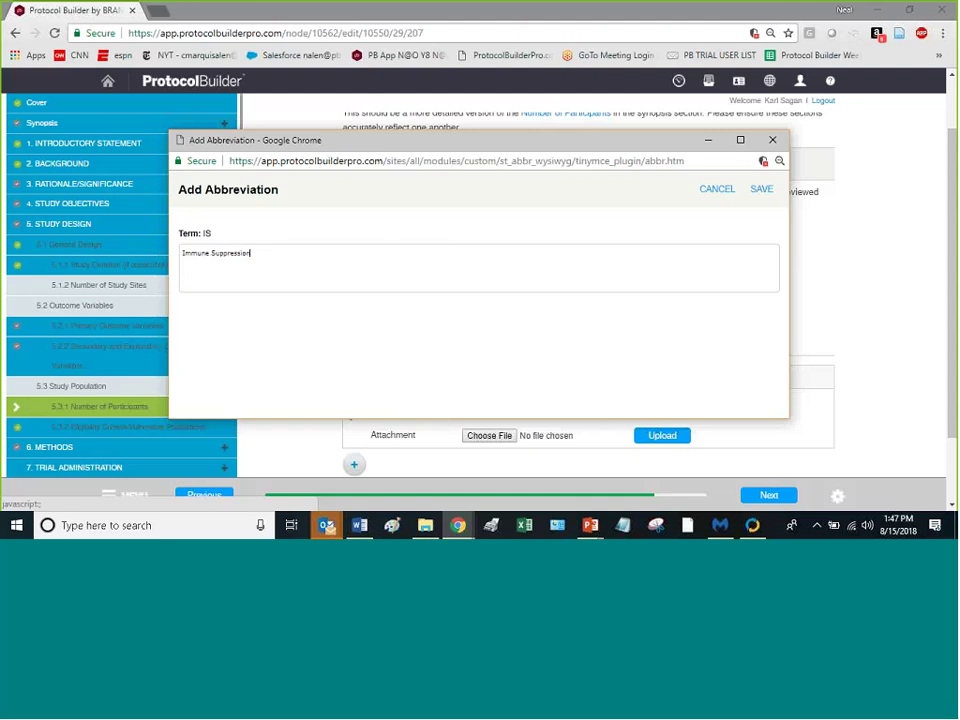
{"action": "left_click", "coordinate": [759, 190]}
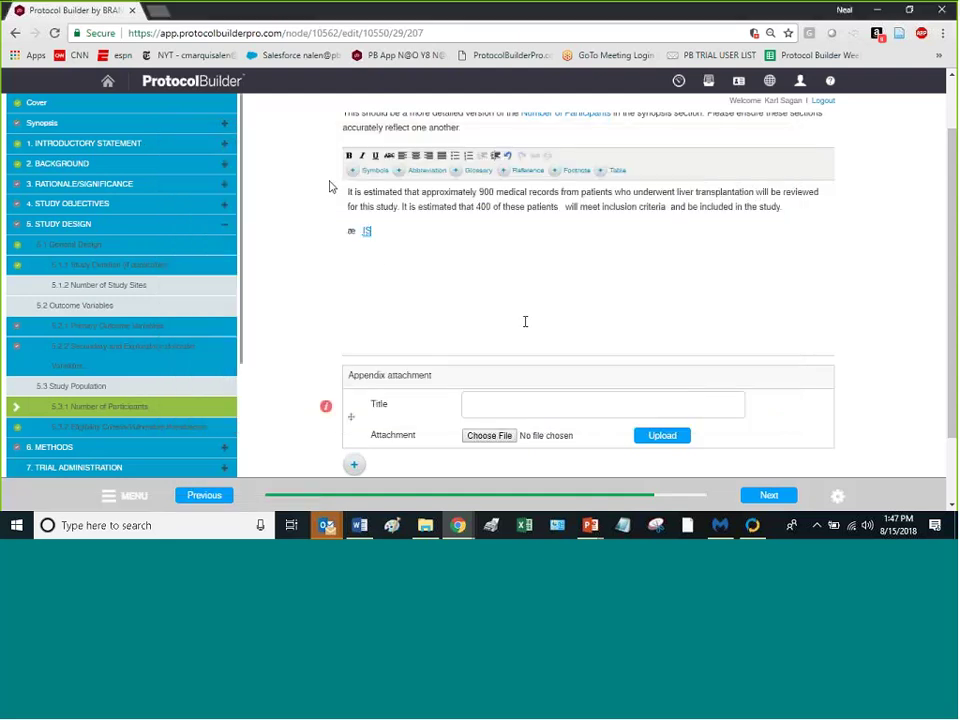
Step: Place the cursor in the 5.3.1 paragraph about 900 reviewed records and 400 patients
{"action": "mouse_move", "coordinate": [369, 234]}
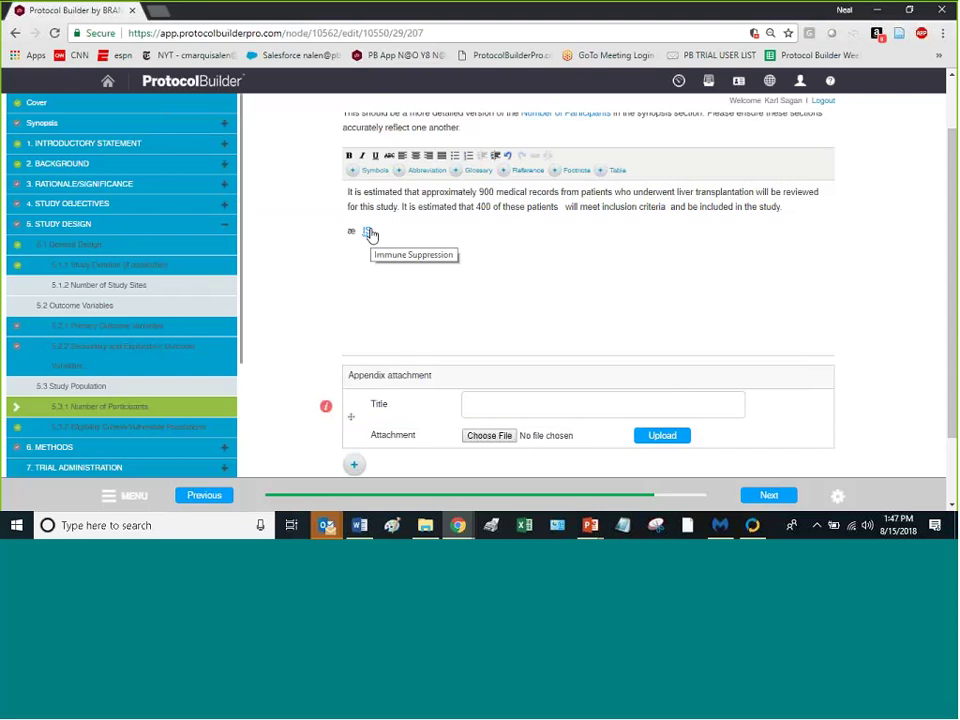
{"action": "scroll", "coordinate": [43, 439], "scroll_direction": "down", "scroll_amount": 3}
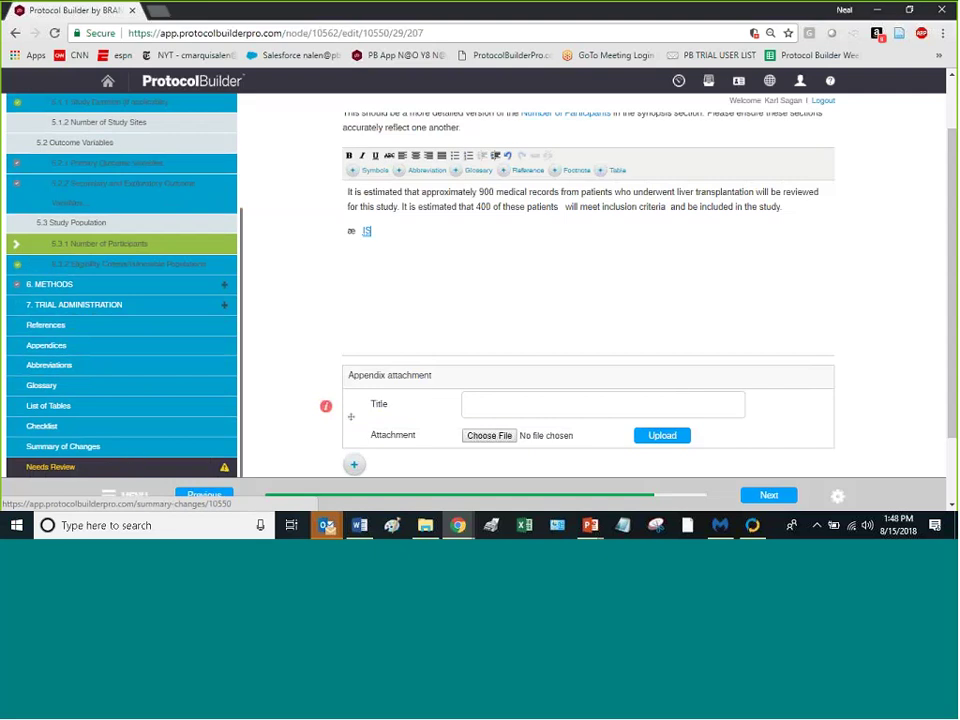
{"action": "scroll", "coordinate": [729, 405], "scroll_direction": "down", "scroll_amount": 1}
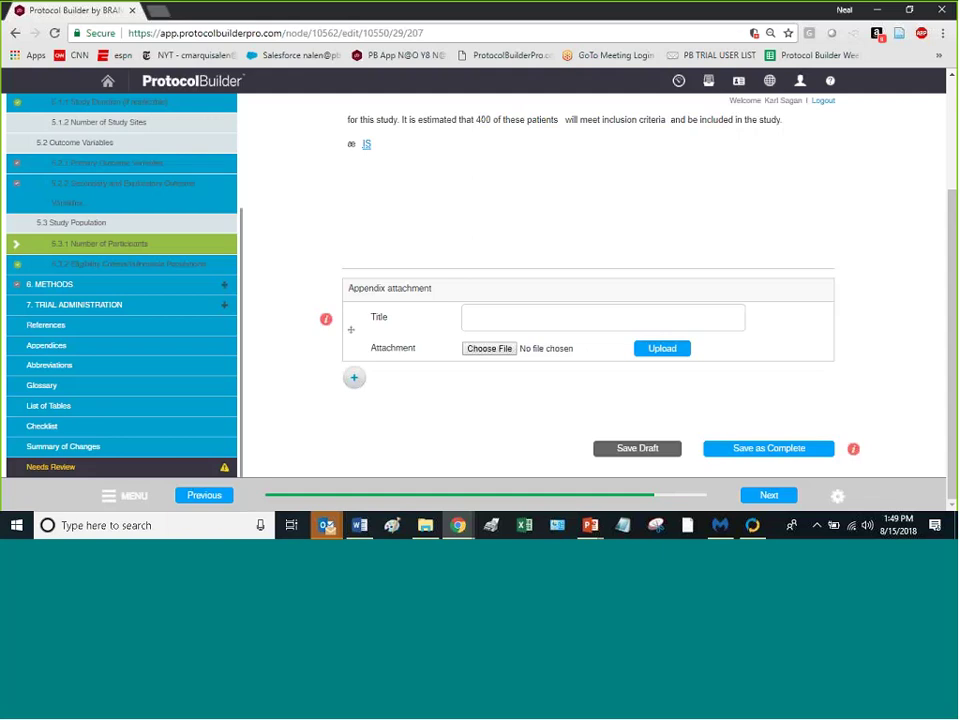
{"action": "scroll", "coordinate": [740, 390], "scroll_direction": "up", "scroll_amount": 3}
{"action": "left_click", "coordinate": [534, 336]}
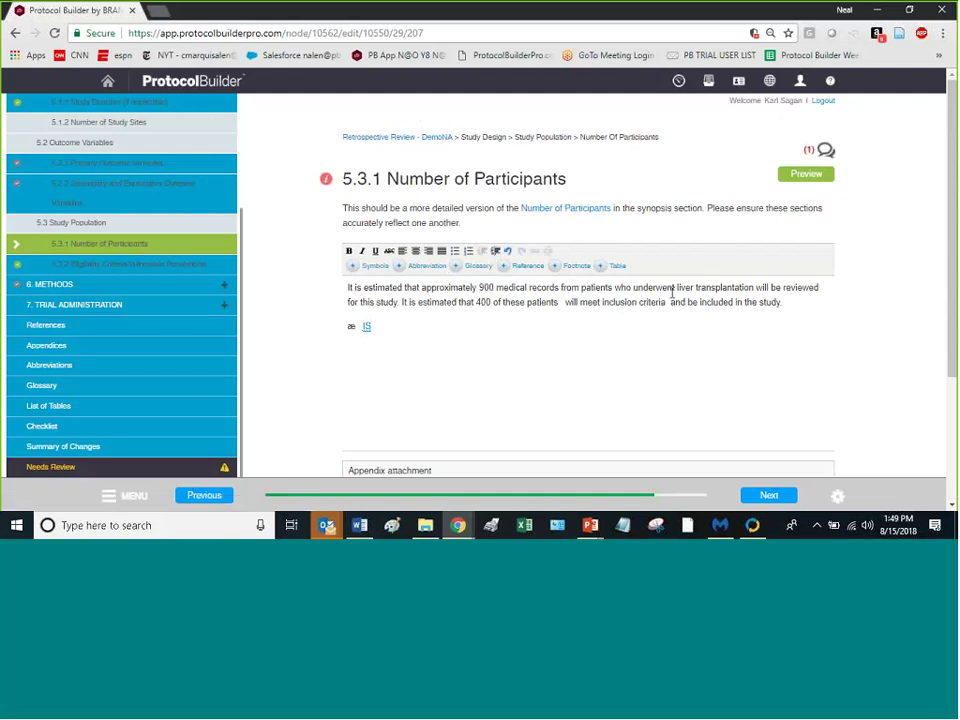
Step: Select the phrase 'liver transplantation' in the participants paragraph
{"action": "left_click_drag", "start_coordinate": [677, 290], "coordinate": [677, 288]}
{"action": "left_click", "coordinate": [752, 287]}
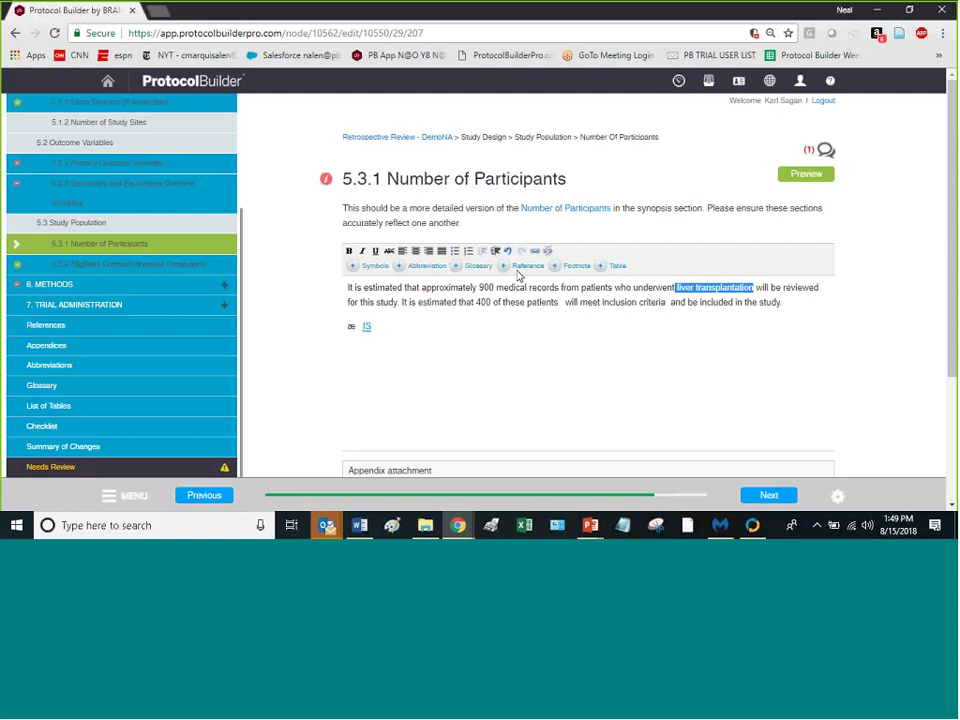
Step: Copy the 'Certification/extension first submitted' definition from the ClinicalTrials.gov glossary
{"action": "scroll", "coordinate": [298, 488], "scroll_direction": "down", "scroll_amount": 8}
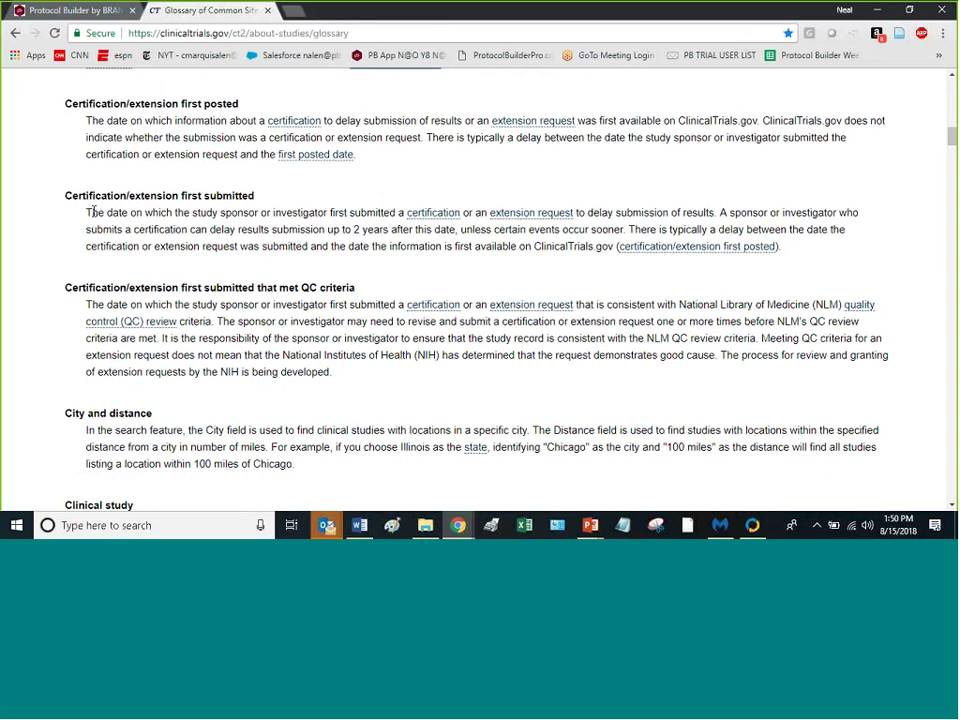
{"action": "left_click_drag", "start_coordinate": [87, 212], "coordinate": [239, 246]}
{"action": "left_click_drag", "start_coordinate": [323, 268], "coordinate": [835, 263]}
{"action": "key", "text": "ctrl+c"}
{"action": "right_click", "coordinate": [626, 173]}
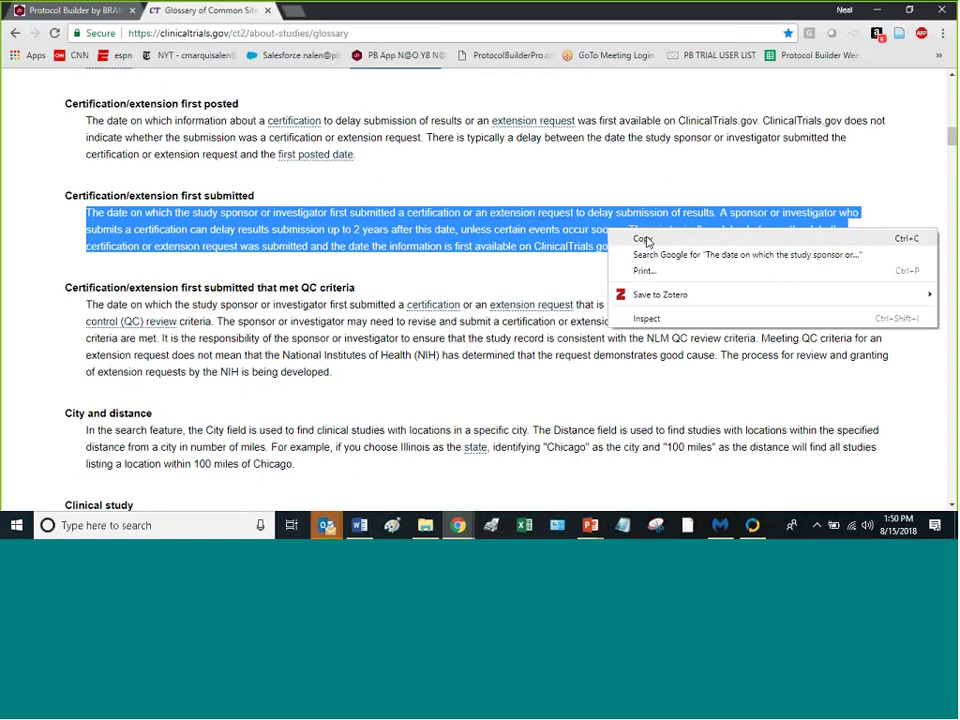
{"action": "left_click", "coordinate": [648, 182]}
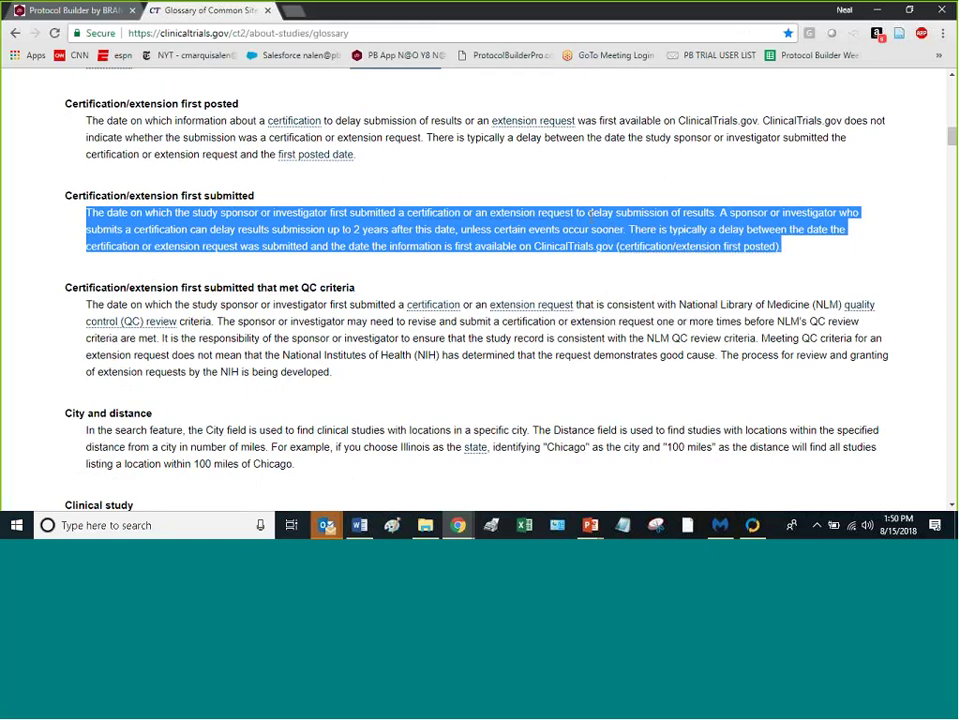
{"action": "left_click", "coordinate": [62, 14]}
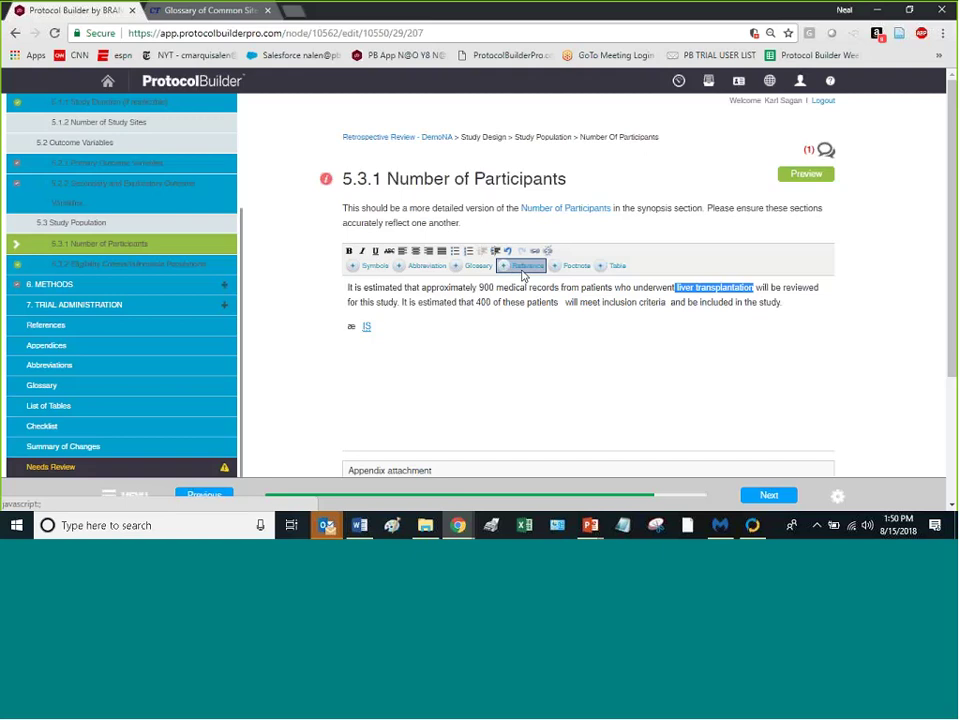
Step: Save a glossary entry for 'liver transplantation' using the pasted definition
{"action": "left_click", "coordinate": [477, 265]}
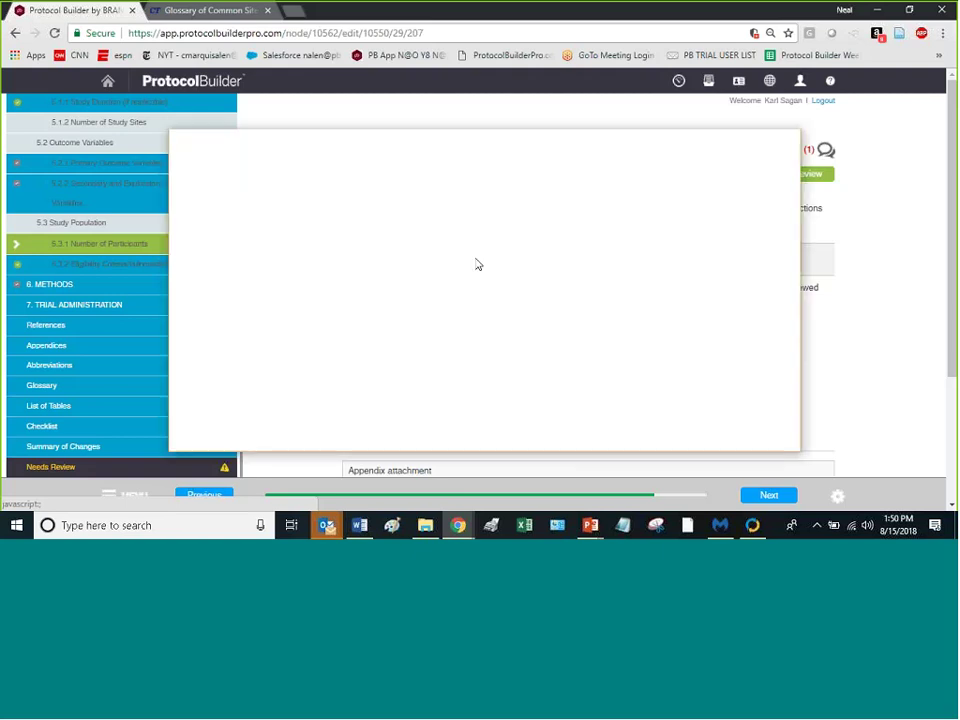
{"action": "key", "text": "ctrl+v"}
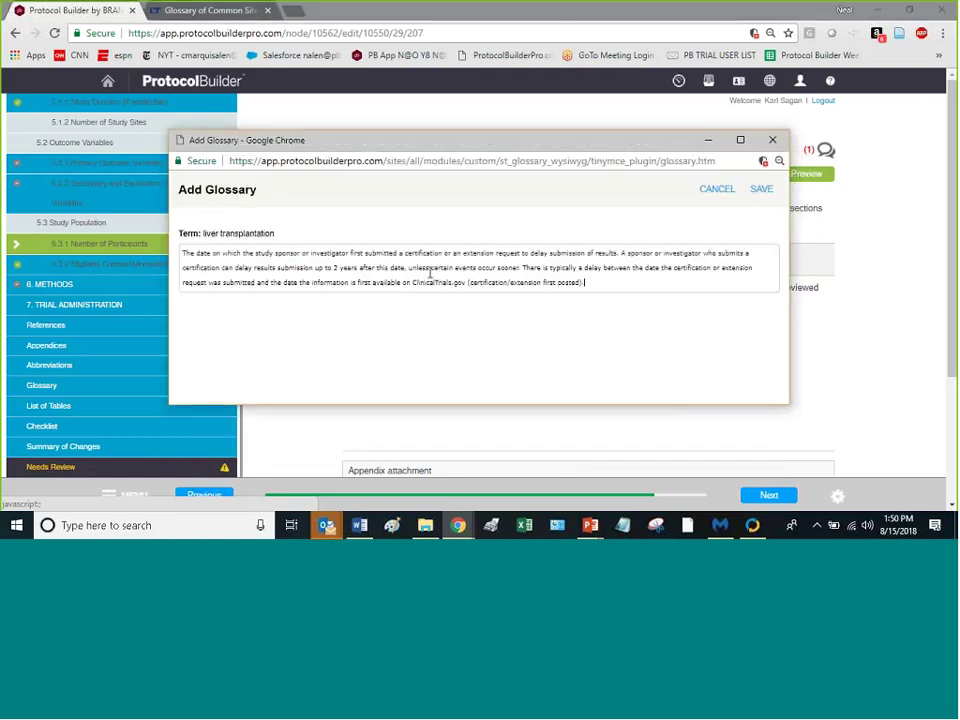
{"action": "left_click", "coordinate": [763, 190]}
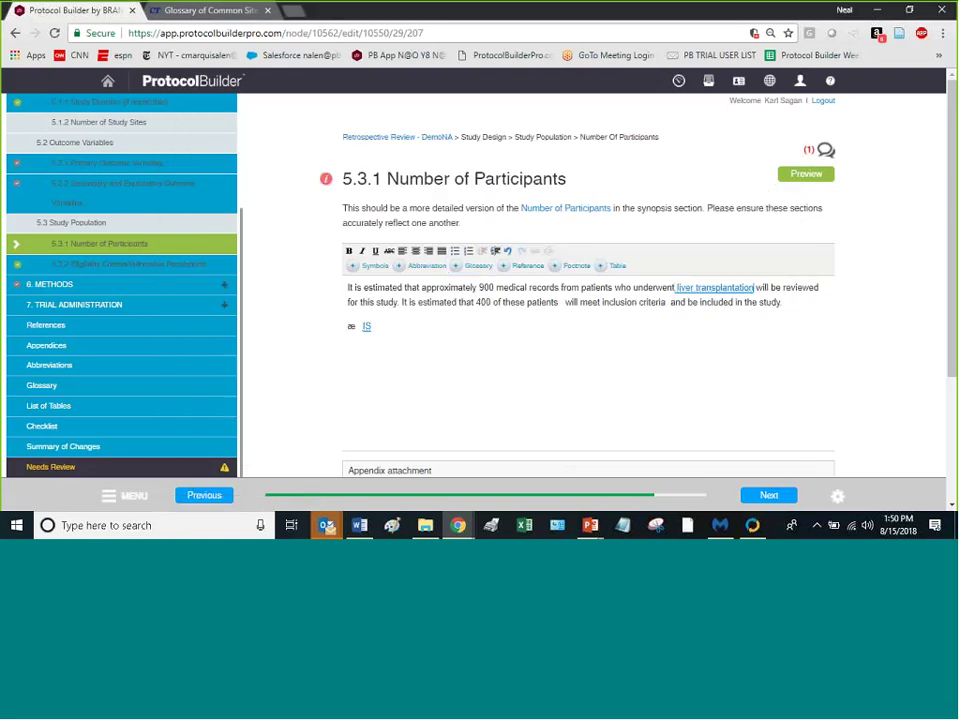
{"action": "mouse_move", "coordinate": [709, 296]}
{"action": "scroll", "coordinate": [600, 330], "scroll_direction": "down", "scroll_amount": 2}
{"action": "scroll", "coordinate": [609, 328], "scroll_direction": "up", "scroll_amount": 3}
{"action": "left_click", "coordinate": [524, 267]}
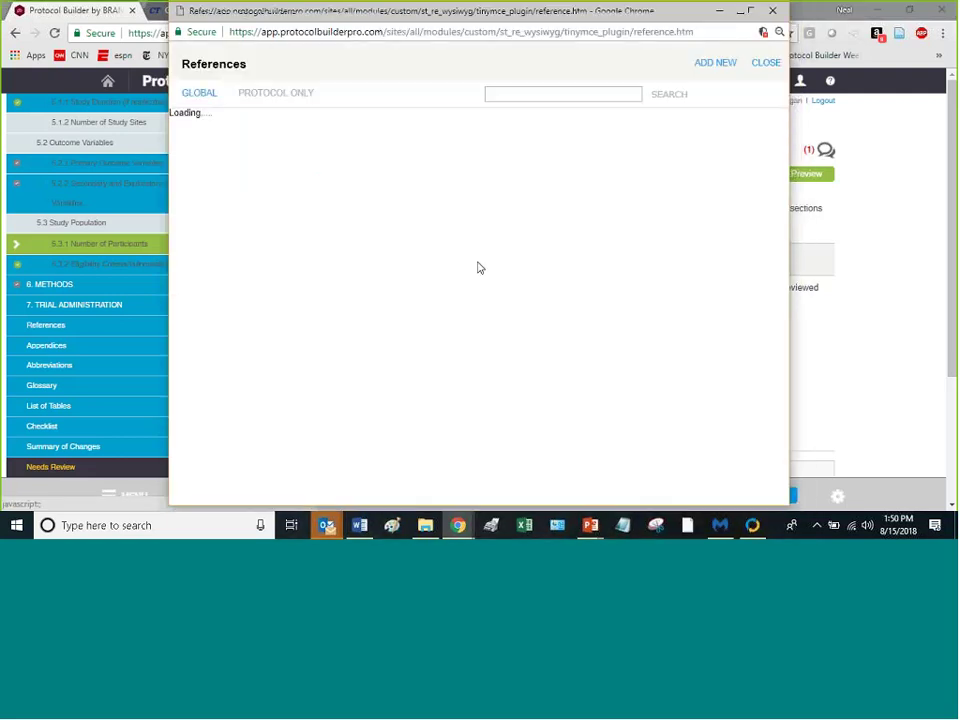
{"action": "left_click", "coordinate": [713, 63]}
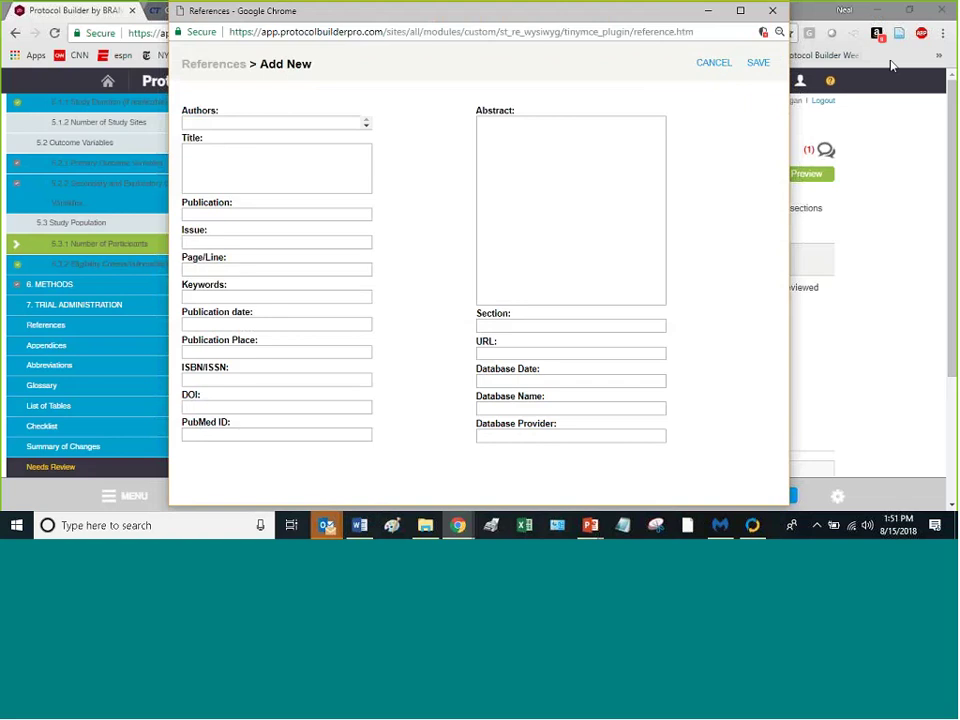
{"action": "left_click", "coordinate": [777, 10]}
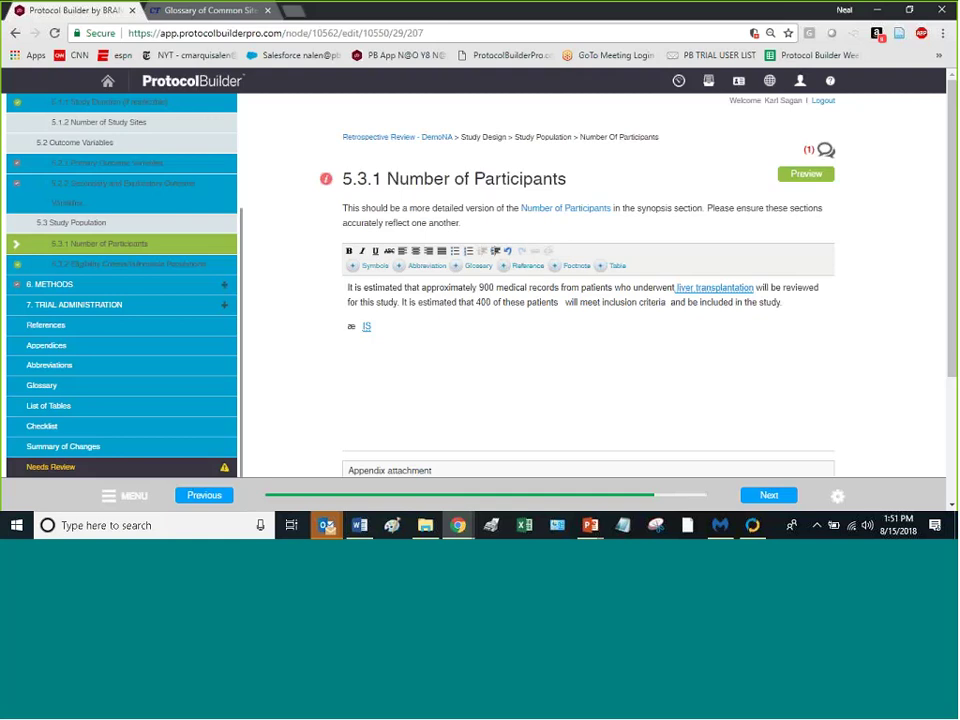
Step: Search PubMed for 'liver abscess' in a new browser tab
{"action": "left_click", "coordinate": [287, 12]}
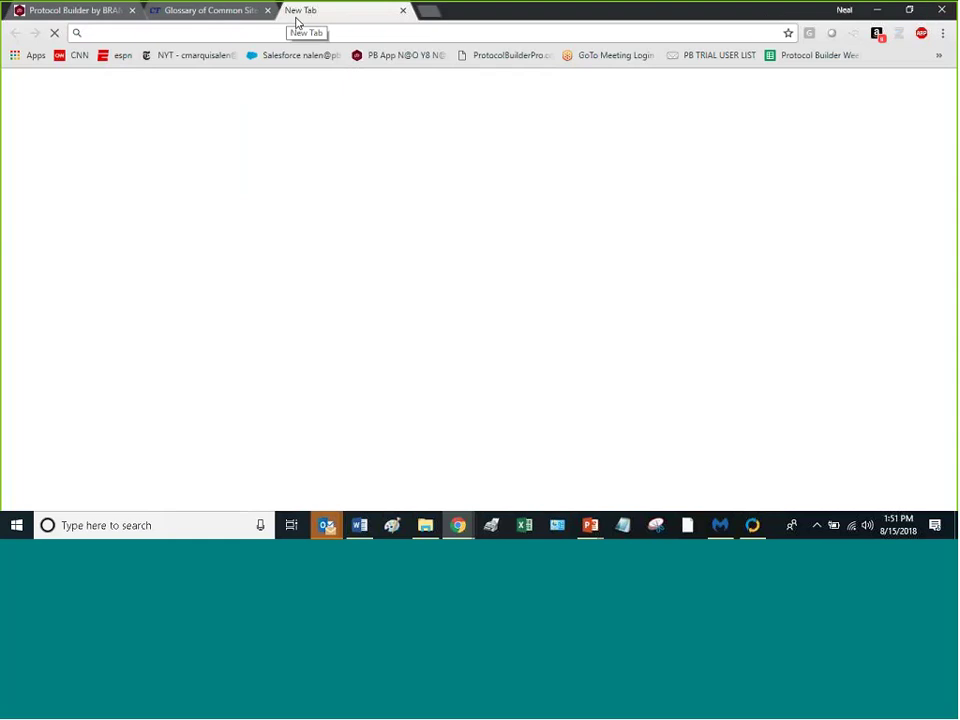
{"action": "type", "text": "pubmed"}
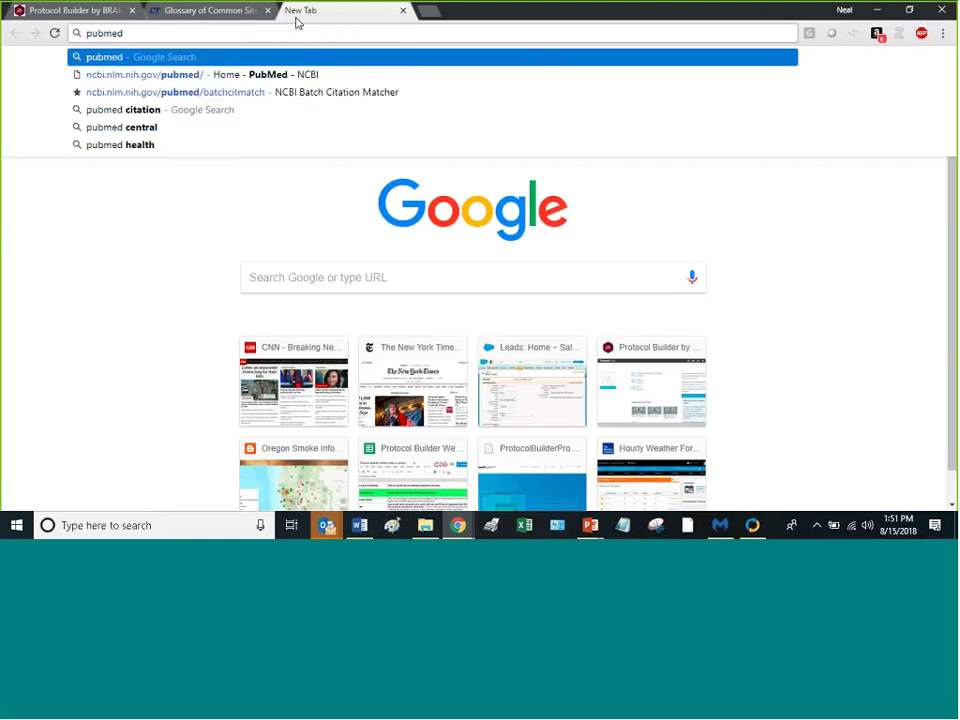
{"action": "key", "text": "Down"}
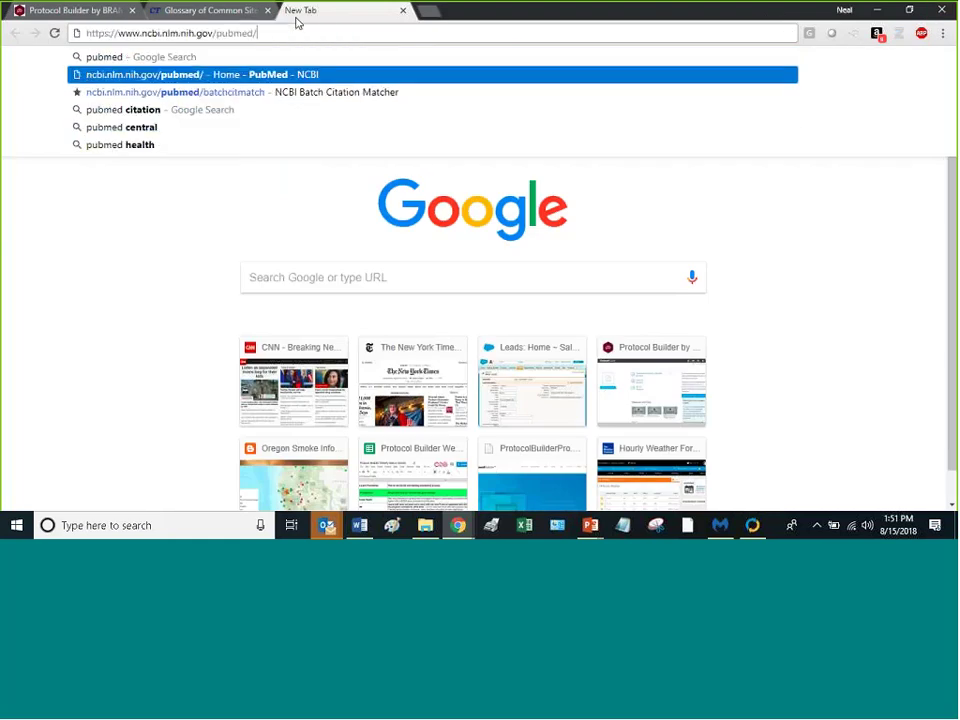
{"action": "key", "text": "Return"}
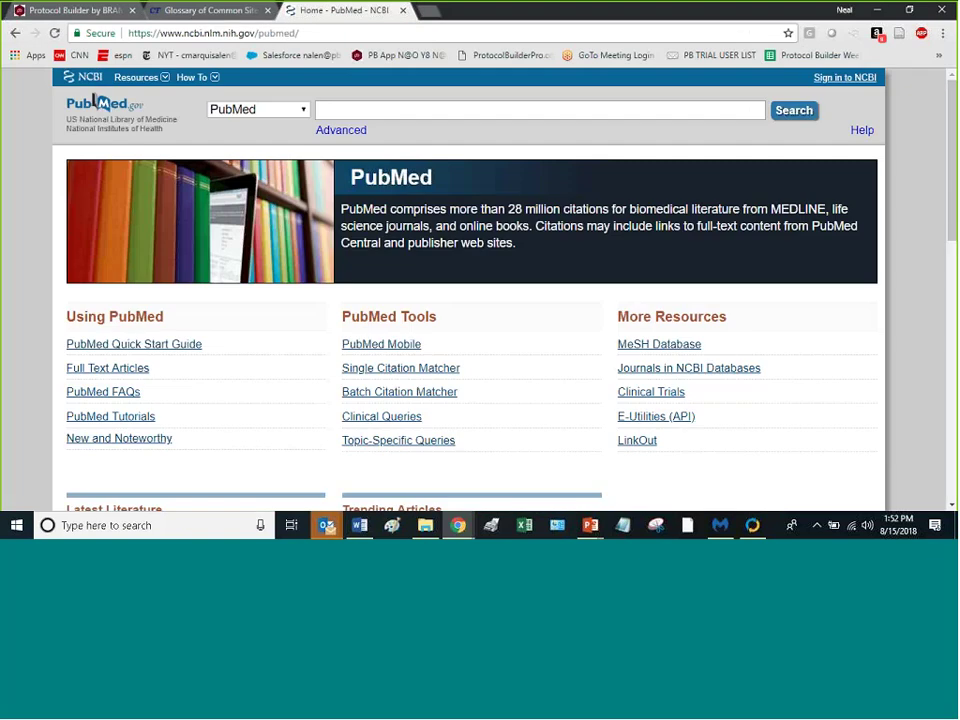
{"action": "type", "text": "liver"}
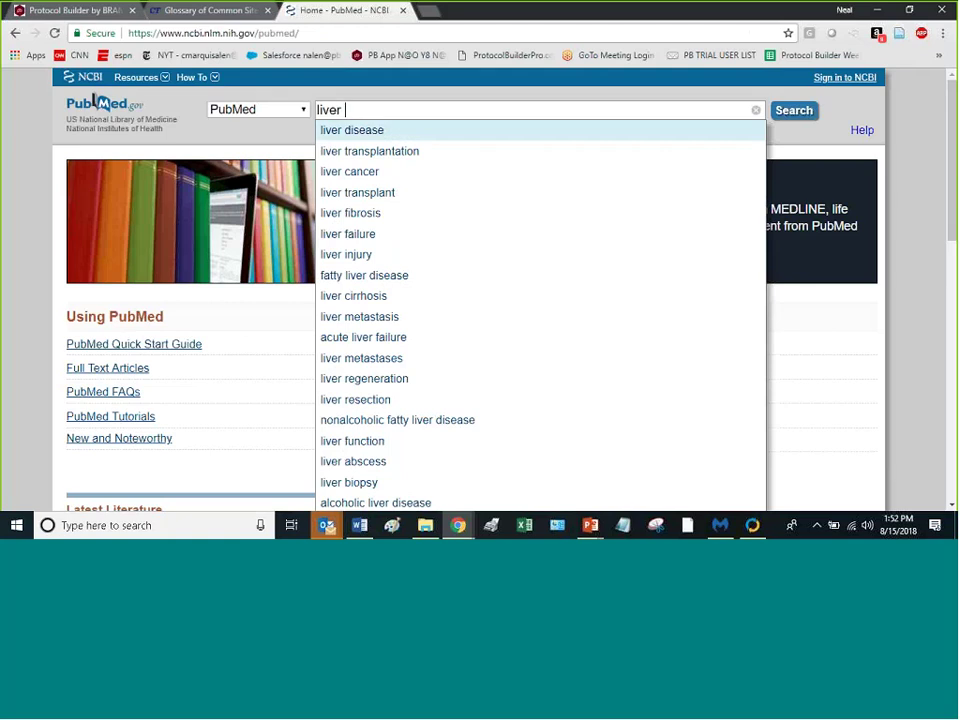
{"action": "left_click", "coordinate": [365, 466]}
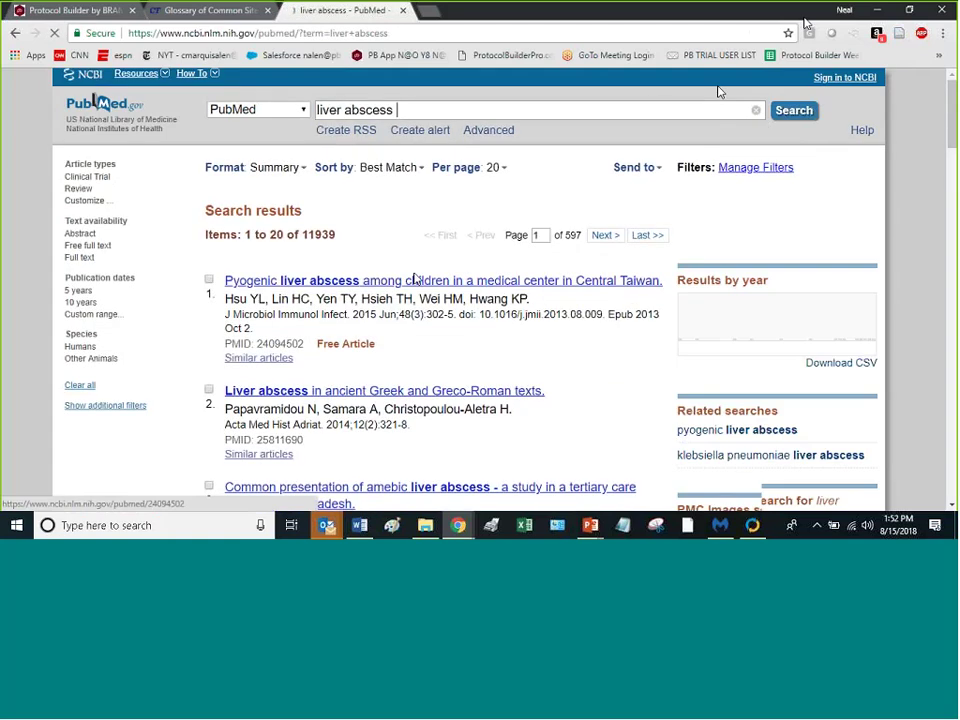
Step: Mark search results 3, 5 and 9 for export
{"action": "scroll", "coordinate": [440, 280], "scroll_direction": "down", "scroll_amount": 3}
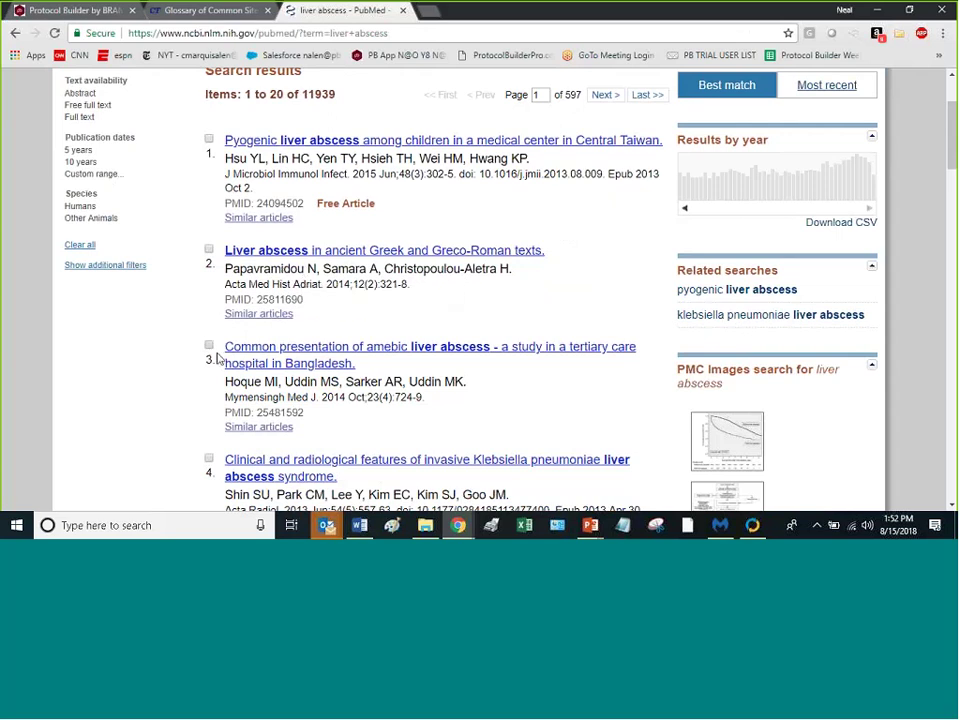
{"action": "scroll", "coordinate": [205, 355], "scroll_direction": "down", "scroll_amount": 5}
{"action": "double_click", "coordinate": [208, 231]}
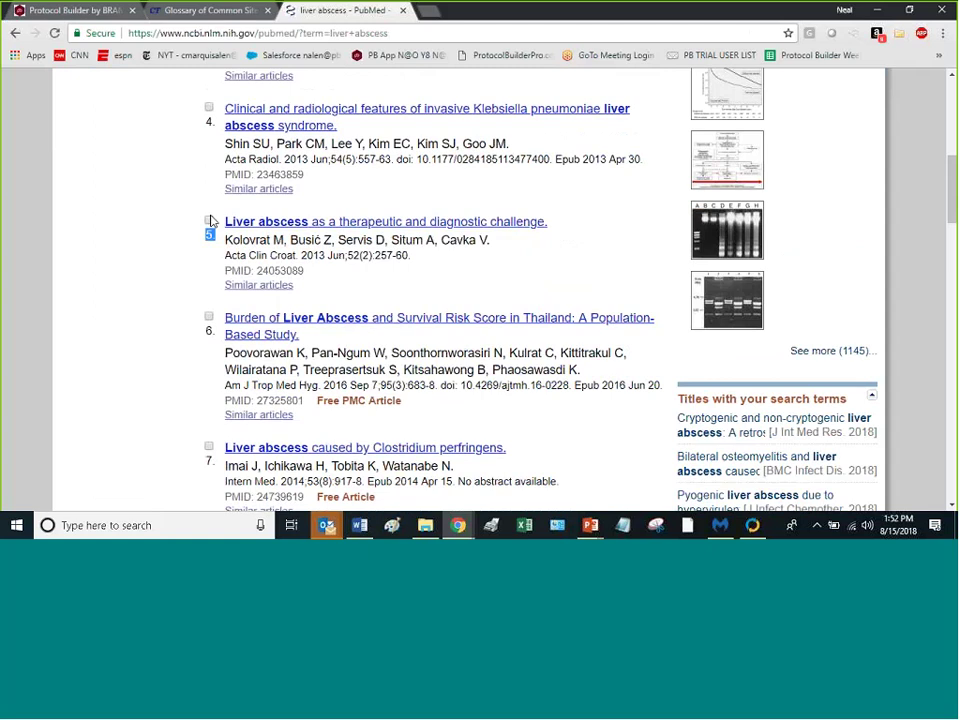
{"action": "left_click", "coordinate": [209, 221]}
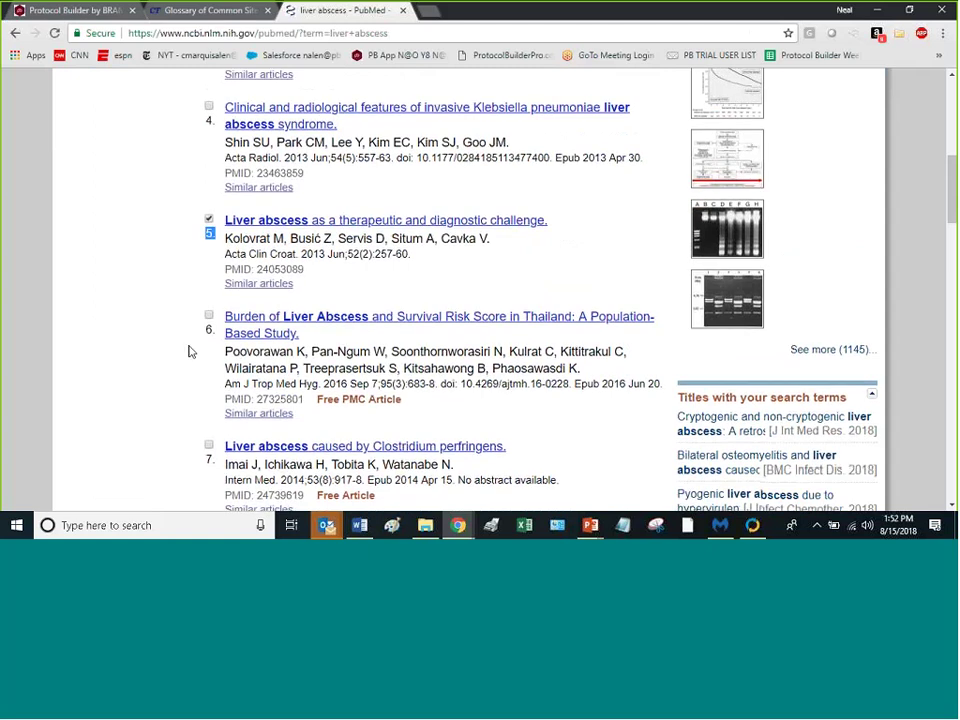
{"action": "scroll", "coordinate": [189, 349], "scroll_direction": "down", "scroll_amount": 5}
{"action": "left_click", "coordinate": [209, 305]}
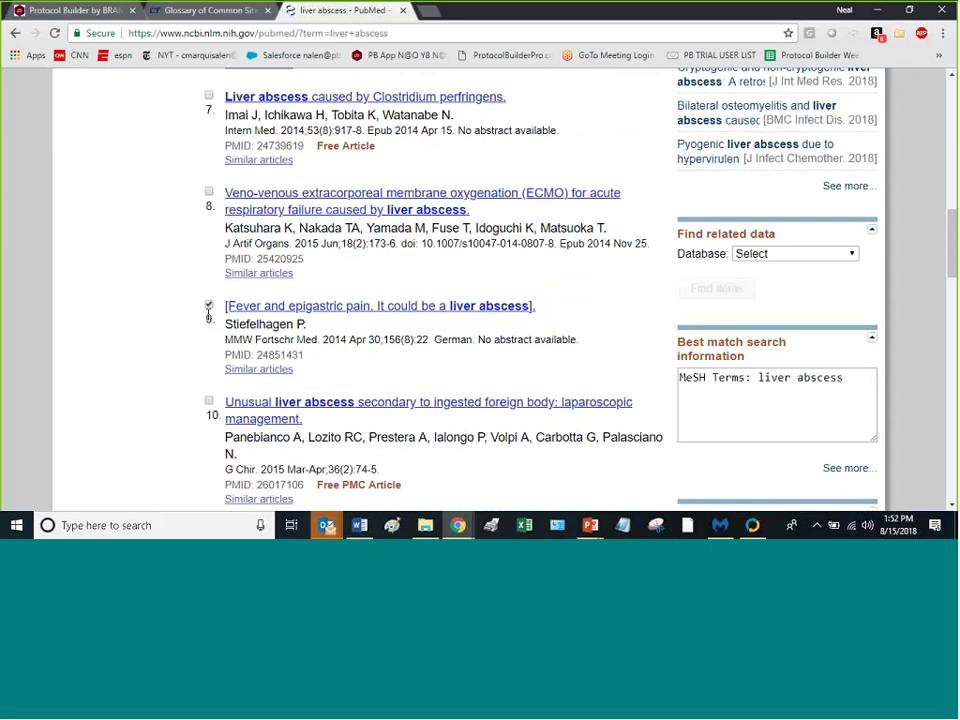
{"action": "scroll", "coordinate": [209, 310], "scroll_direction": "up", "scroll_amount": 10}
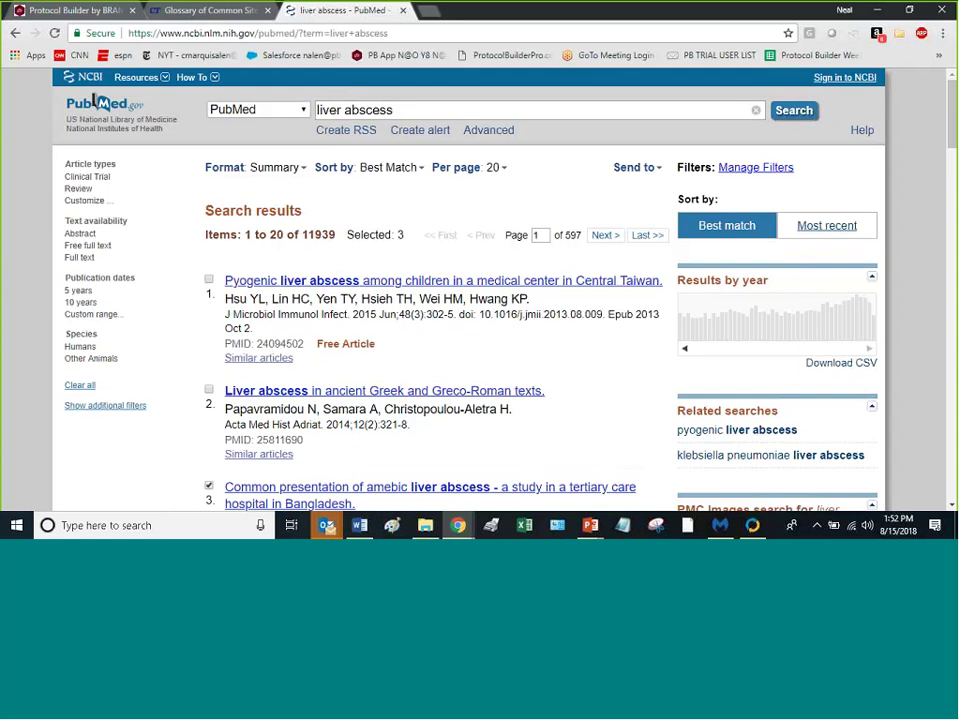
Step: Export the three checked citations to Citation manager, saving the file as 'citations cn 8-15-2018'
{"action": "left_click", "coordinate": [645, 171]}
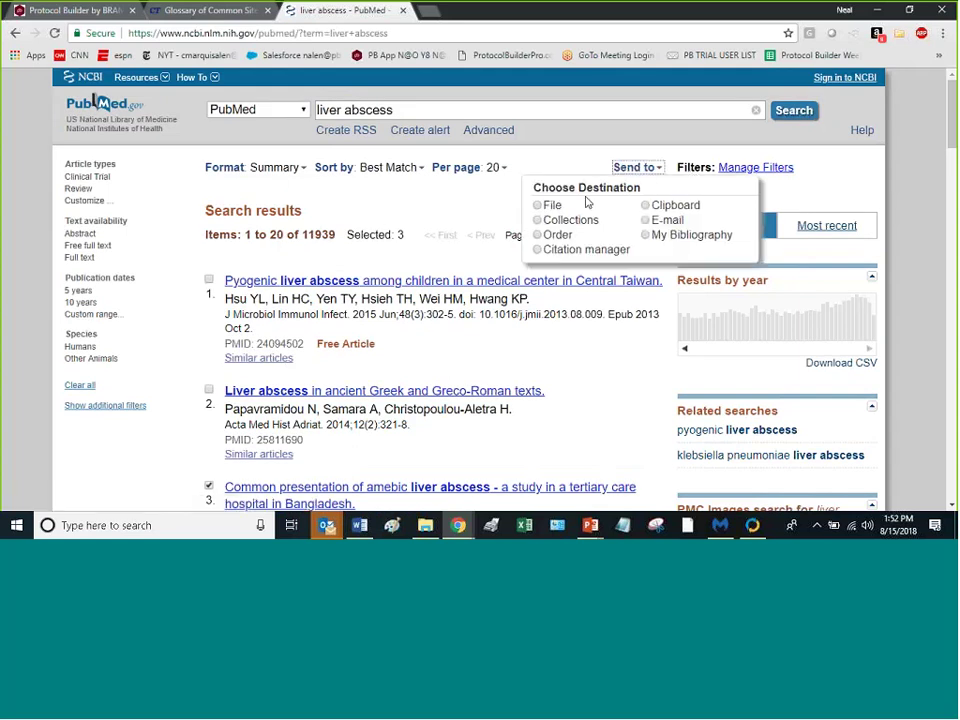
{"action": "left_click", "coordinate": [538, 250]}
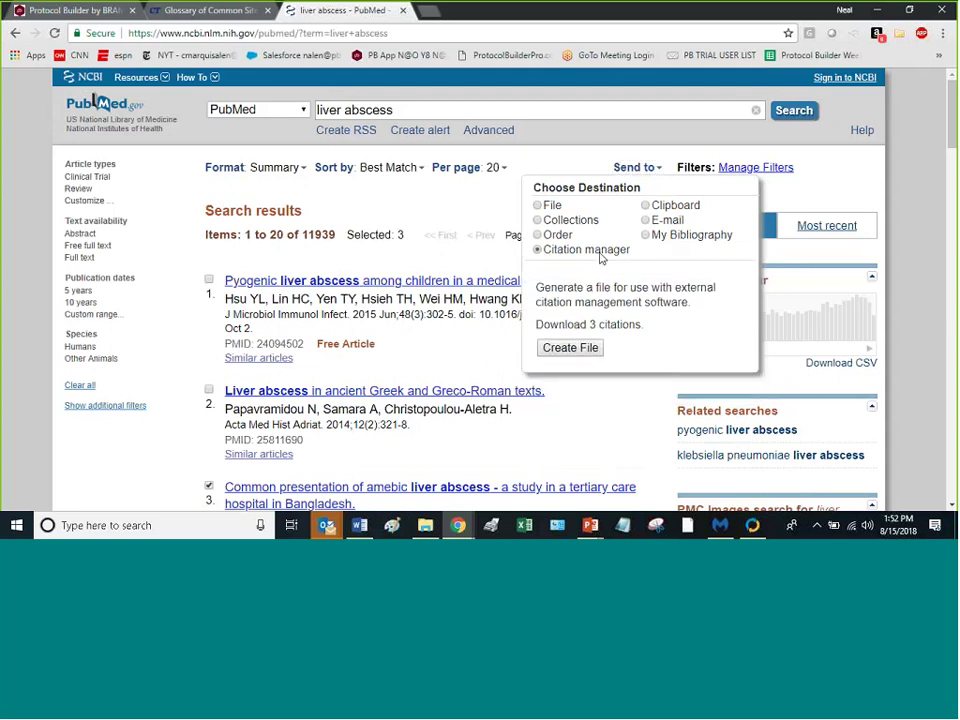
{"action": "left_click", "coordinate": [580, 349]}
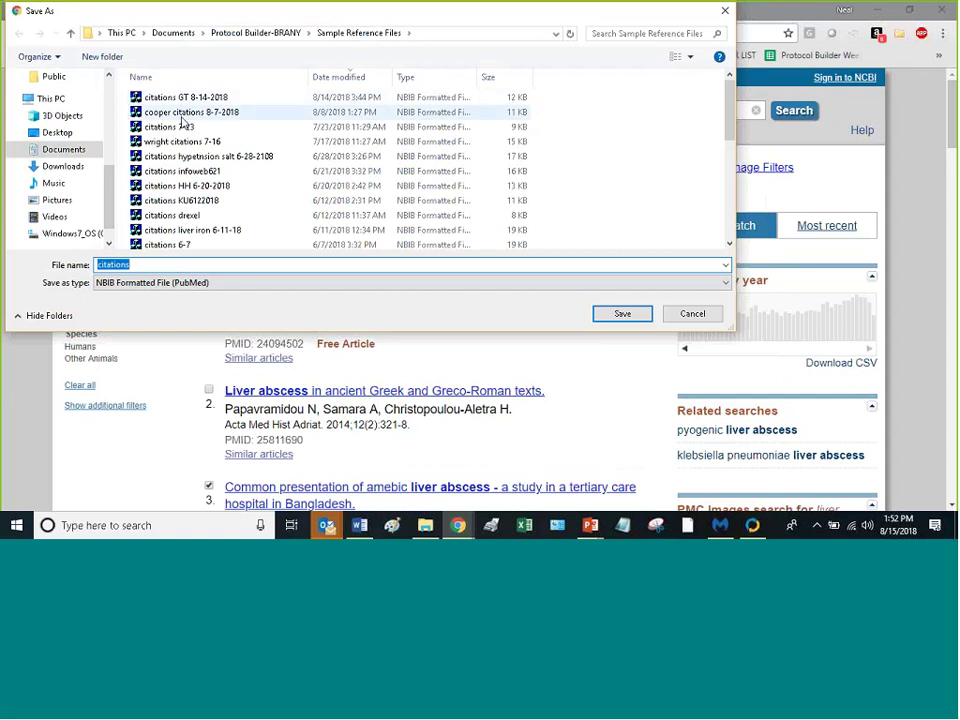
{"action": "left_click", "coordinate": [154, 263]}
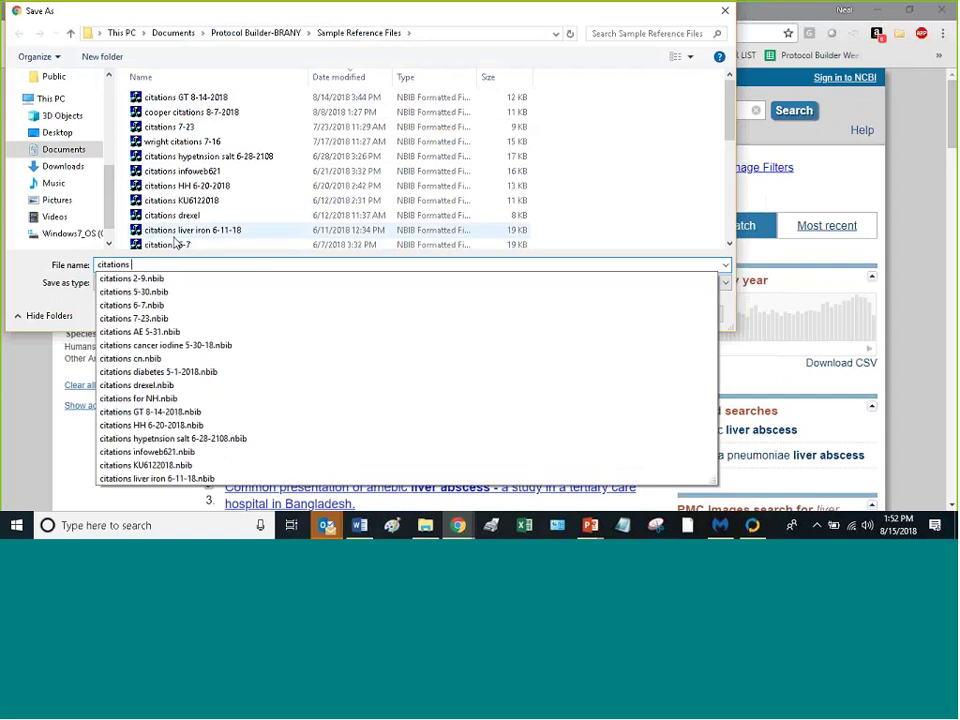
{"action": "type", "text": "cn"}
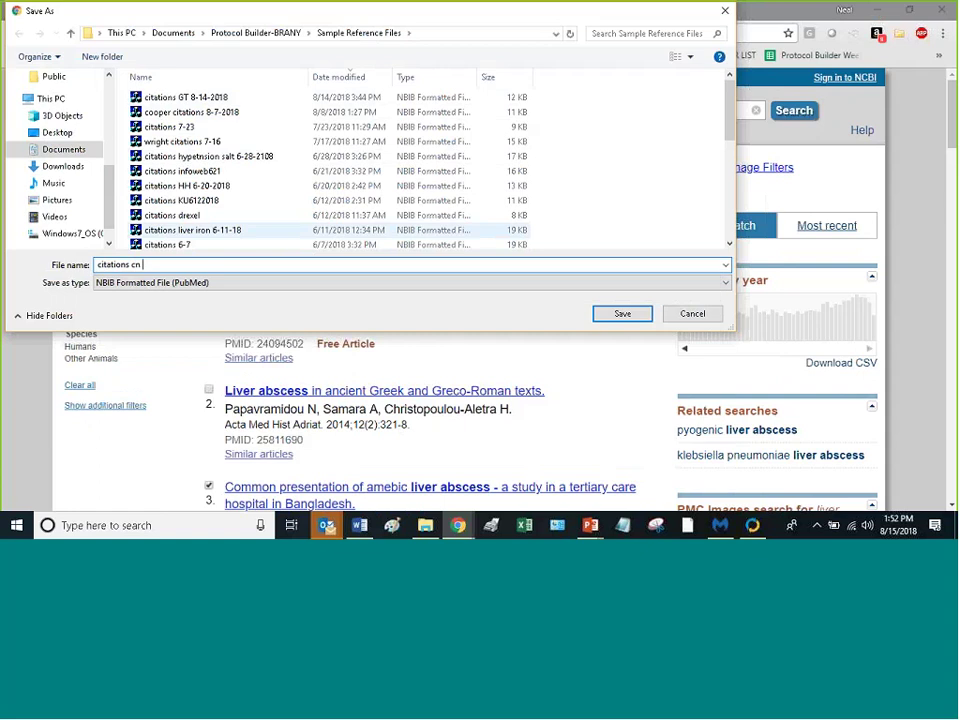
{"action": "type", "text": " 8-15-2018"}
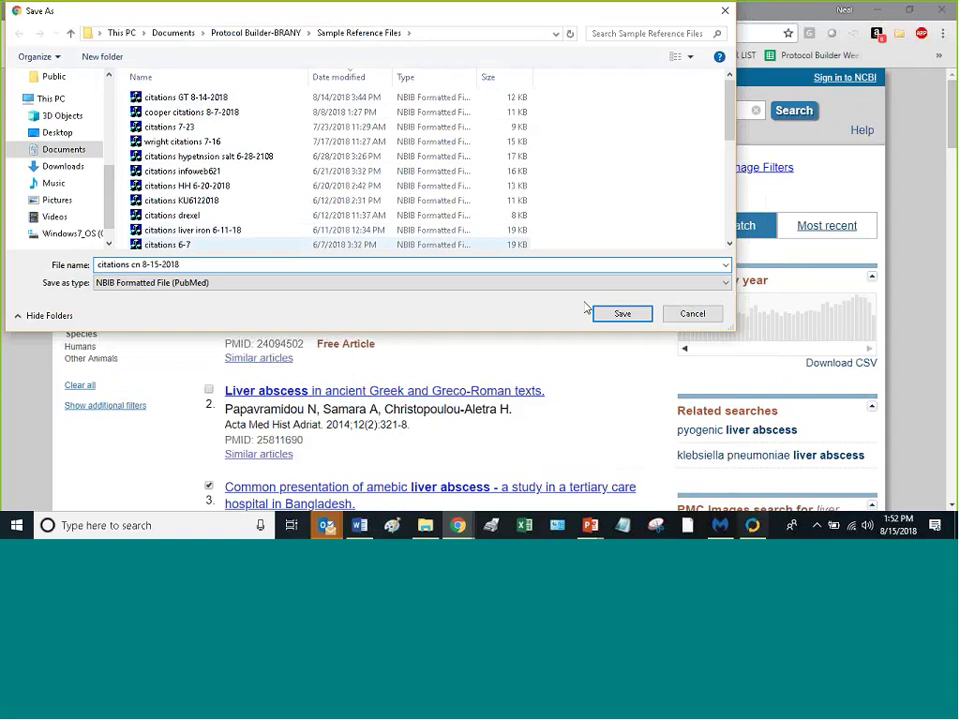
{"action": "left_click", "coordinate": [618, 313]}
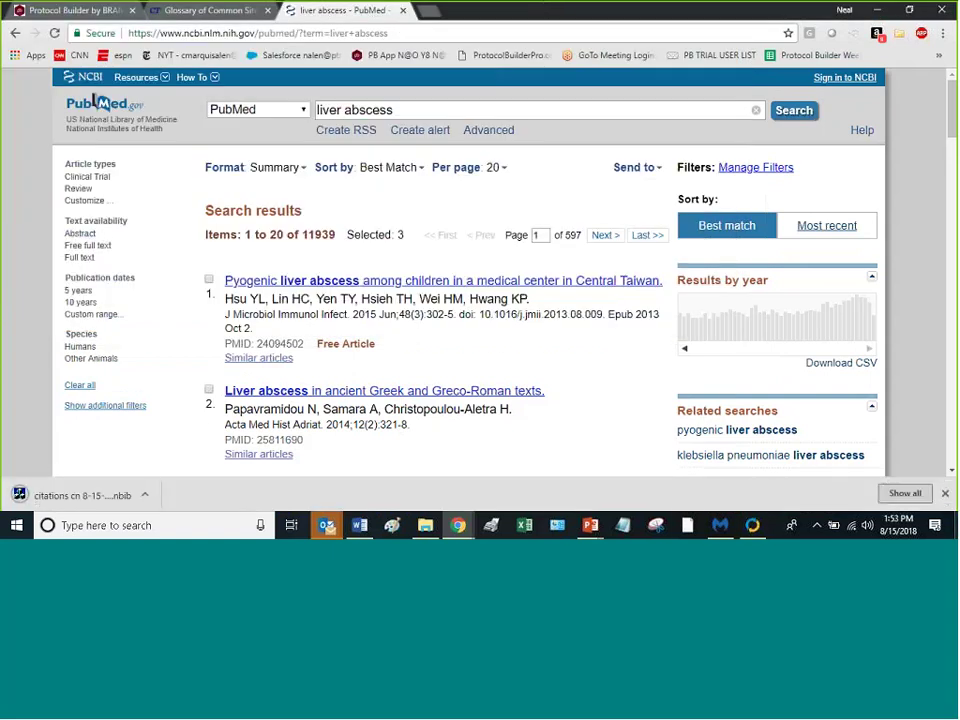
Step: Back in Protocol Builder, open the profile's Reference Library on its References page
{"action": "left_click", "coordinate": [97, 15]}
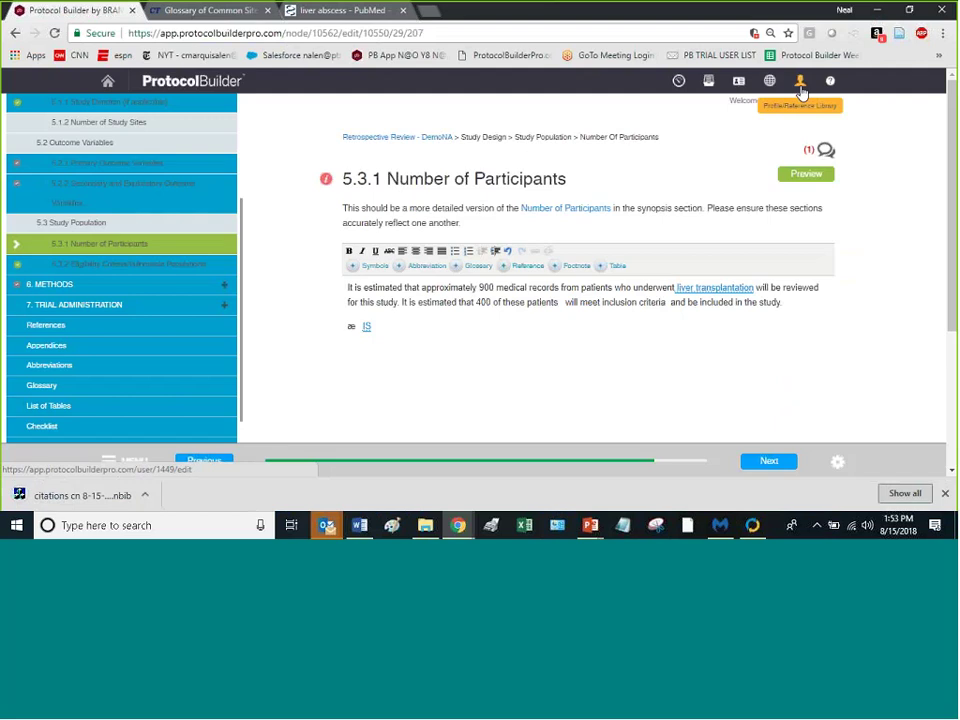
{"action": "left_click", "coordinate": [800, 88]}
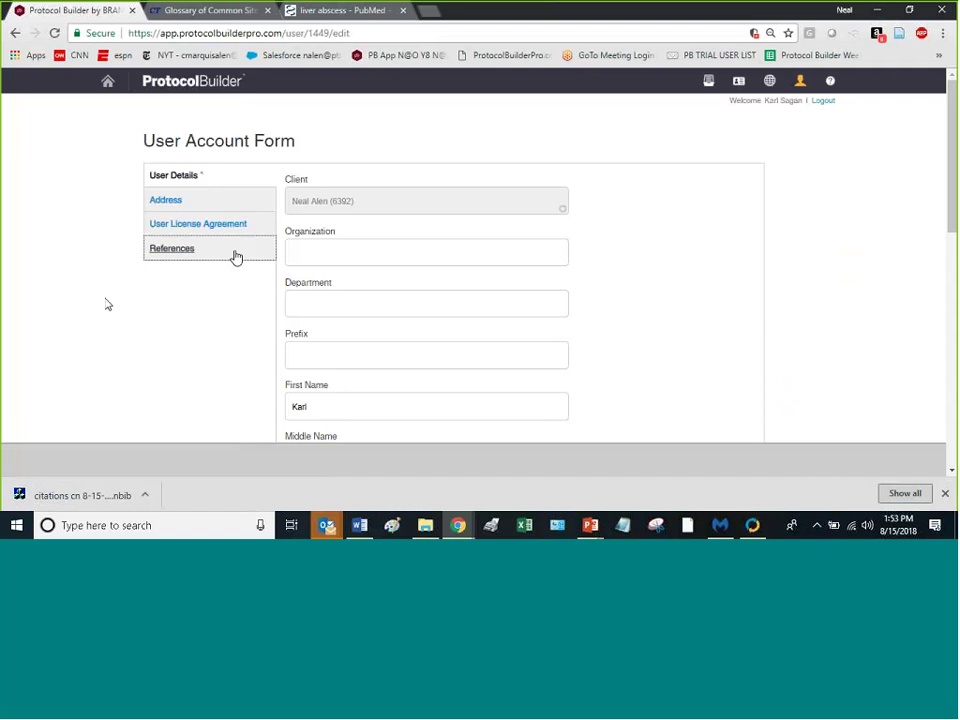
{"action": "left_click", "coordinate": [172, 255]}
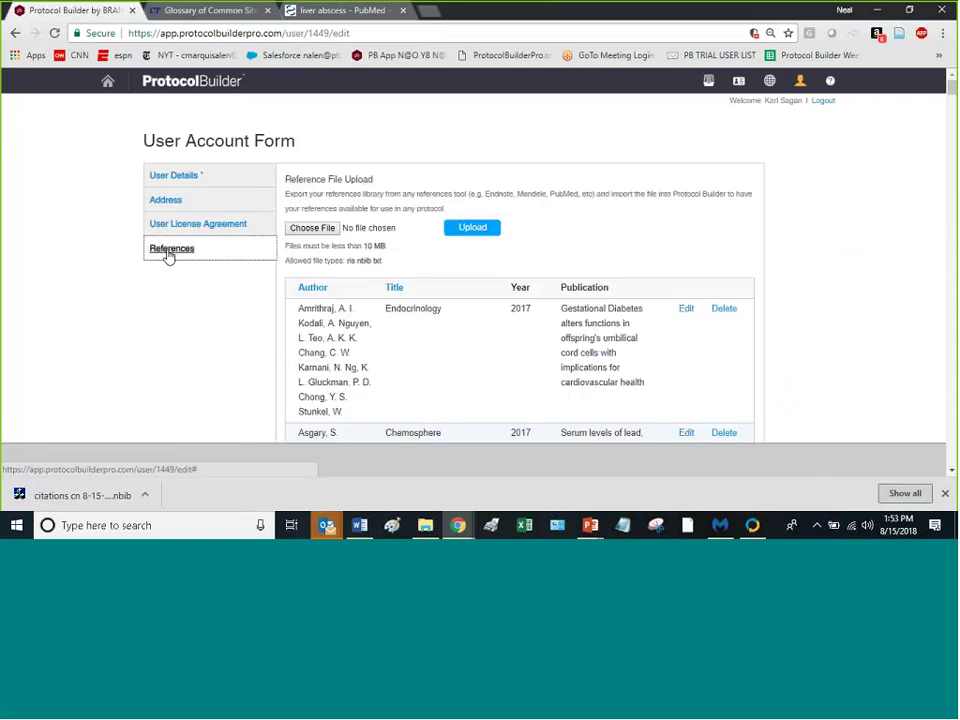
Step: Upload citations cn 8-15-2018.nbib from the Sample Reference Files folder into the account references
{"action": "left_click", "coordinate": [313, 228]}
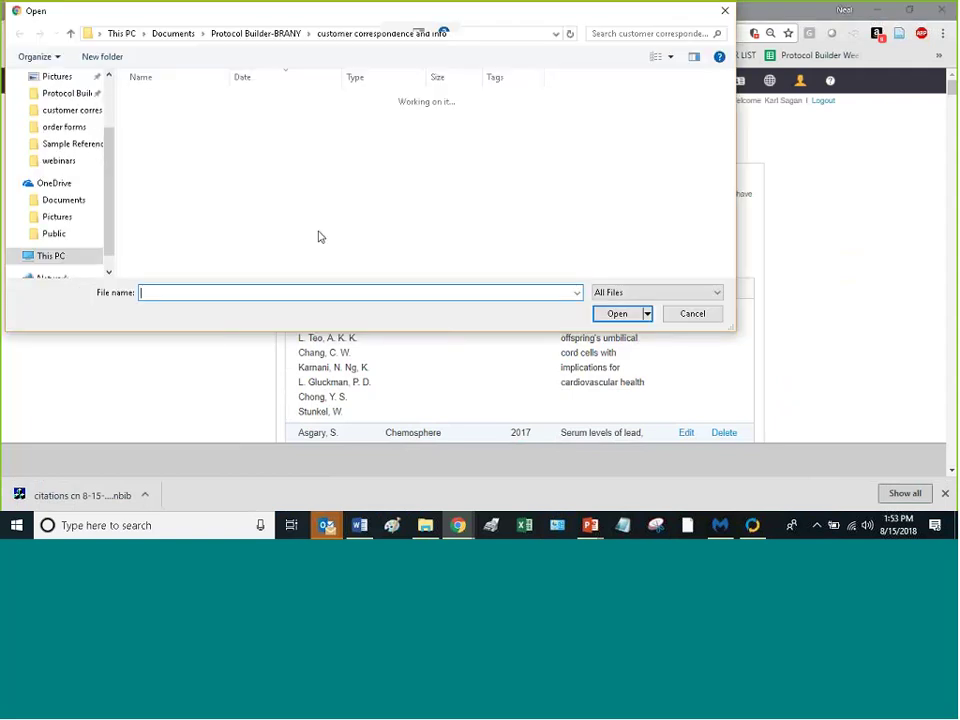
{"action": "left_click", "coordinate": [253, 33]}
{"action": "scroll", "coordinate": [240, 170], "scroll_direction": "down", "scroll_amount": 4}
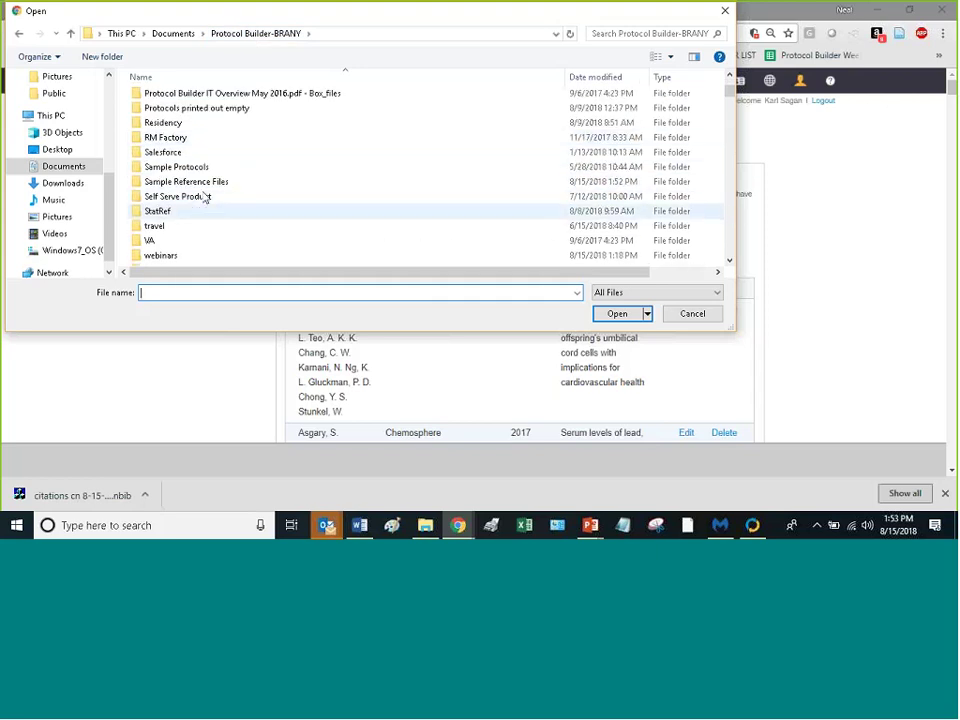
{"action": "left_click", "coordinate": [204, 182]}
{"action": "left_click", "coordinate": [195, 182]}
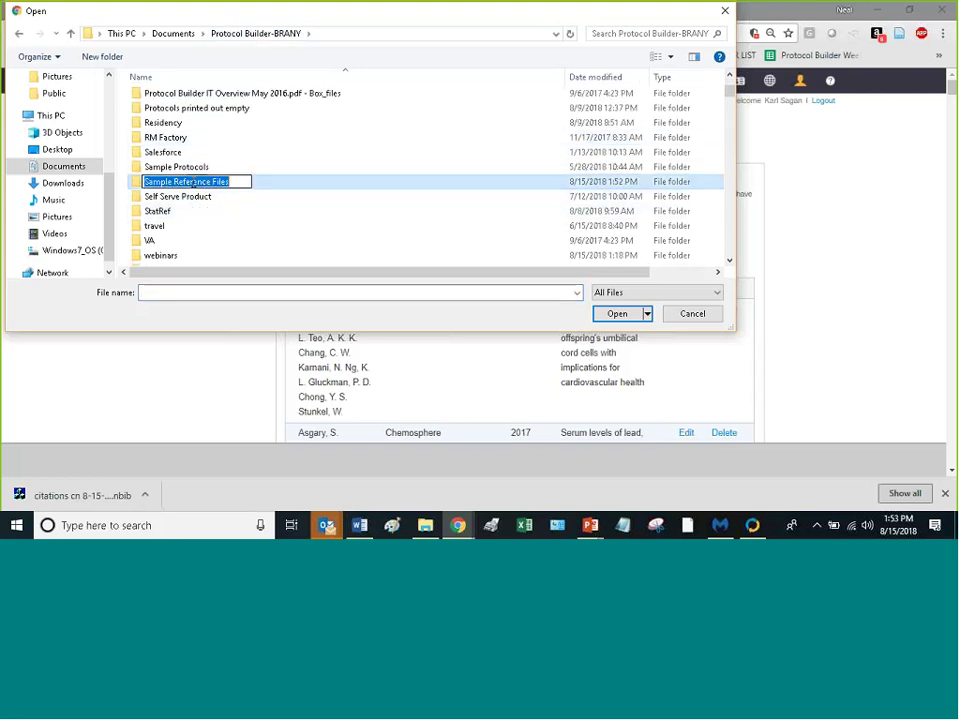
{"action": "double_click", "coordinate": [143, 185]}
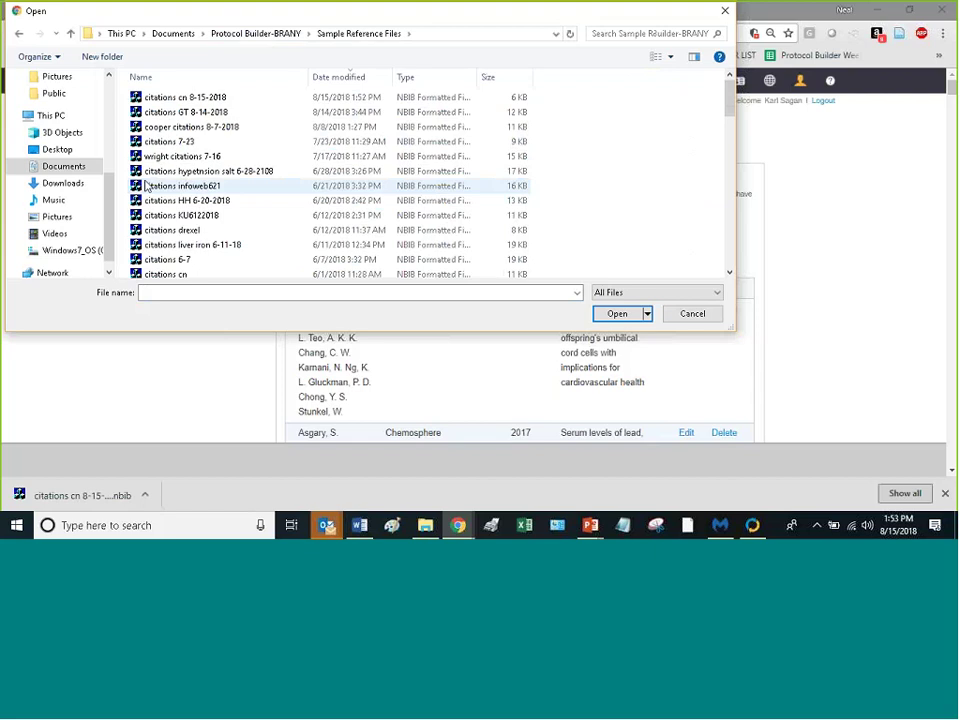
{"action": "double_click", "coordinate": [196, 100]}
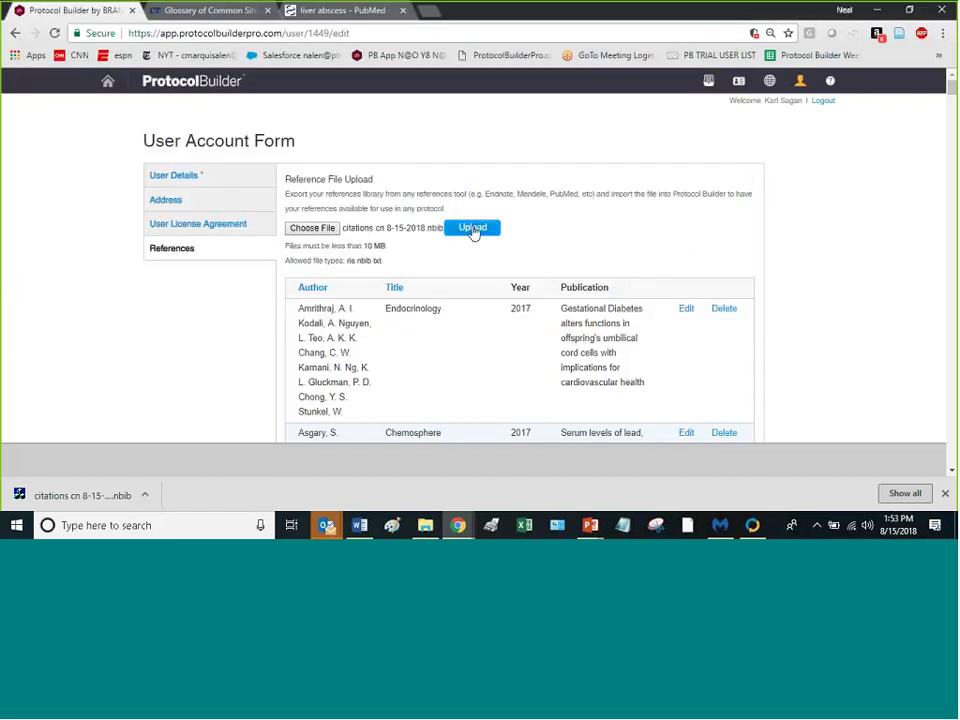
{"action": "left_click", "coordinate": [474, 230]}
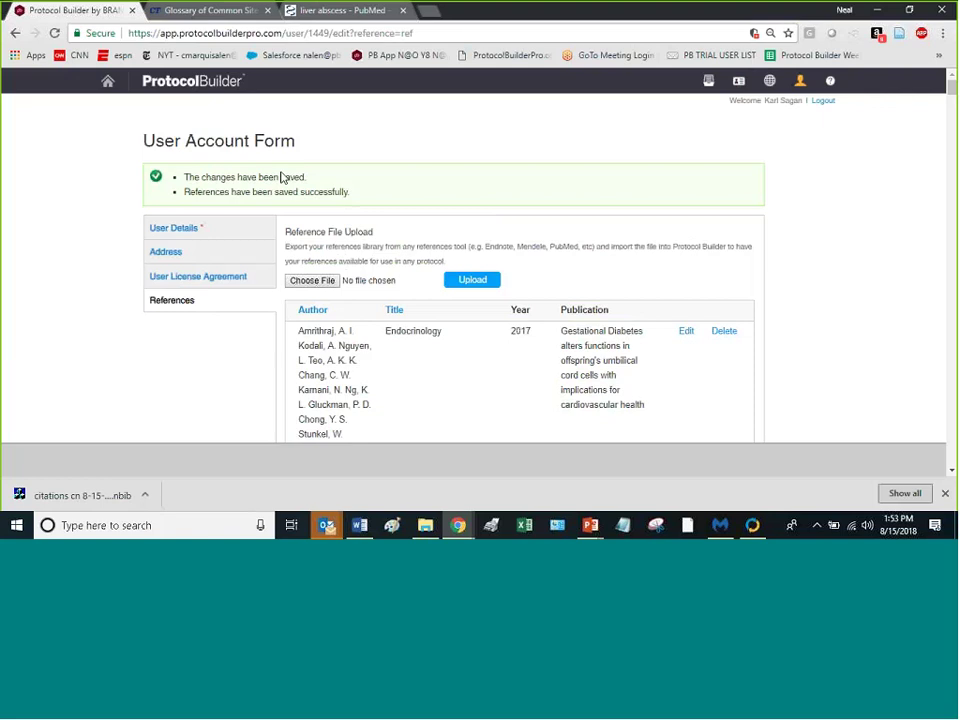
{"action": "scroll", "coordinate": [204, 304], "scroll_direction": "down", "scroll_amount": 5}
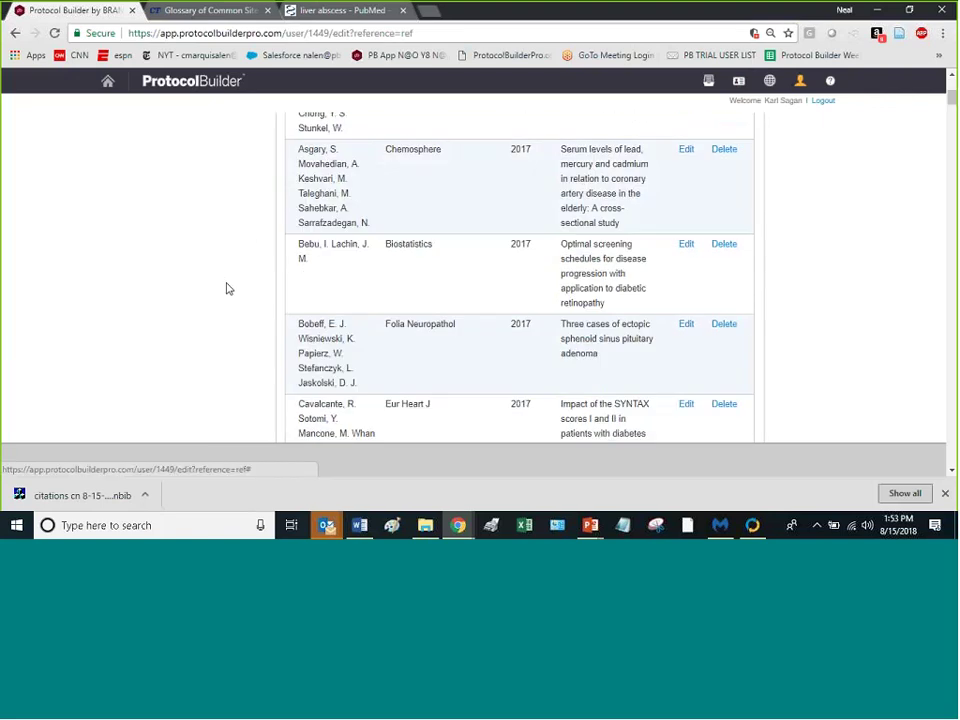
{"action": "scroll", "coordinate": [231, 299], "scroll_direction": "up", "scroll_amount": 5}
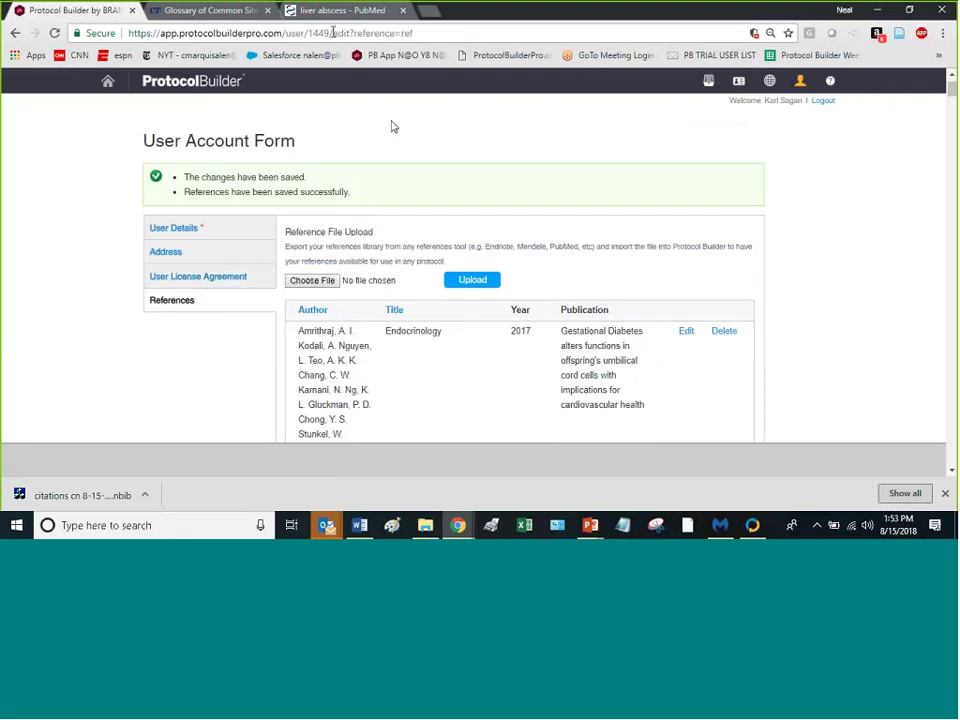
Step: In the 5.3.1 editor, cite the Xiong iodine-125 case report after 'patients', found by searching 'liver'
{"action": "left_click", "coordinate": [15, 34]}
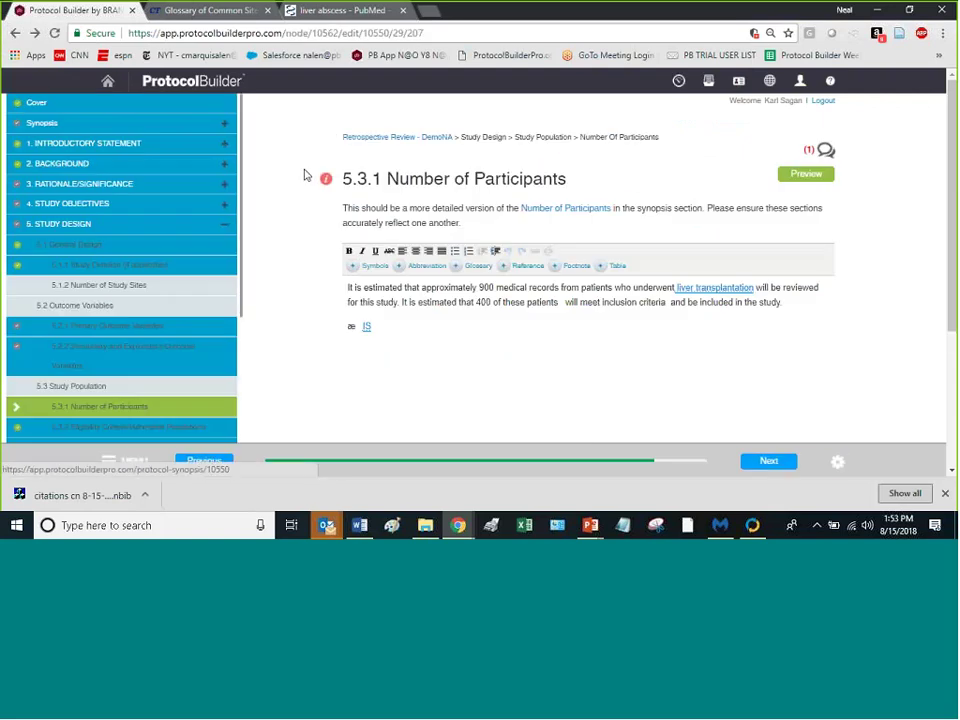
{"action": "left_click", "coordinate": [558, 302]}
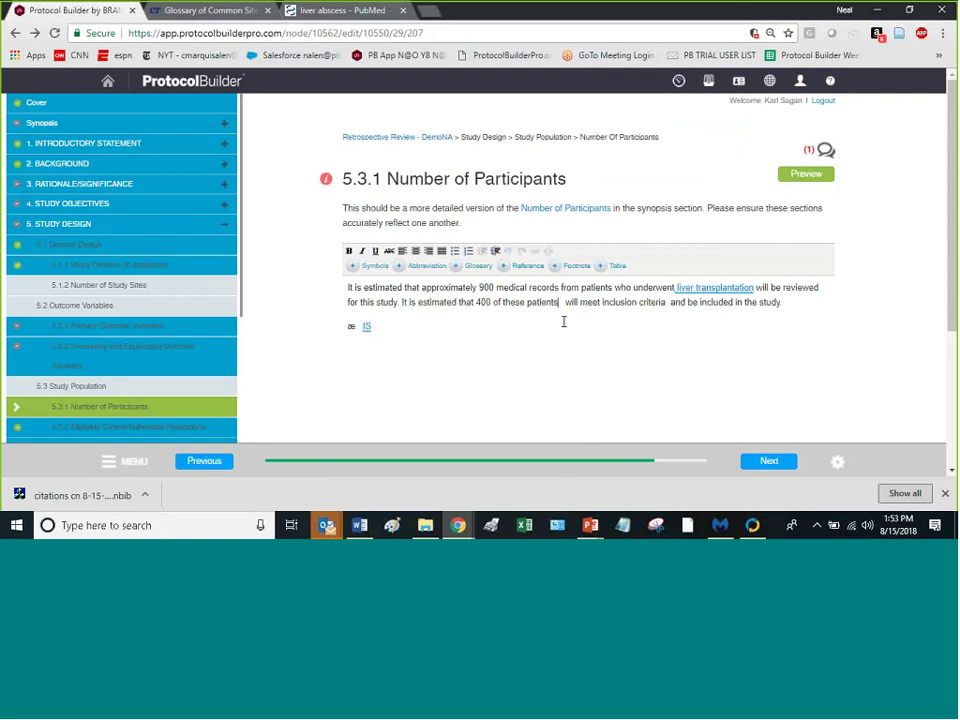
{"action": "left_click", "coordinate": [529, 268]}
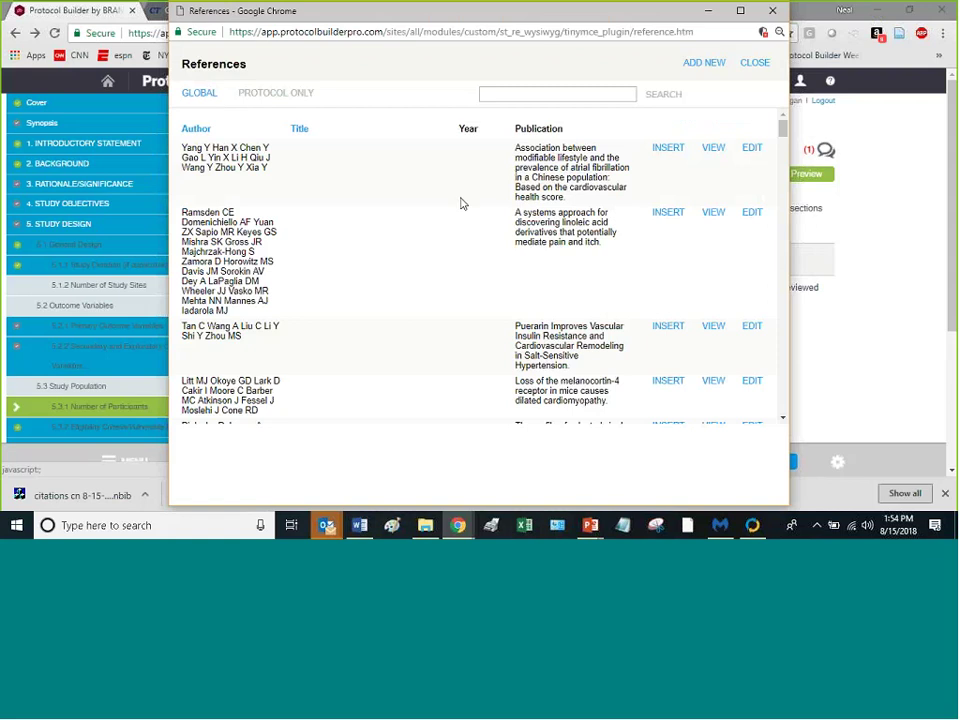
{"action": "left_click", "coordinate": [510, 95]}
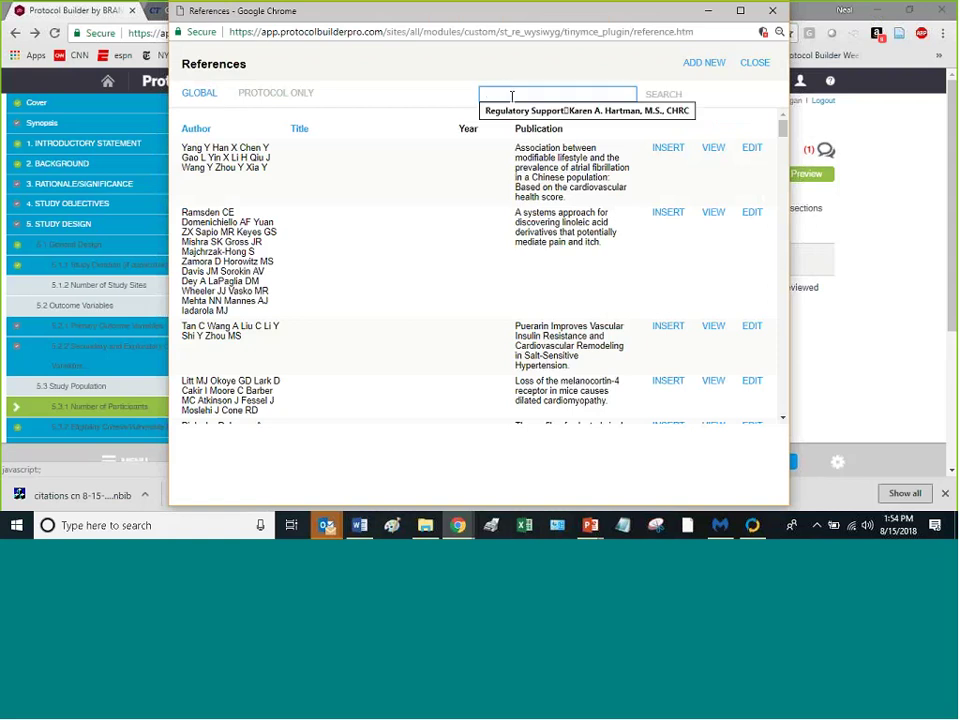
{"action": "type", "text": "l"}
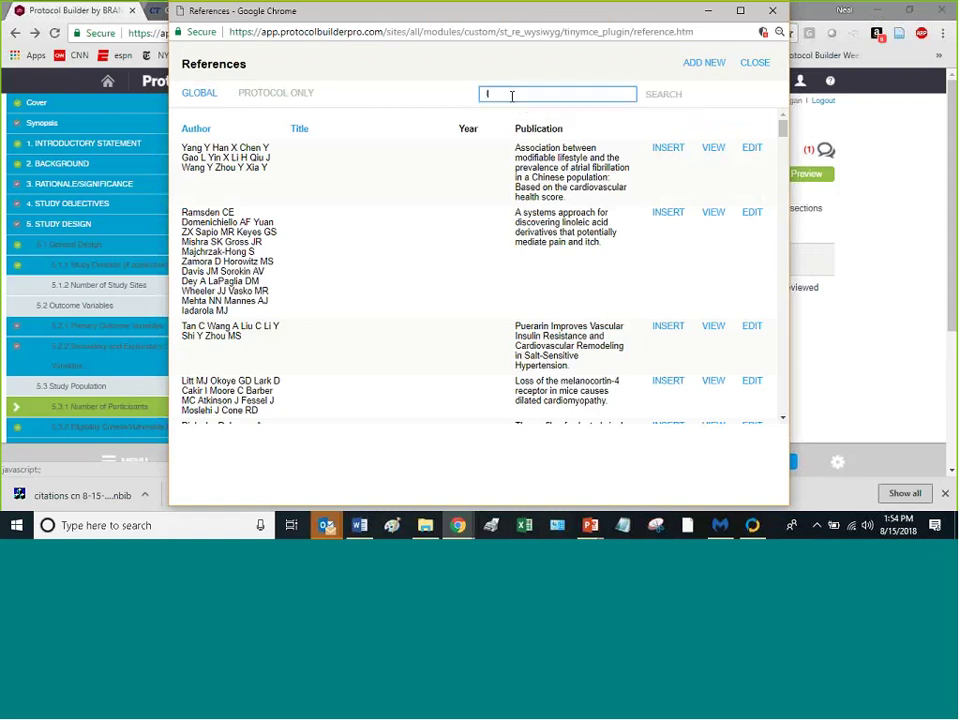
{"action": "type", "text": "iver"}
{"action": "key", "text": "Return"}
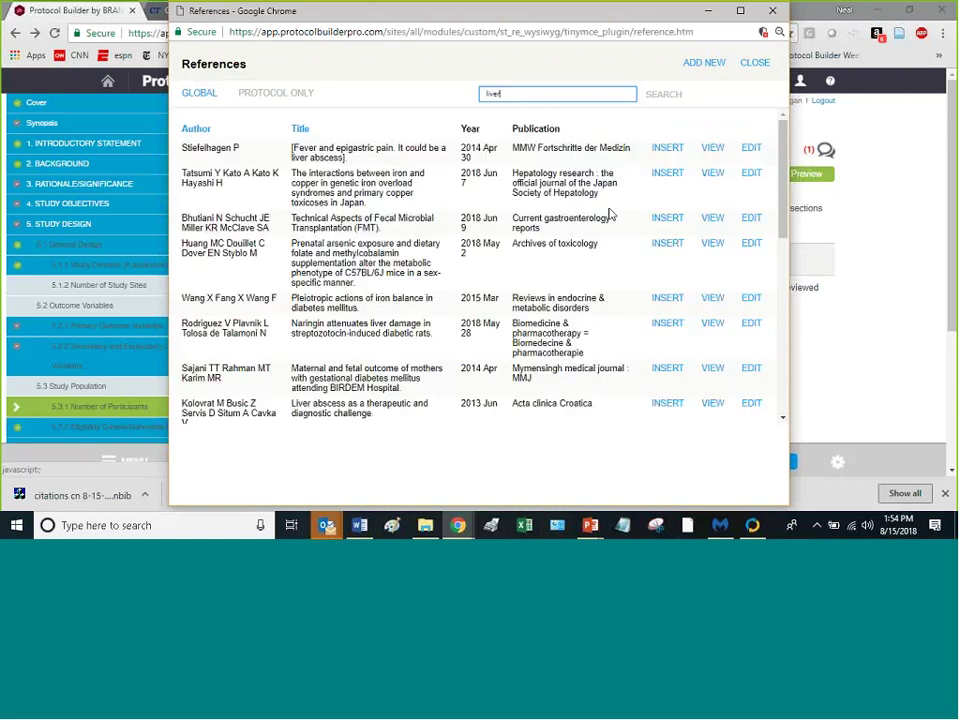
{"action": "scroll", "coordinate": [614, 220], "scroll_direction": "down", "scroll_amount": 3}
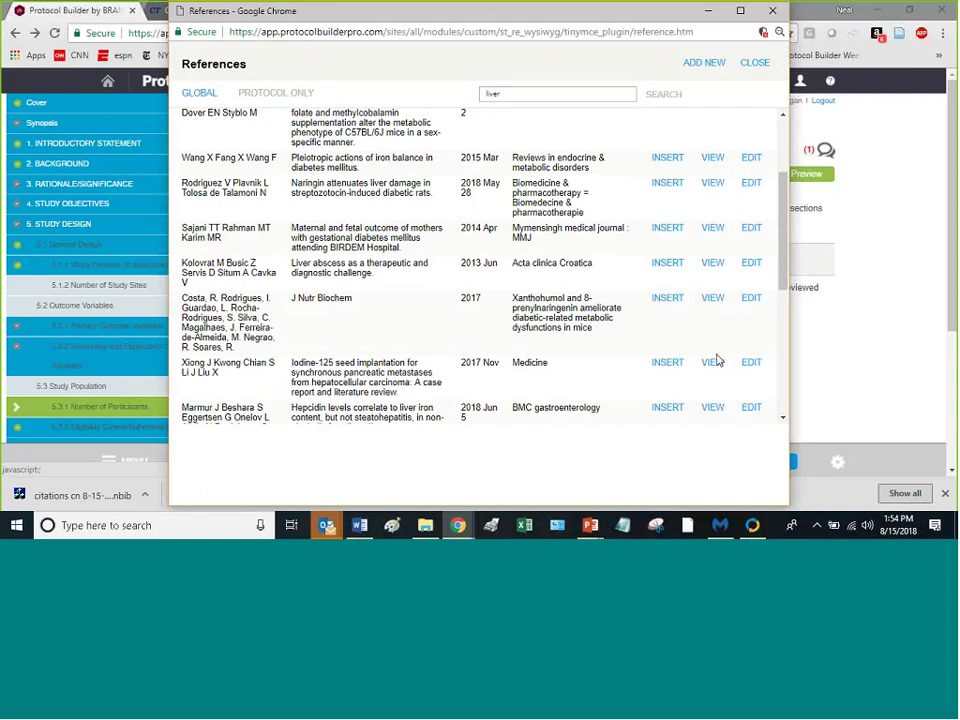
{"action": "mouse_move", "coordinate": [714, 366]}
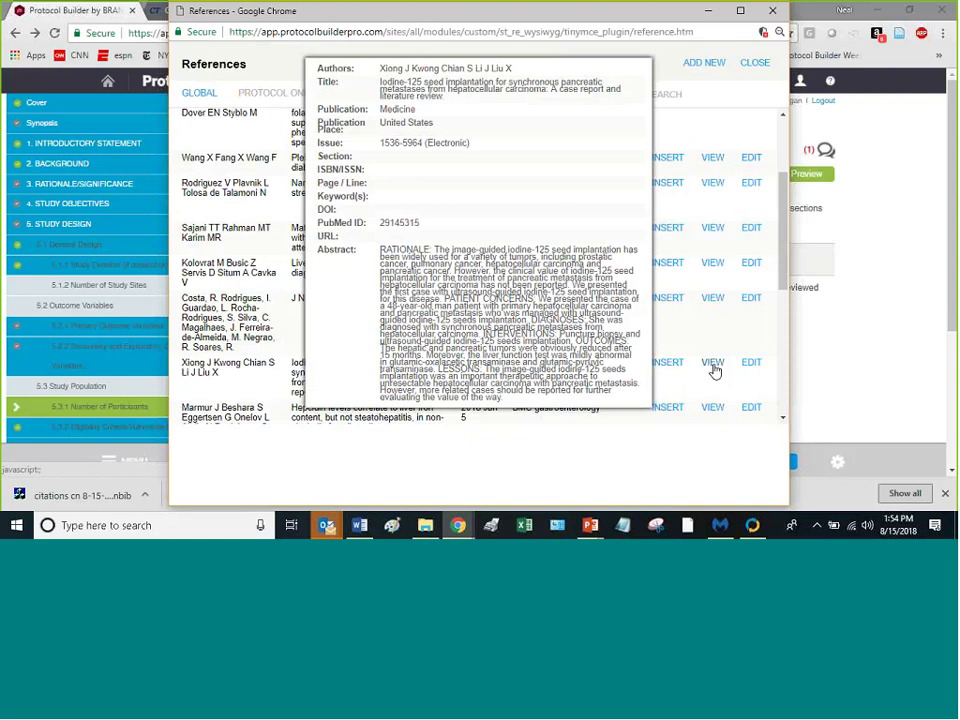
{"action": "left_click", "coordinate": [670, 367]}
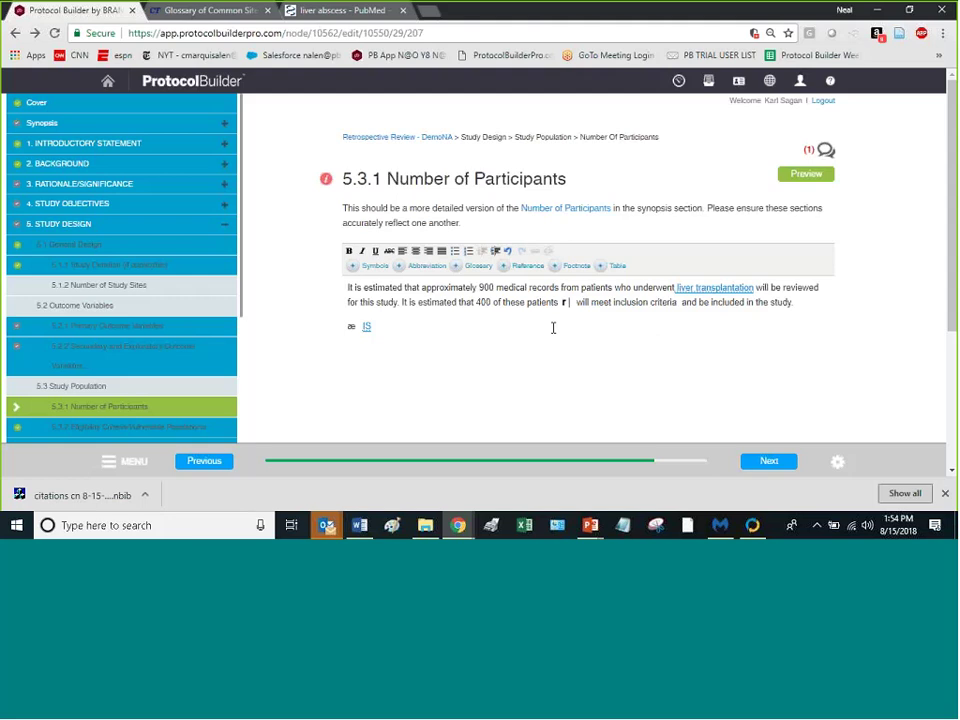
{"action": "left_click", "coordinate": [527, 266]}
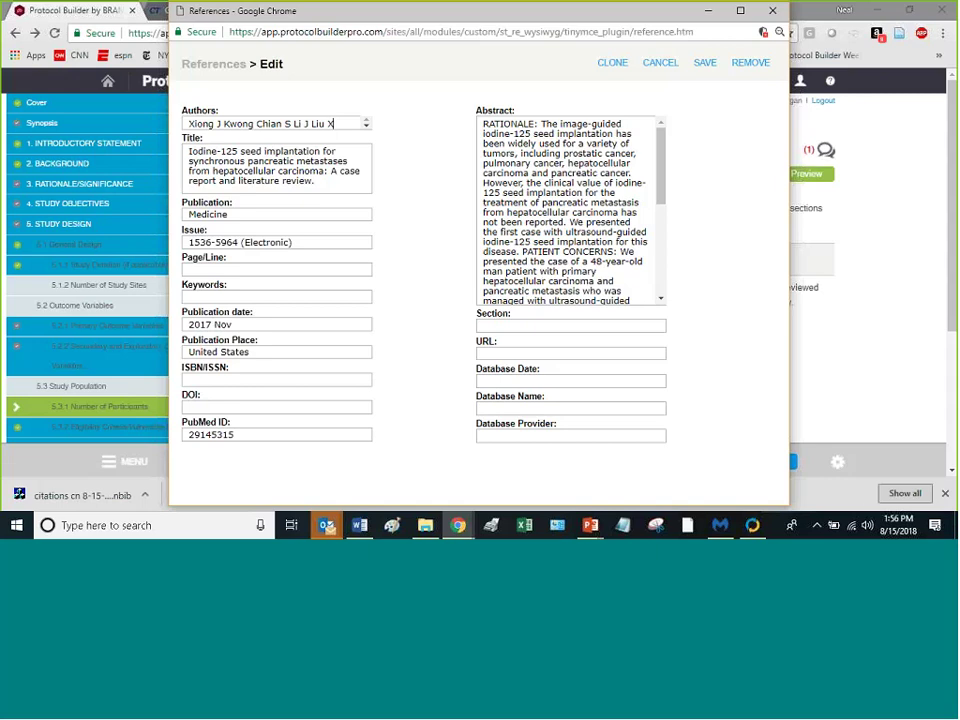
{"action": "key", "text": "Return"}
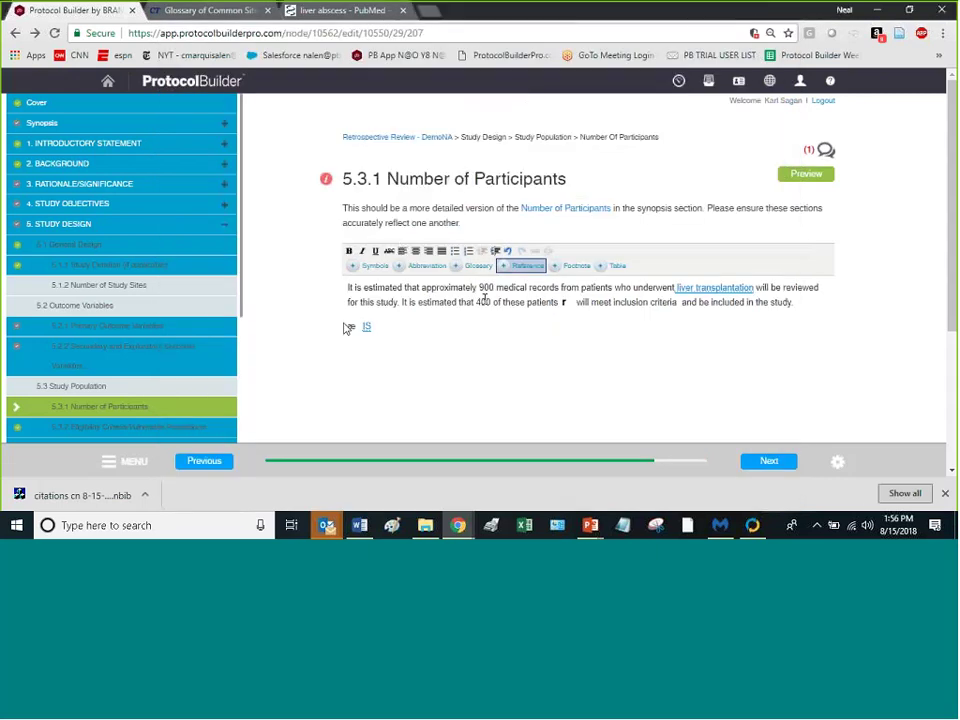
Step: Insert the uploaded item 'A JPEG picture' into the section text, dismissing an accidental footnote window
{"action": "left_click", "coordinate": [577, 266]}
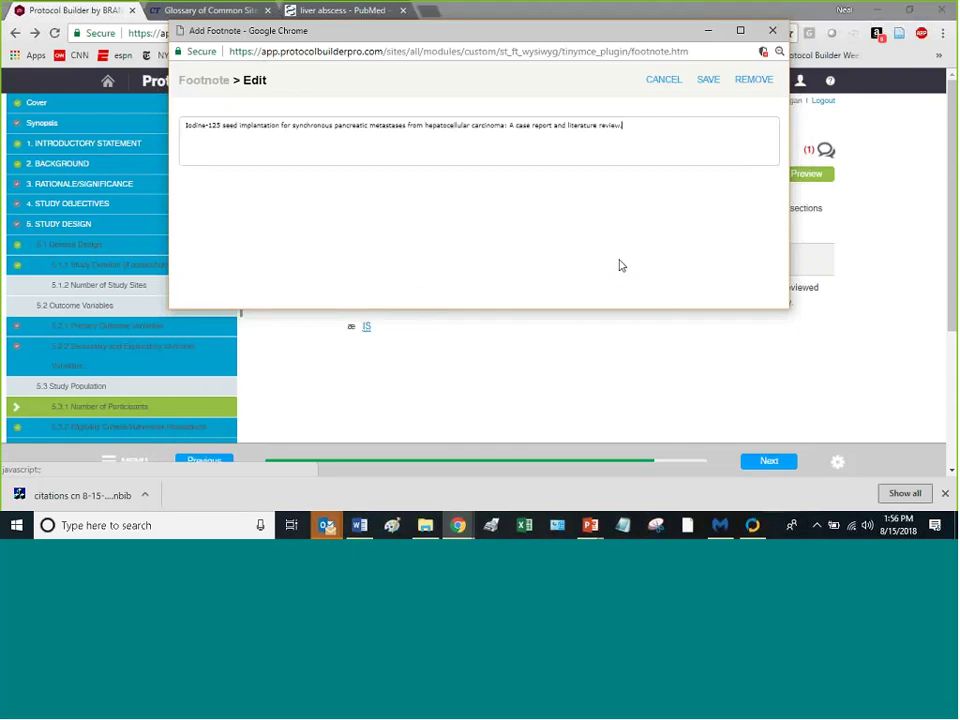
{"action": "left_click", "coordinate": [772, 30]}
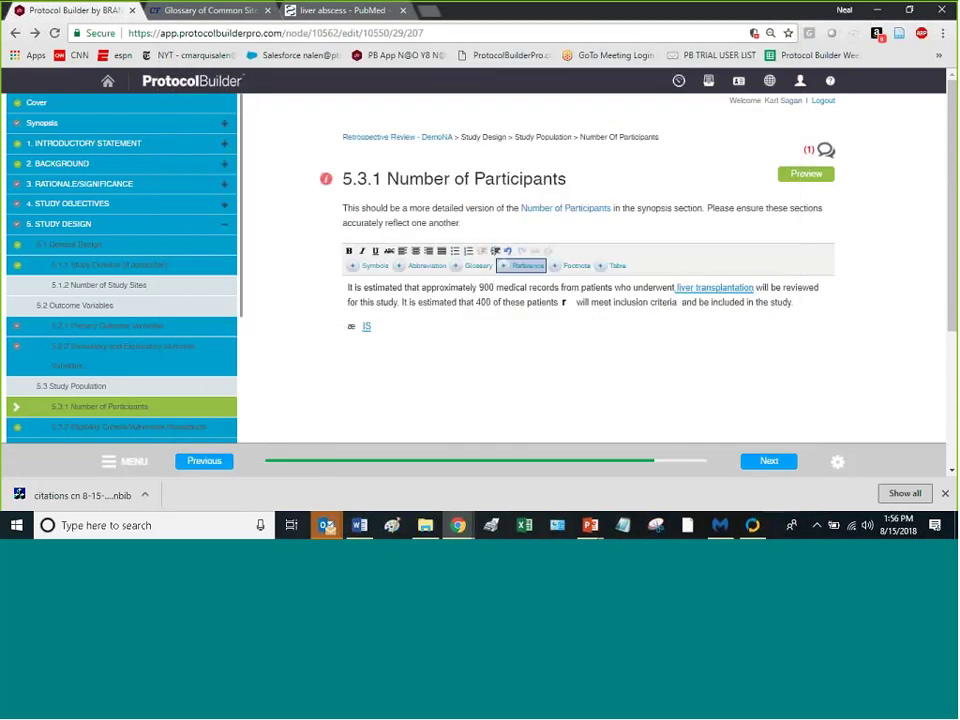
{"action": "left_click", "coordinate": [617, 266]}
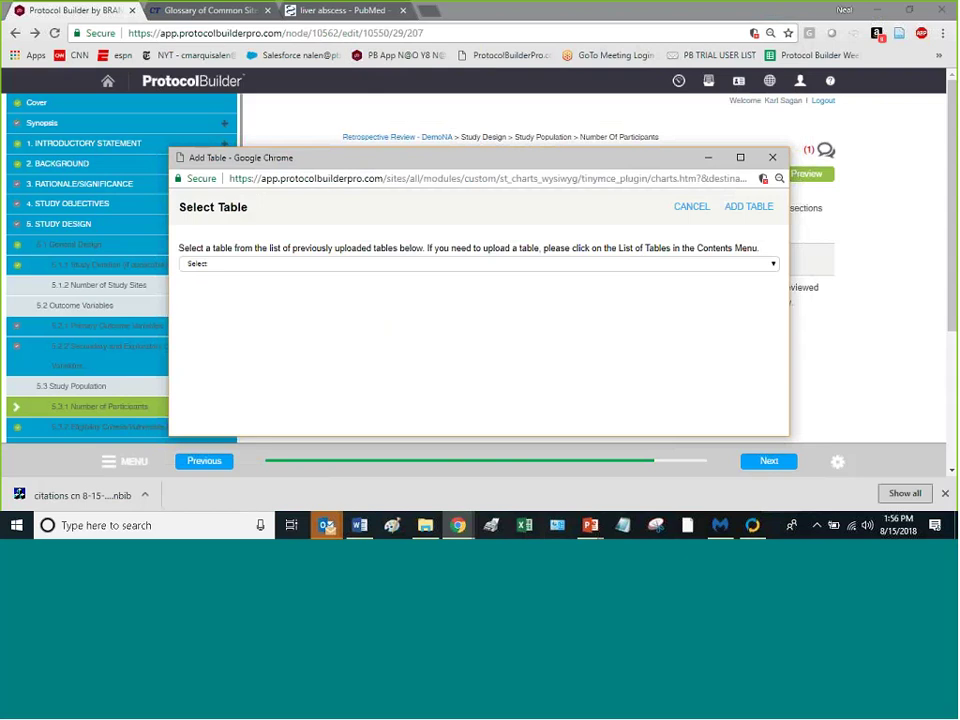
{"action": "left_click", "coordinate": [718, 263]}
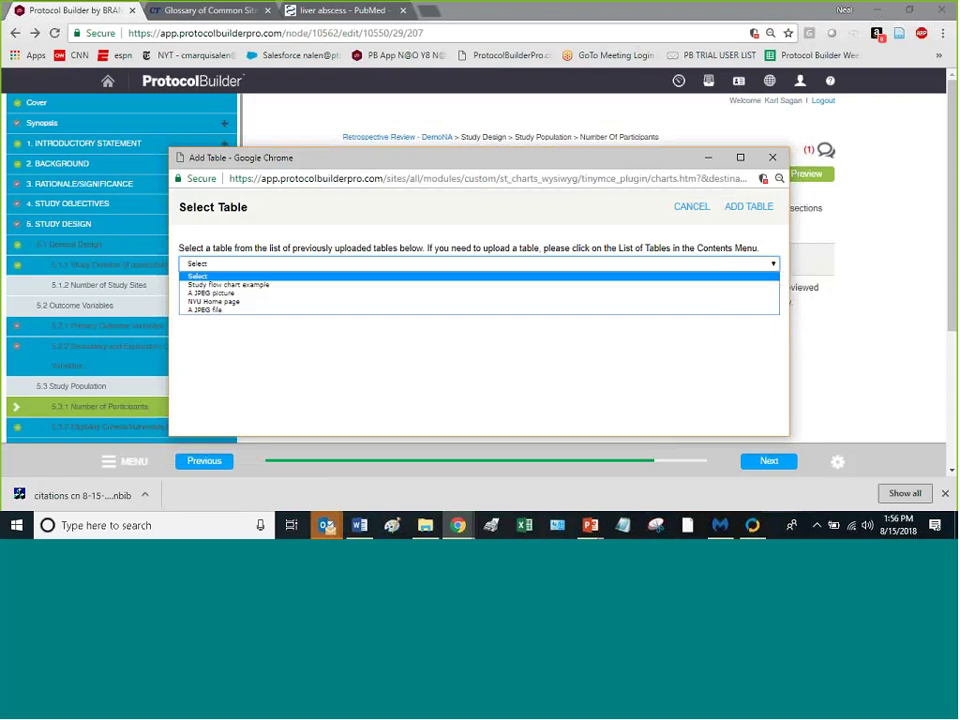
{"action": "key", "text": "Down"}
{"action": "key", "text": "Down"}
{"action": "key", "text": "Down"}
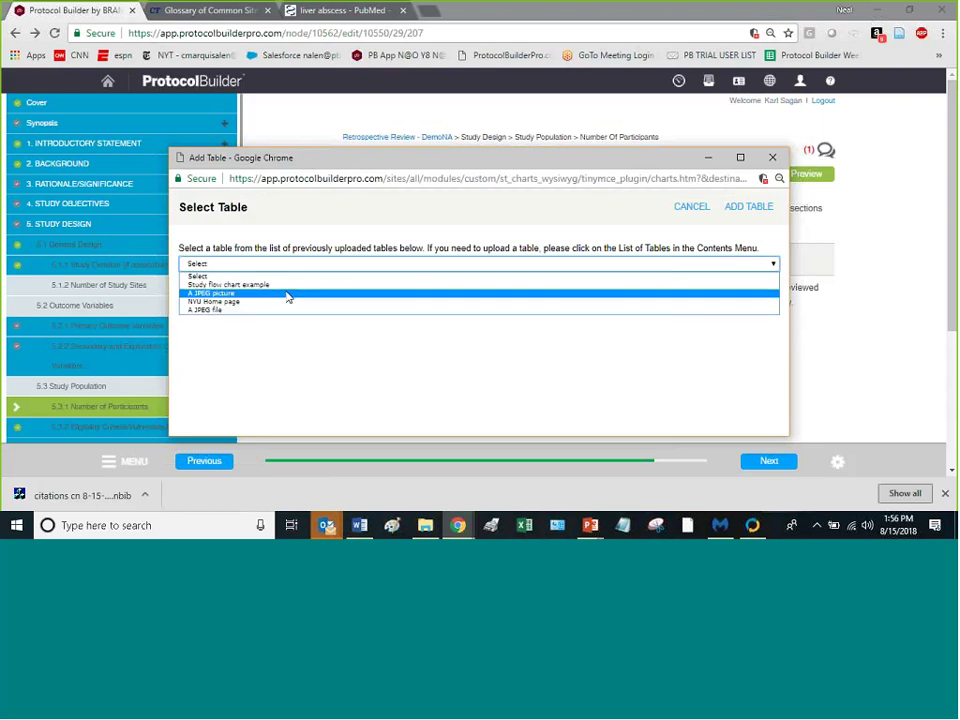
{"action": "left_click", "coordinate": [265, 292]}
{"action": "left_click", "coordinate": [749, 206]}
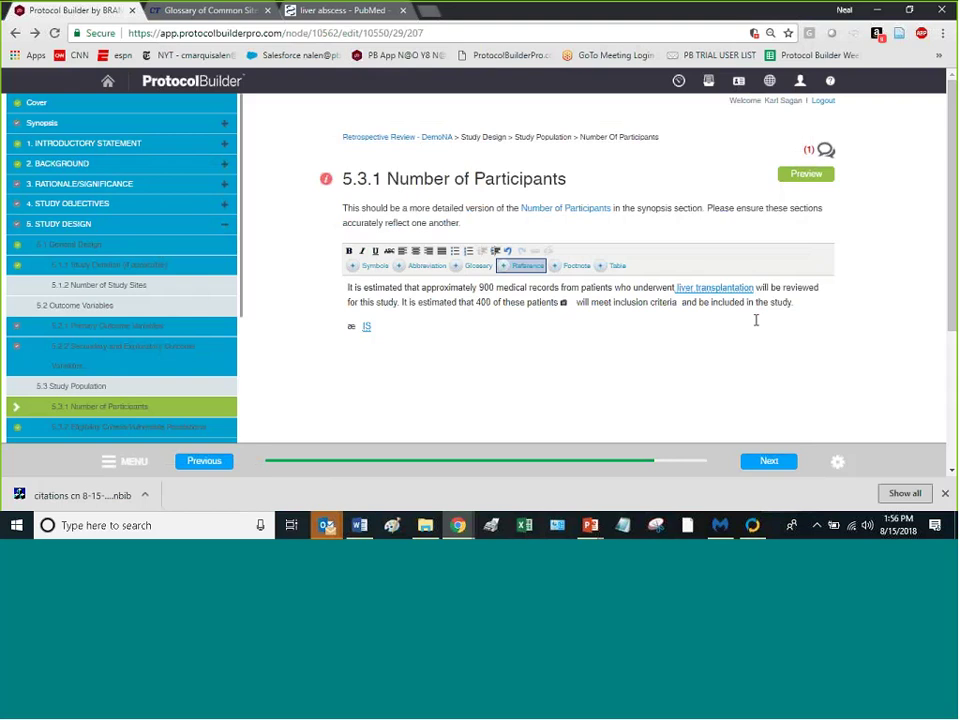
{"action": "scroll", "coordinate": [602, 351], "scroll_direction": "down", "scroll_amount": 3}
{"action": "scroll", "coordinate": [602, 360], "scroll_direction": "up", "scroll_amount": 3}
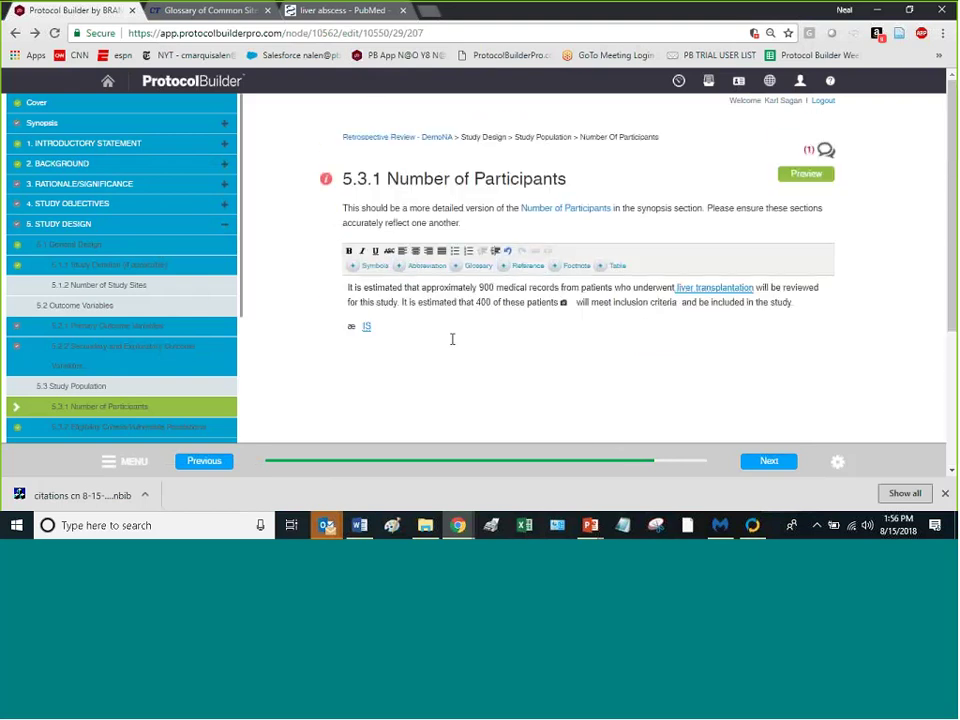
Step: Insert 'A JPEG picture' again on a new empty line below the æ IS line
{"action": "left_click", "coordinate": [456, 372]}
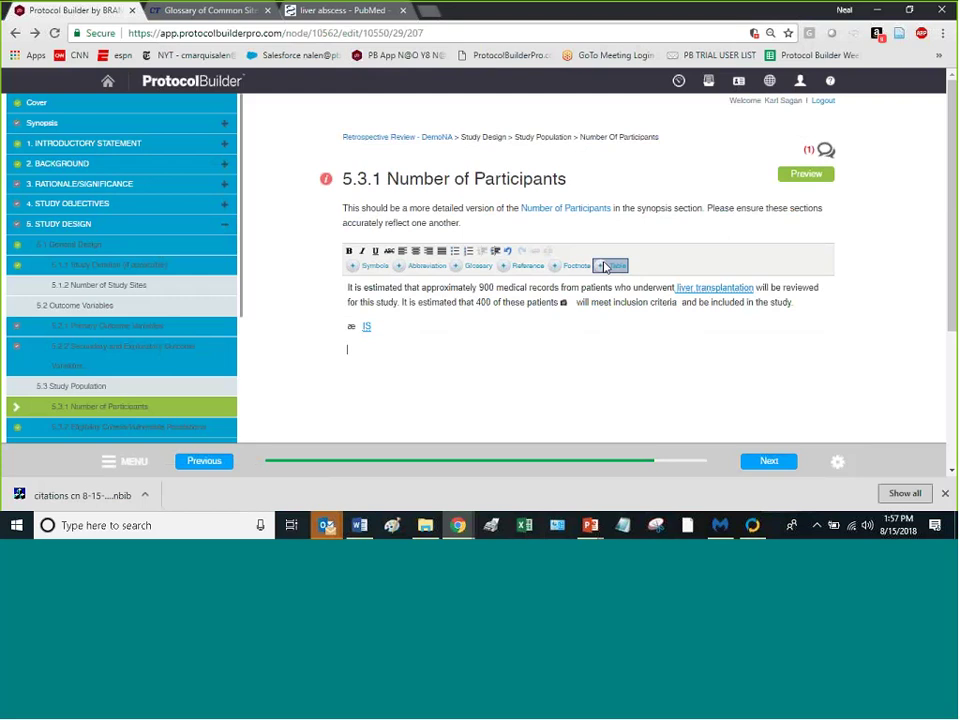
{"action": "left_click", "coordinate": [606, 266]}
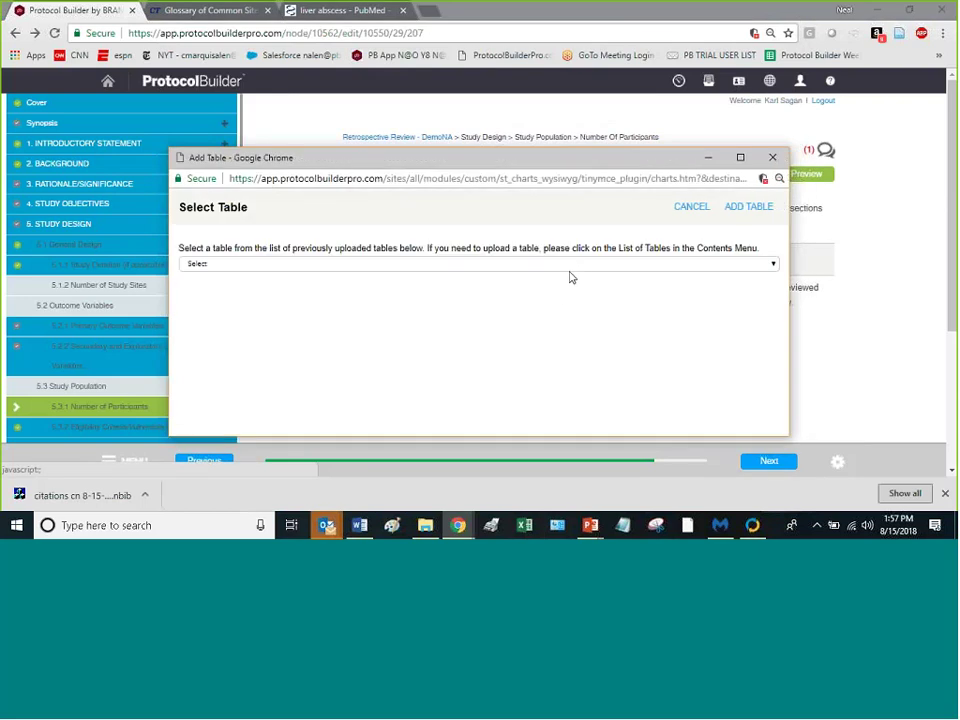
{"action": "left_click", "coordinate": [567, 265]}
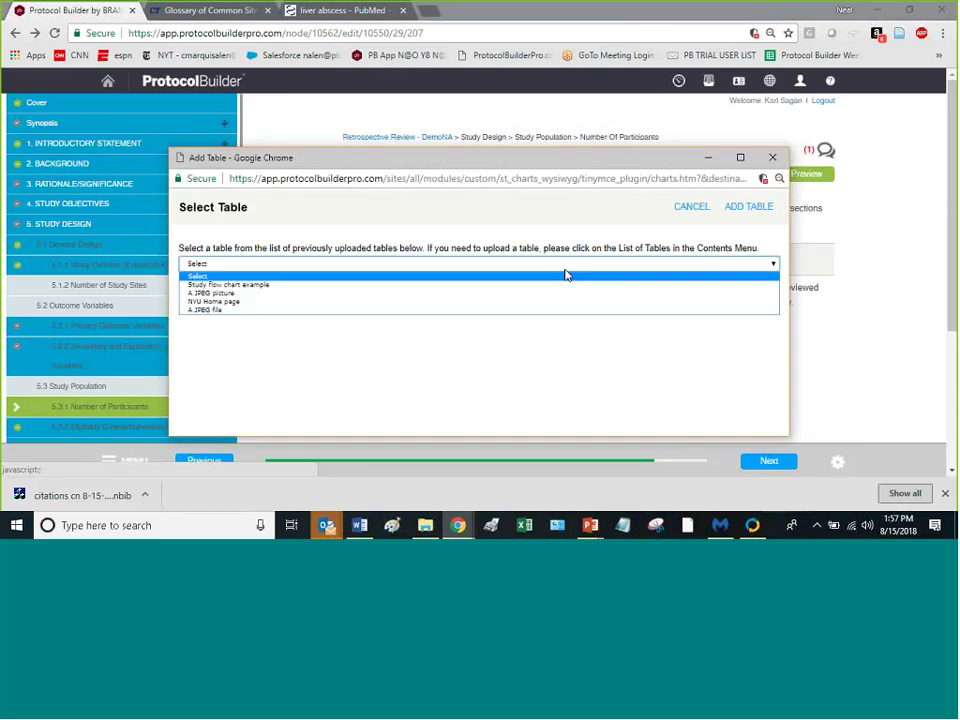
{"action": "left_click", "coordinate": [510, 294]}
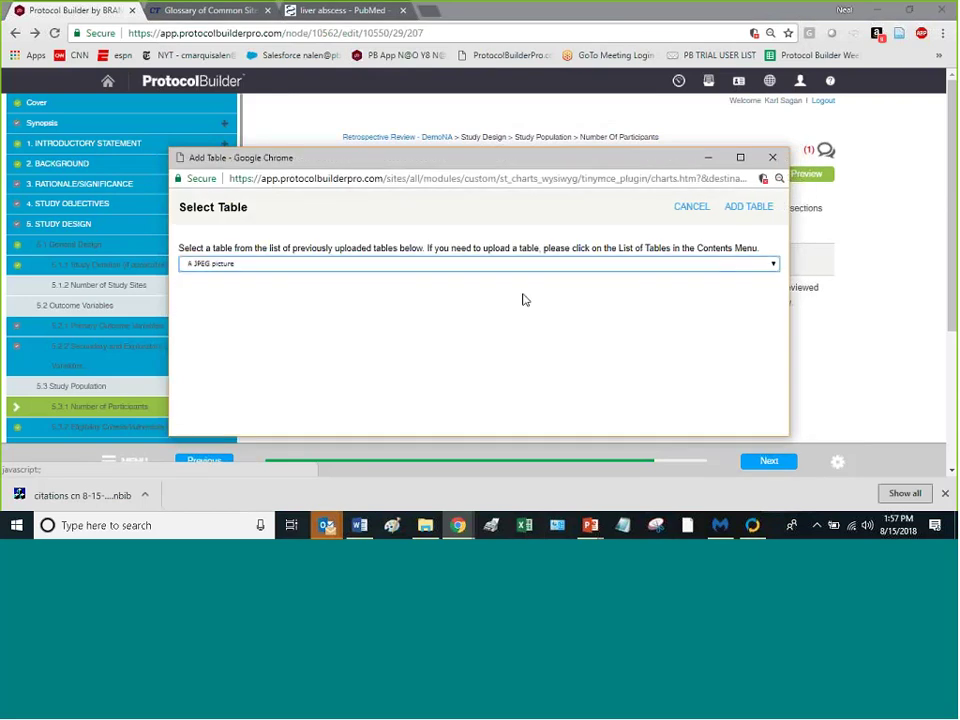
{"action": "left_click", "coordinate": [750, 207]}
Step: Scroll down to the Save buttons and open the gear menu of protocol actions
{"action": "scroll", "coordinate": [719, 275], "scroll_direction": "down", "scroll_amount": 3}
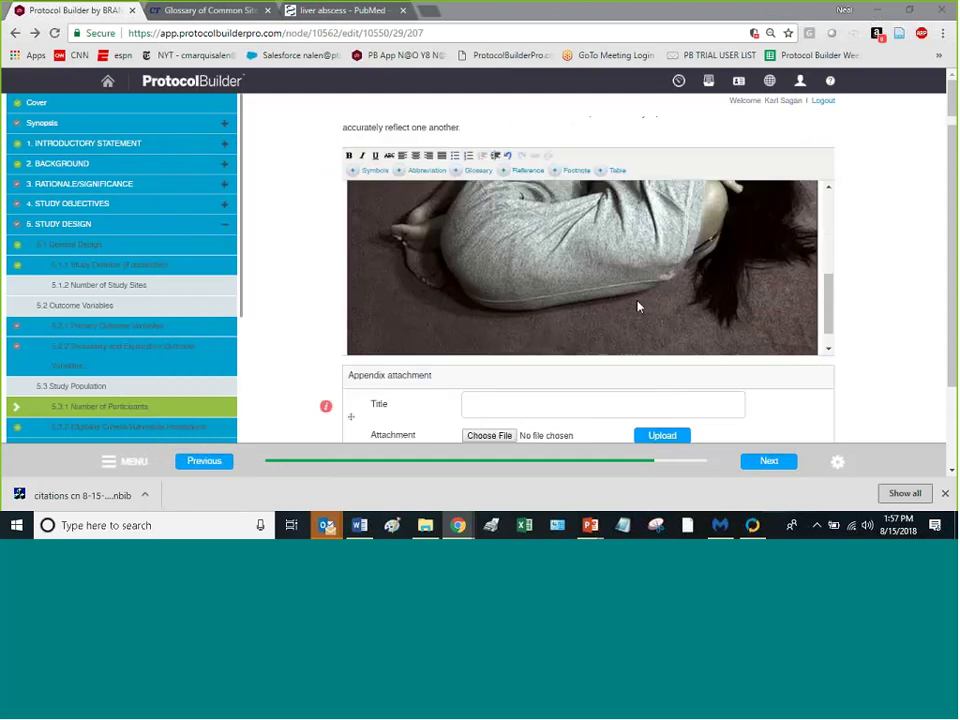
{"action": "scroll", "coordinate": [636, 306], "scroll_direction": "down", "scroll_amount": 2}
{"action": "scroll", "coordinate": [296, 315], "scroll_direction": "down", "scroll_amount": 1}
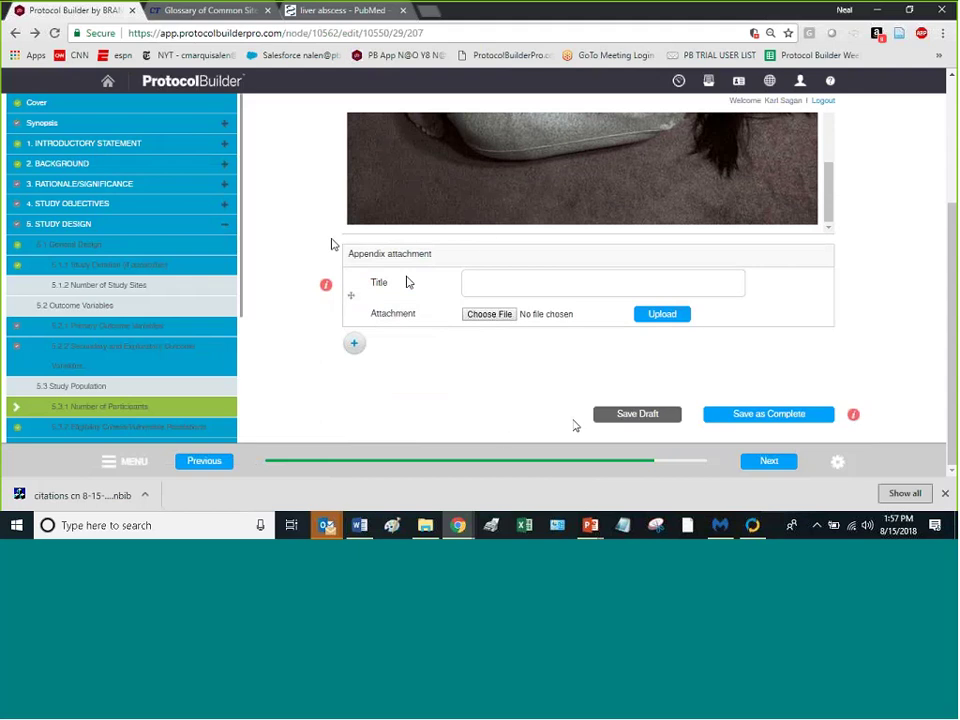
{"action": "scroll", "coordinate": [272, 360], "scroll_direction": "up", "scroll_amount": 3}
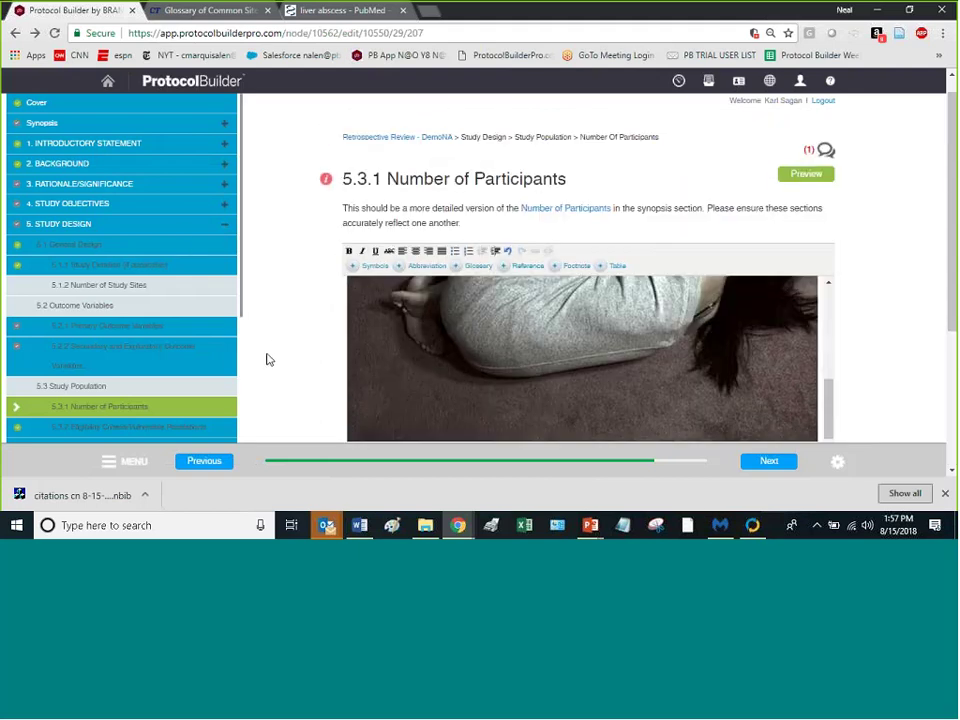
{"action": "scroll", "coordinate": [270, 355], "scroll_direction": "down", "scroll_amount": 3}
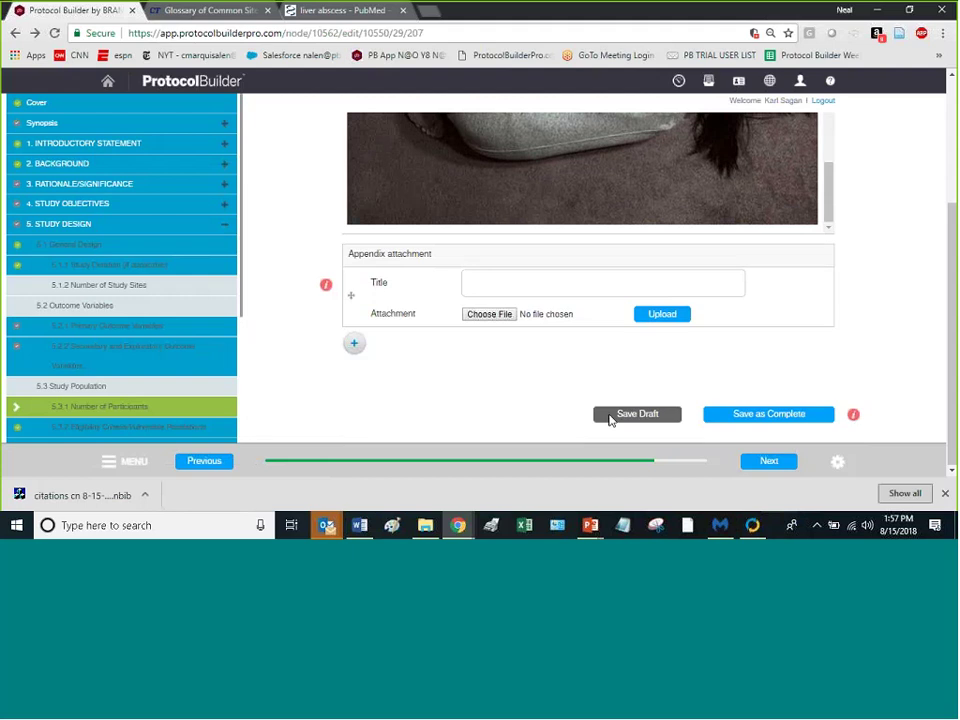
{"action": "left_click", "coordinate": [838, 462]}
{"action": "left_click", "coordinate": [839, 462]}
Step: Choose Preview Protocol and scroll through the cover, synopsis, sections and study flowchart
{"action": "mouse_move", "coordinate": [839, 465]}
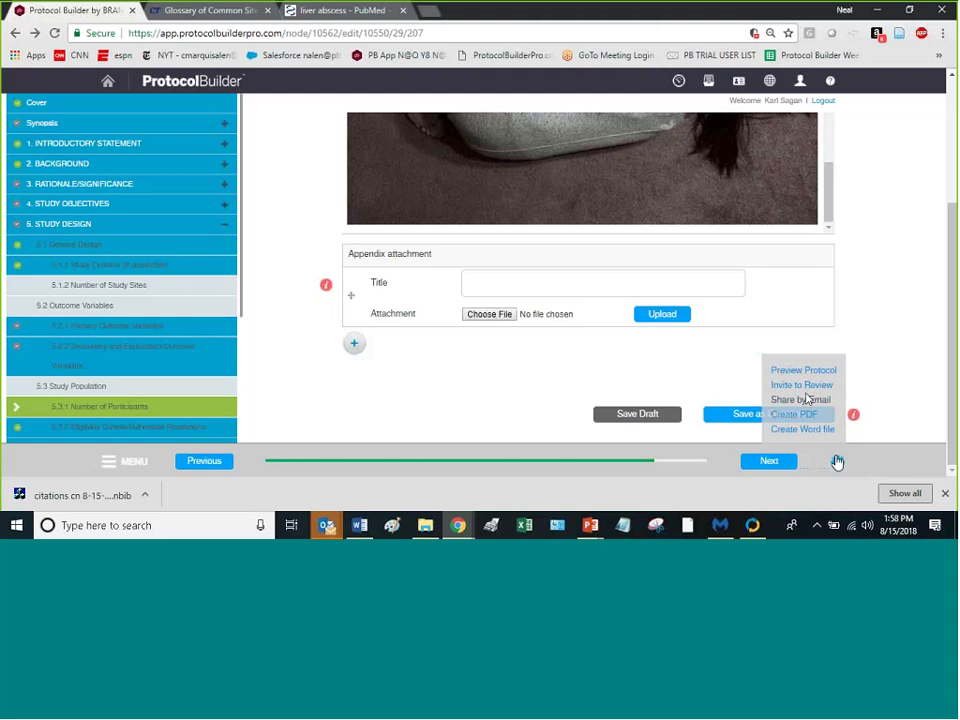
{"action": "left_click", "coordinate": [803, 371]}
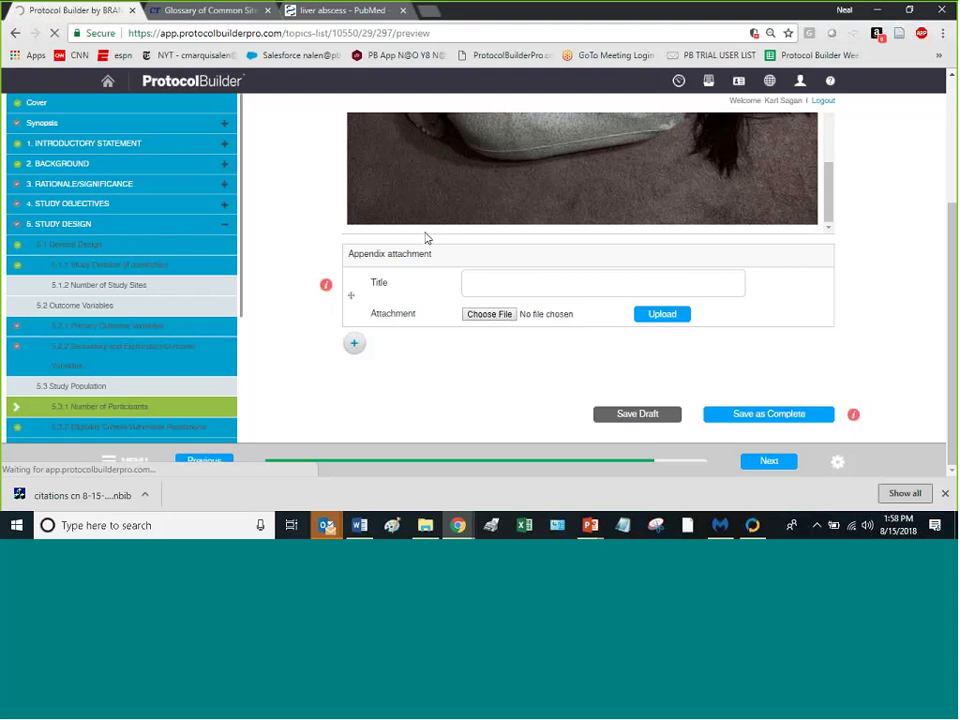
{"action": "scroll", "coordinate": [443, 208], "scroll_direction": "down", "scroll_amount": 5}
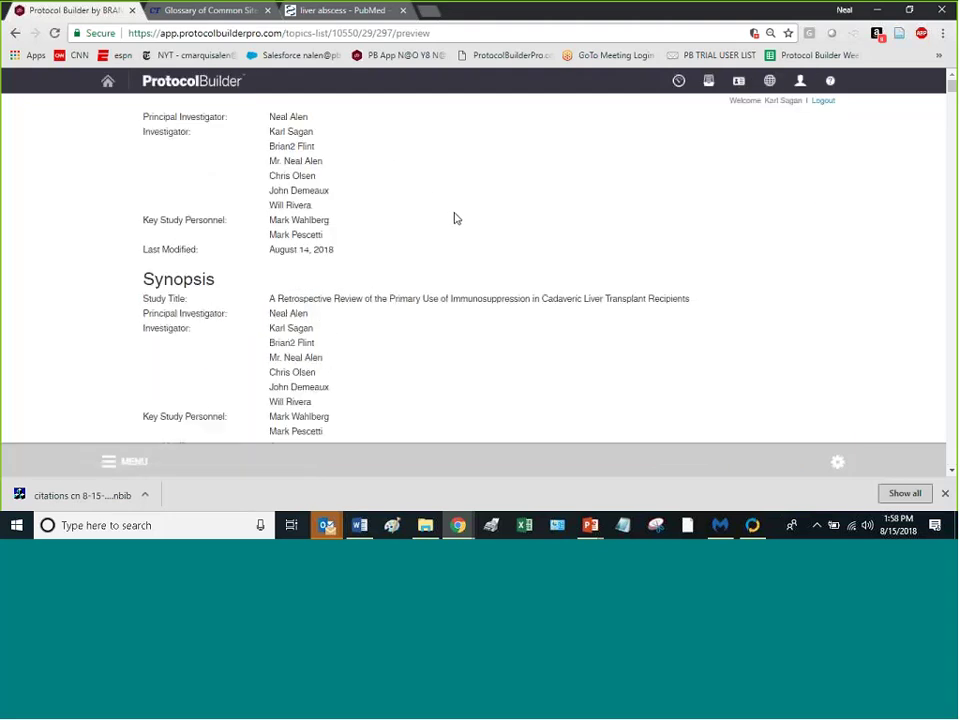
{"action": "scroll", "coordinate": [436, 262], "scroll_direction": "down", "scroll_amount": 10}
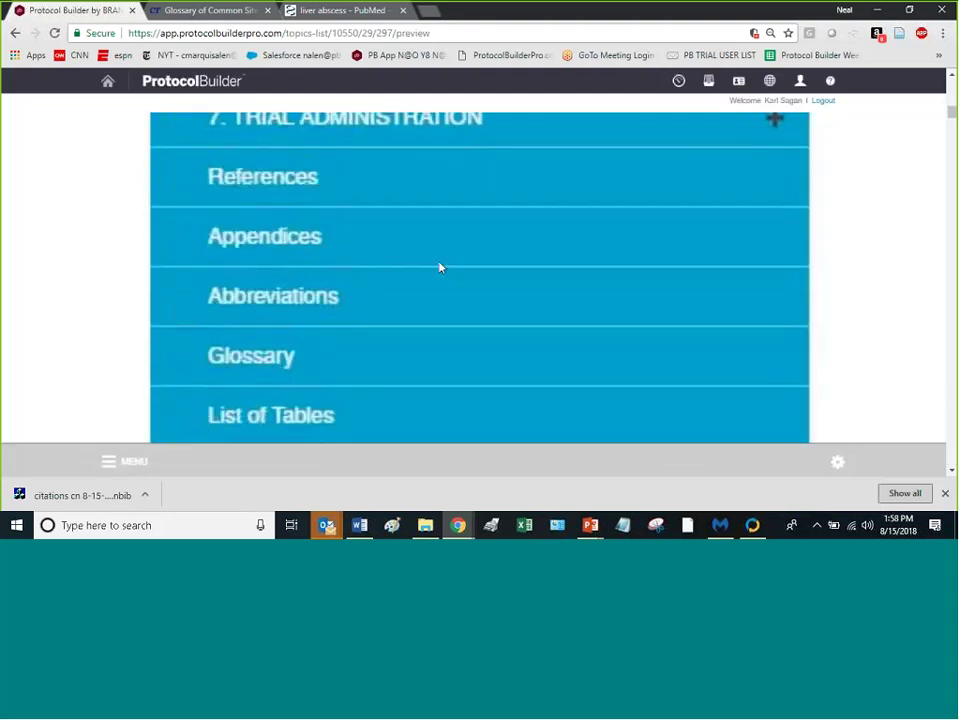
{"action": "scroll", "coordinate": [443, 271], "scroll_direction": "down", "scroll_amount": 12}
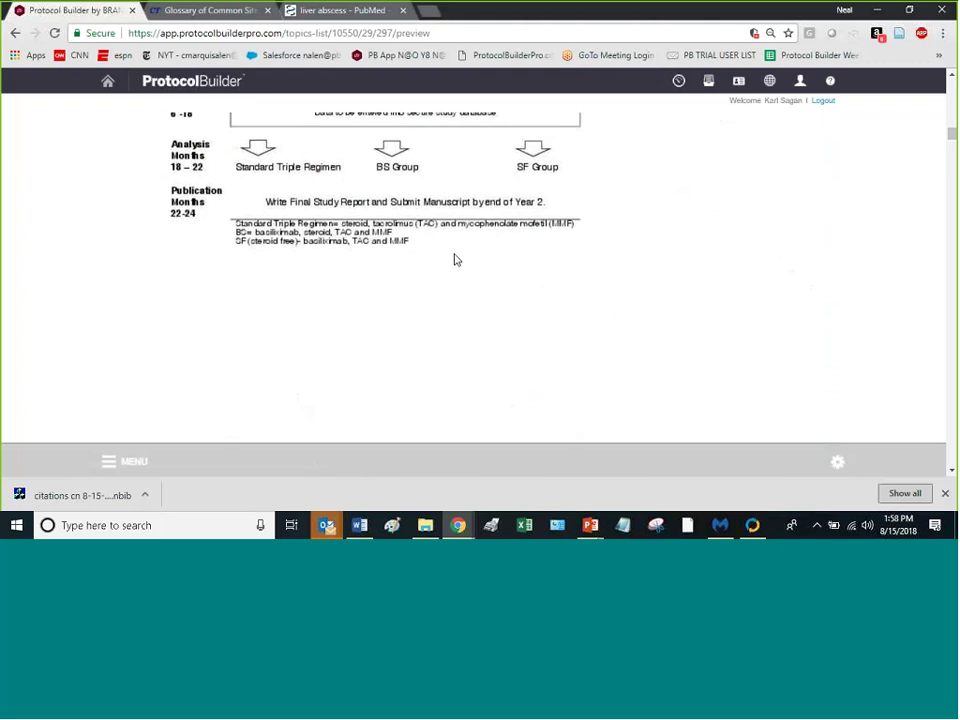
{"action": "scroll", "coordinate": [458, 268], "scroll_direction": "down", "scroll_amount": 3}
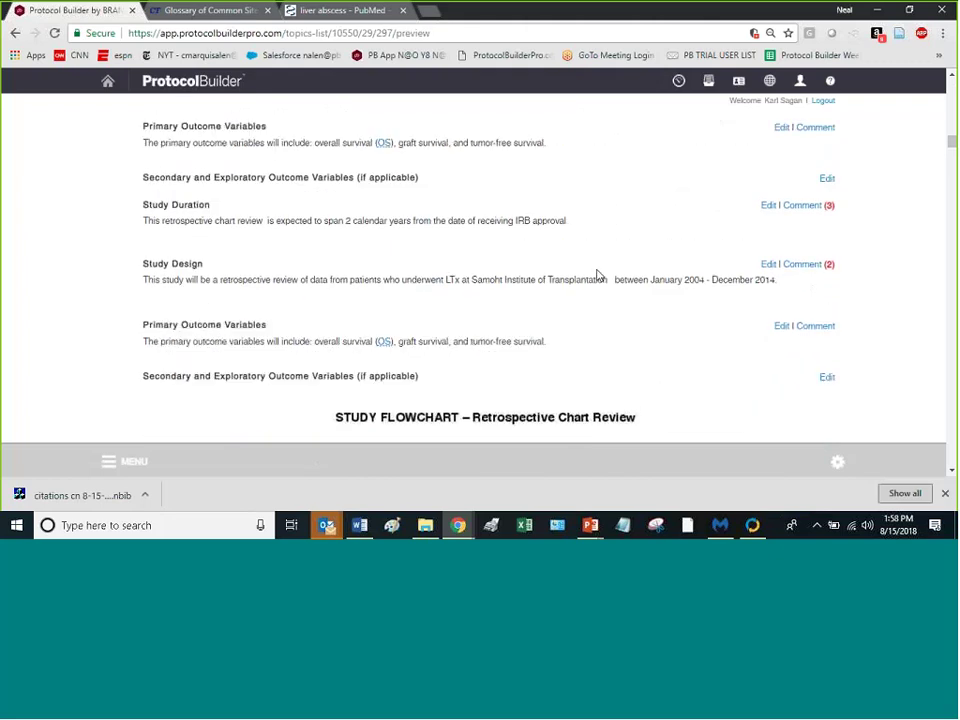
{"action": "scroll", "coordinate": [595, 270], "scroll_direction": "down", "scroll_amount": 2}
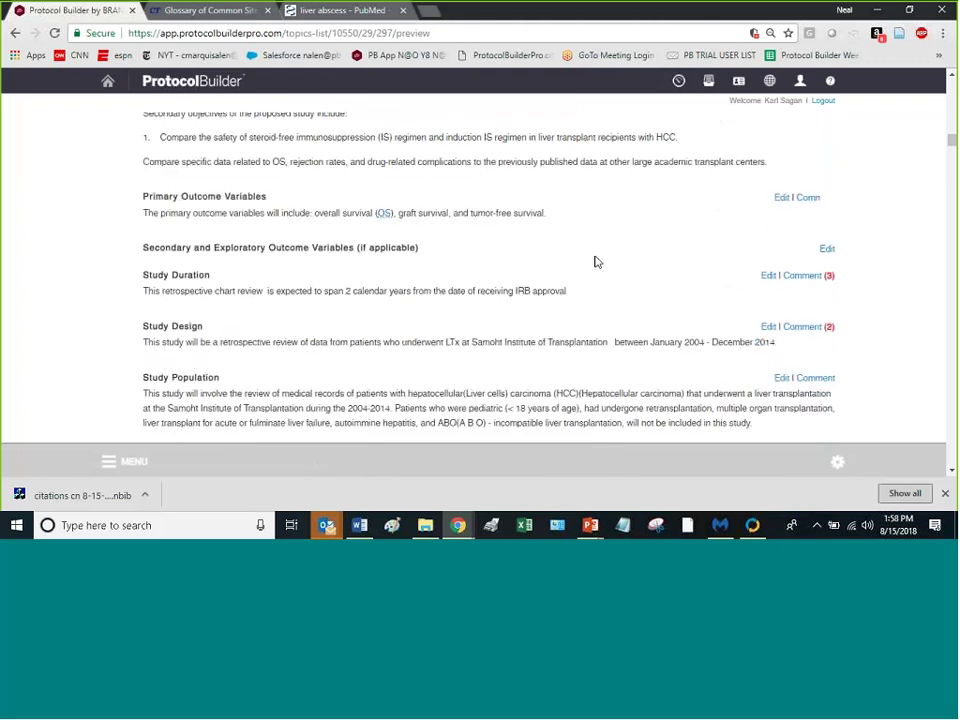
{"action": "scroll", "coordinate": [597, 264], "scroll_direction": "down", "scroll_amount": 3}
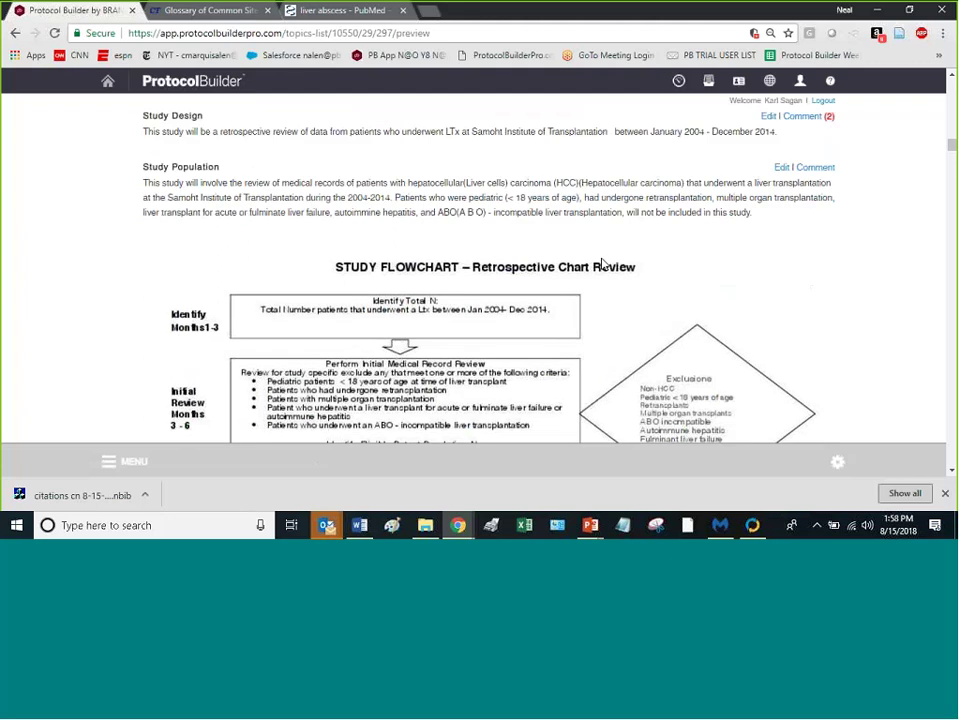
{"action": "scroll", "coordinate": [598, 268], "scroll_direction": "down", "scroll_amount": 5}
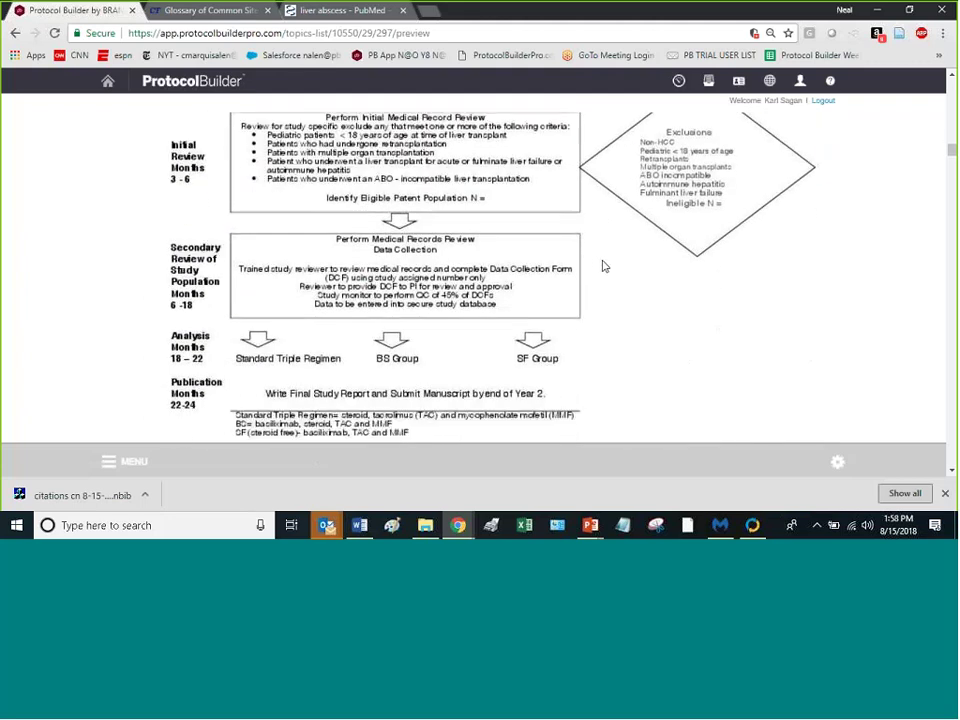
{"action": "scroll", "coordinate": [603, 266], "scroll_direction": "down", "scroll_amount": 5}
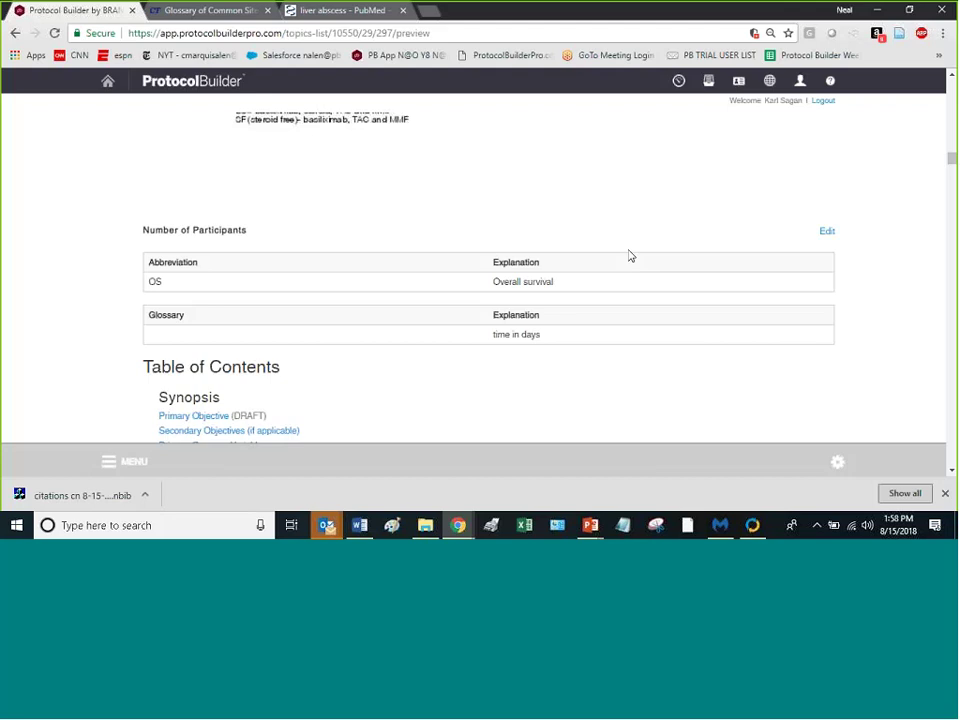
{"action": "scroll", "coordinate": [629, 256], "scroll_direction": "down", "scroll_amount": 8}
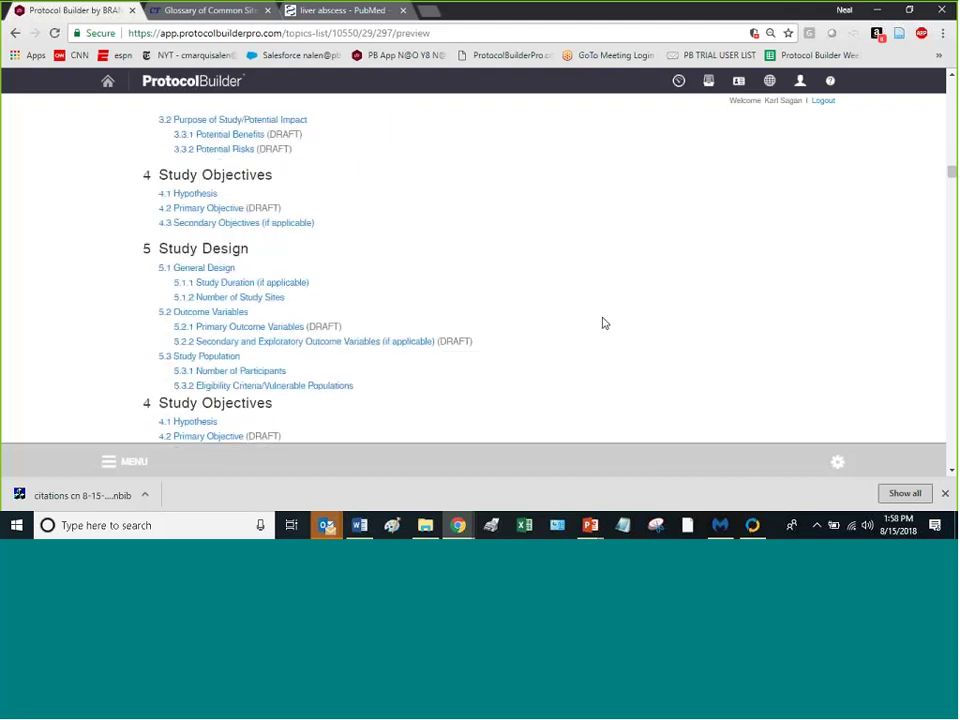
{"action": "scroll", "coordinate": [614, 320], "scroll_direction": "down", "scroll_amount": 10}
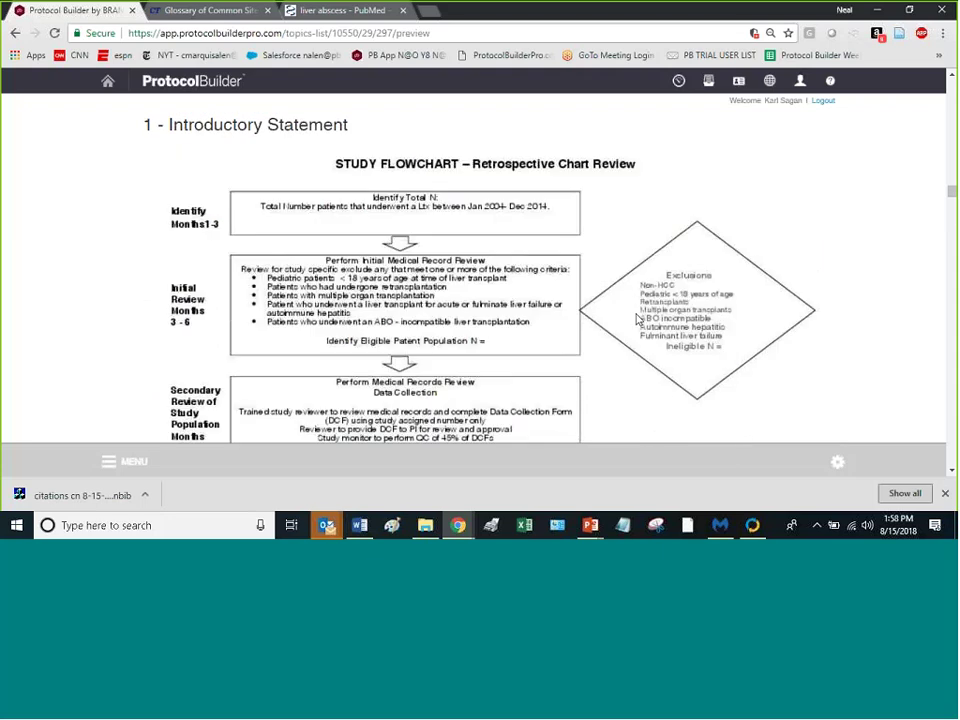
{"action": "scroll", "coordinate": [661, 303], "scroll_direction": "up", "scroll_amount": 4}
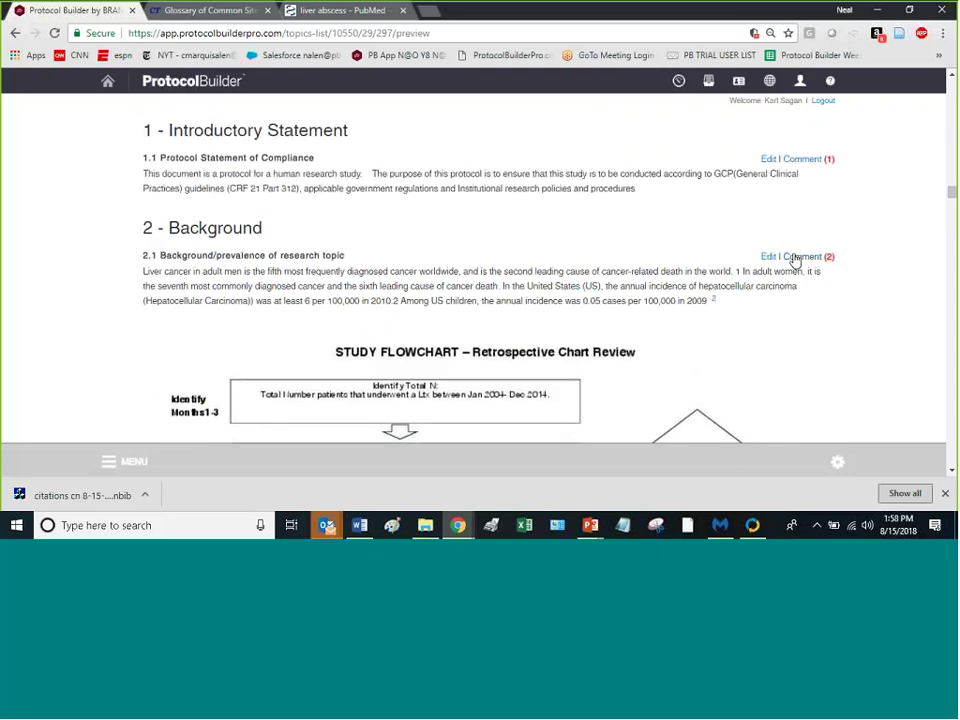
{"action": "scroll", "coordinate": [793, 258], "scroll_direction": "up", "scroll_amount": 3}
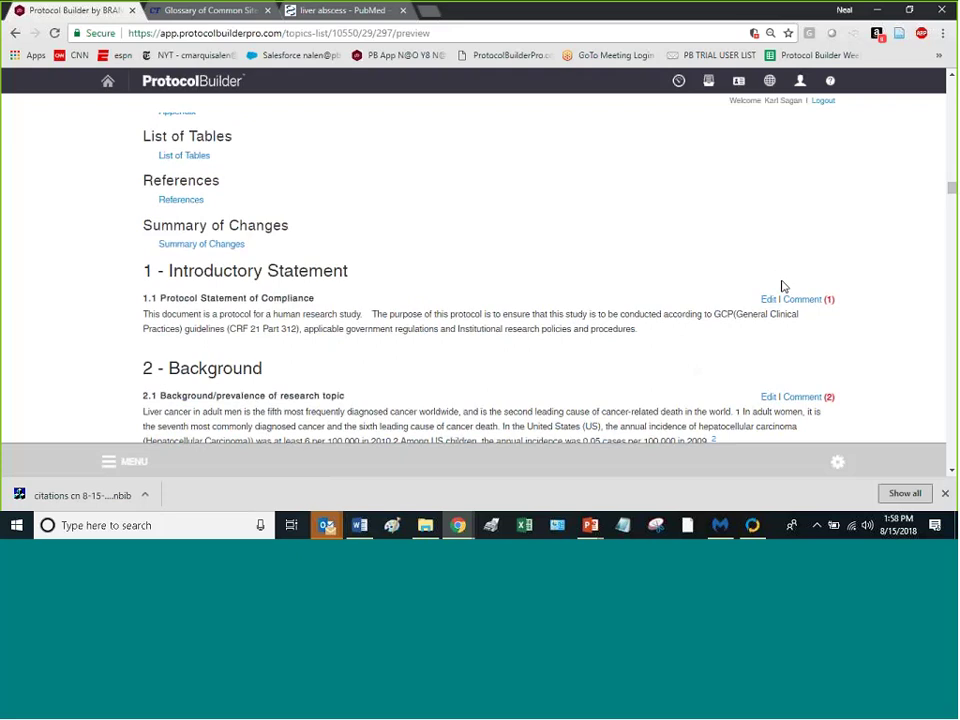
{"action": "scroll", "coordinate": [780, 285], "scroll_direction": "down", "scroll_amount": 5}
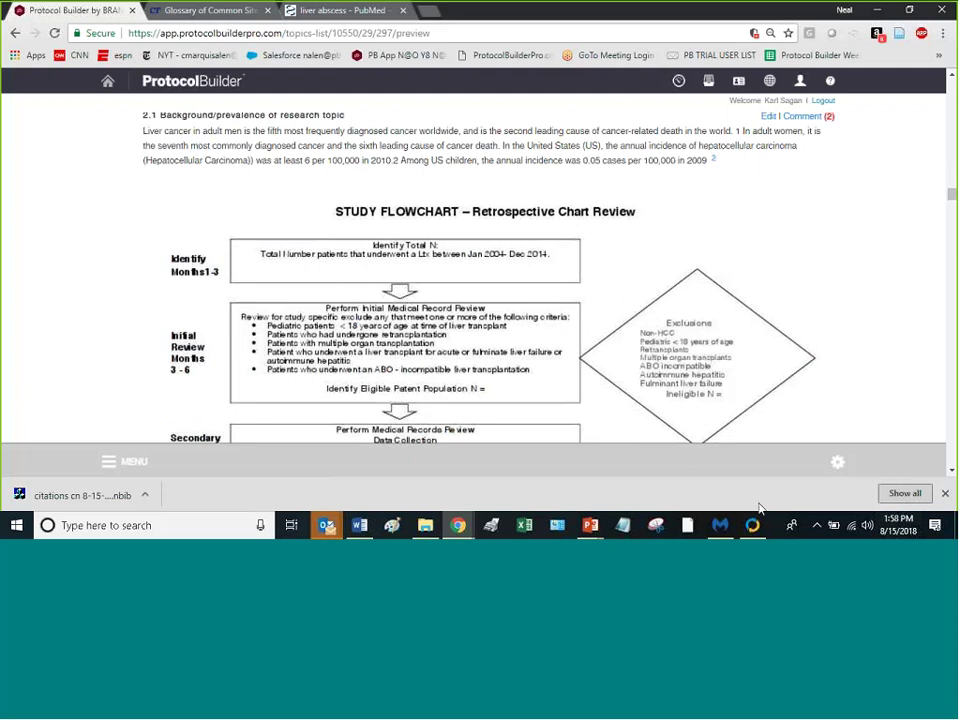
{"action": "left_click", "coordinate": [838, 462]}
{"action": "left_click", "coordinate": [810, 385]}
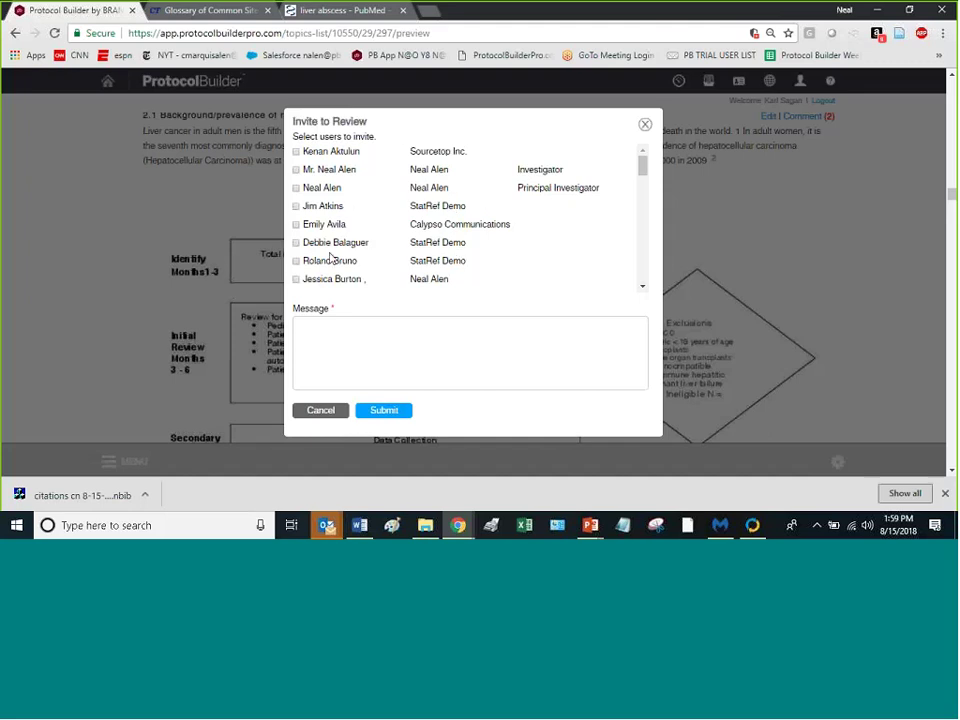
{"action": "left_click", "coordinate": [358, 370]}
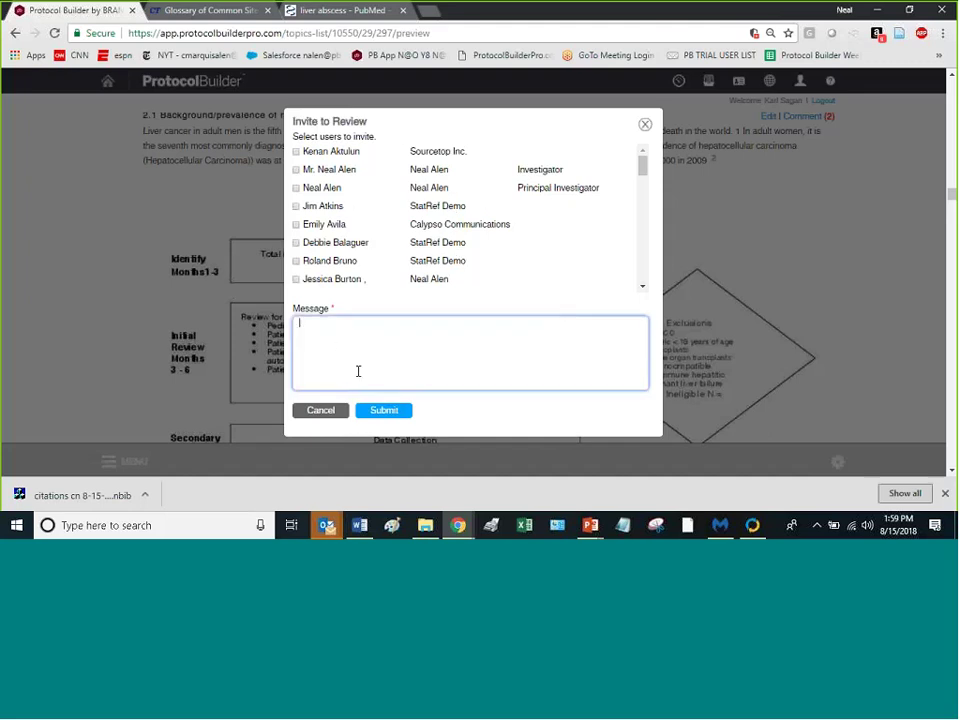
{"action": "left_click", "coordinate": [645, 125]}
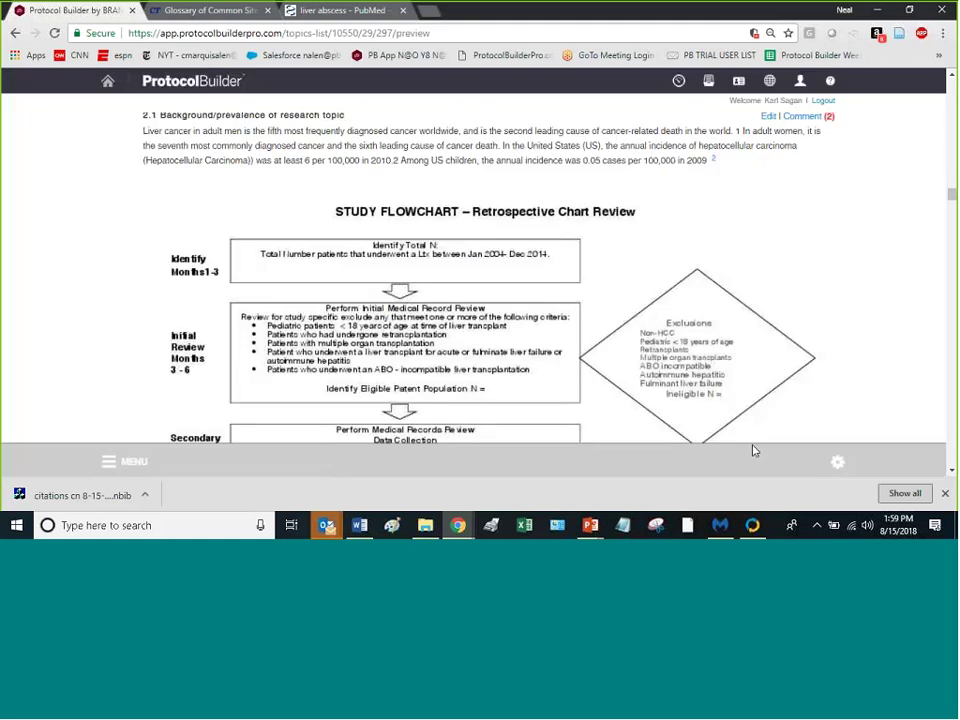
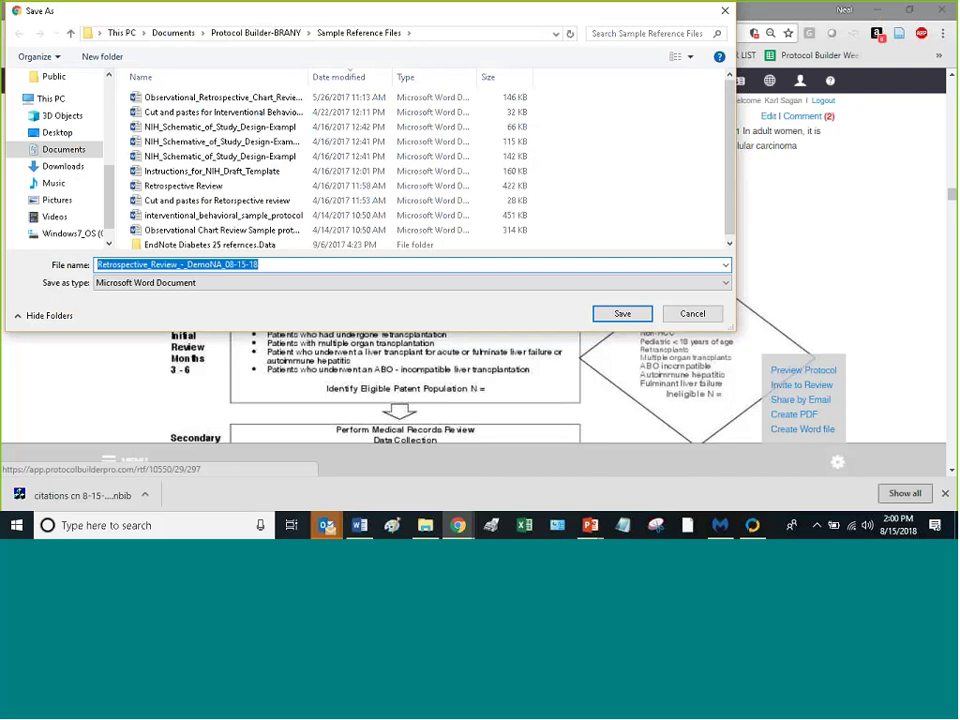
Step: Close the Word export Save As dialog to return to the Retrospective Chart Review flowchart preview
{"action": "left_click", "coordinate": [726, 10]}
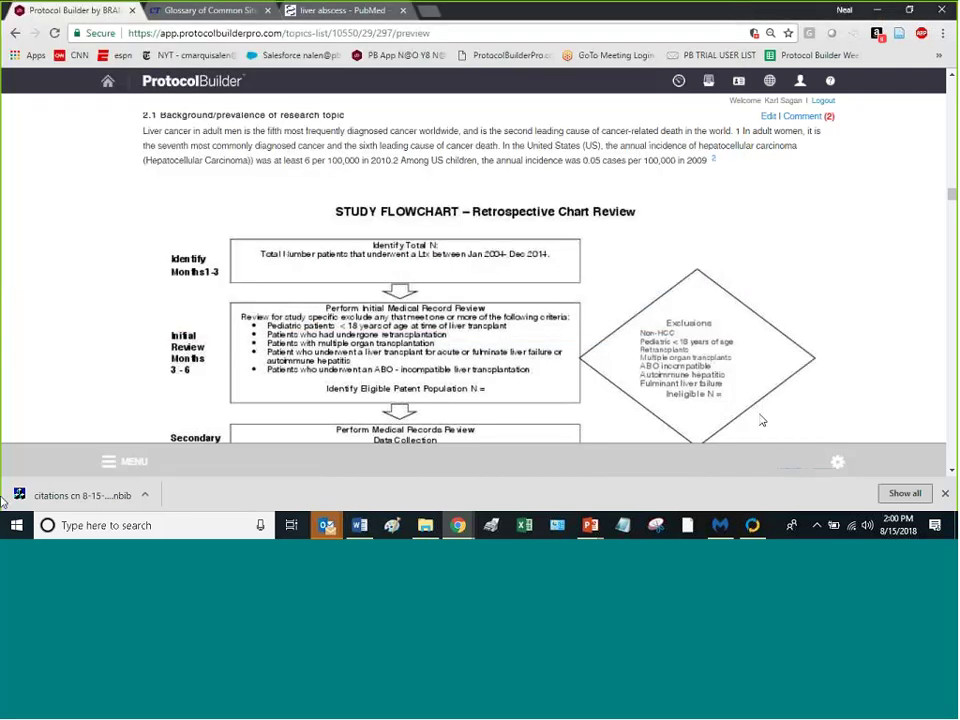
Step: Go to the Needs Review page listing Primary Outcome Variables, Primary Objective and other topics
{"action": "left_click", "coordinate": [108, 465]}
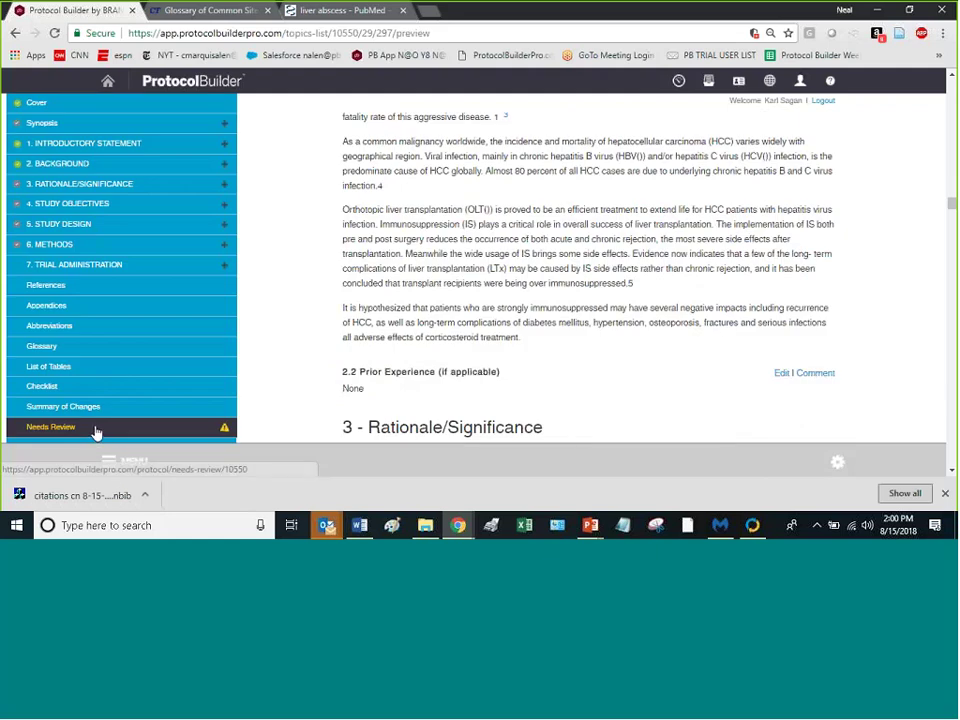
{"action": "left_click", "coordinate": [97, 432]}
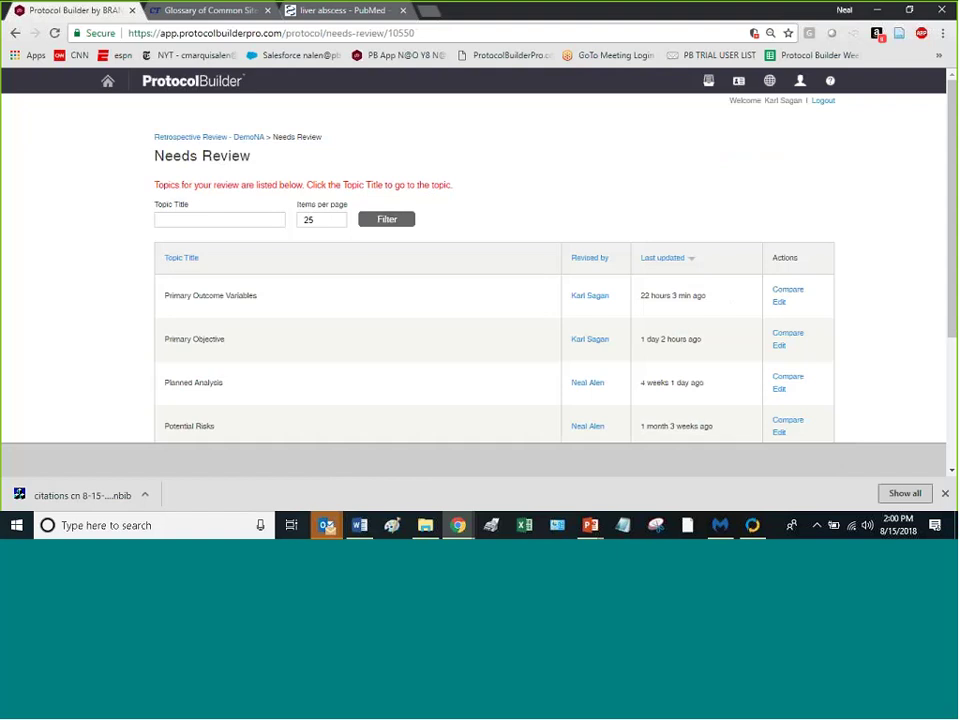
{"action": "scroll", "coordinate": [790, 311], "scroll_direction": "down", "scroll_amount": 2}
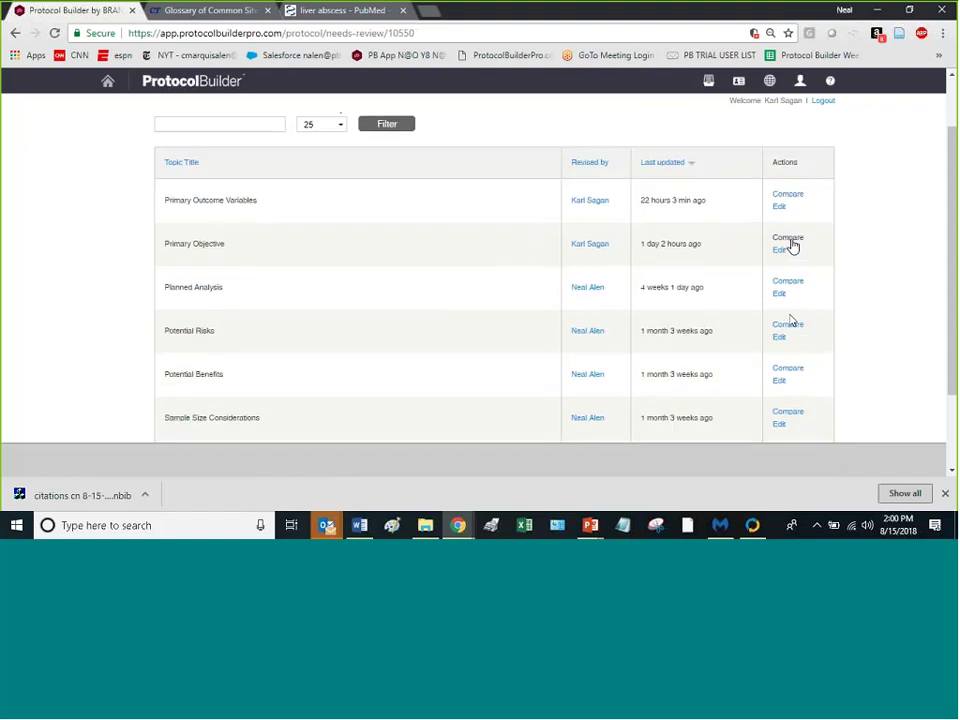
Step: Compare Primary Objective revisions and read the published 08/02/2018 version against the 08/14/2018 draft
{"action": "left_click", "coordinate": [790, 240]}
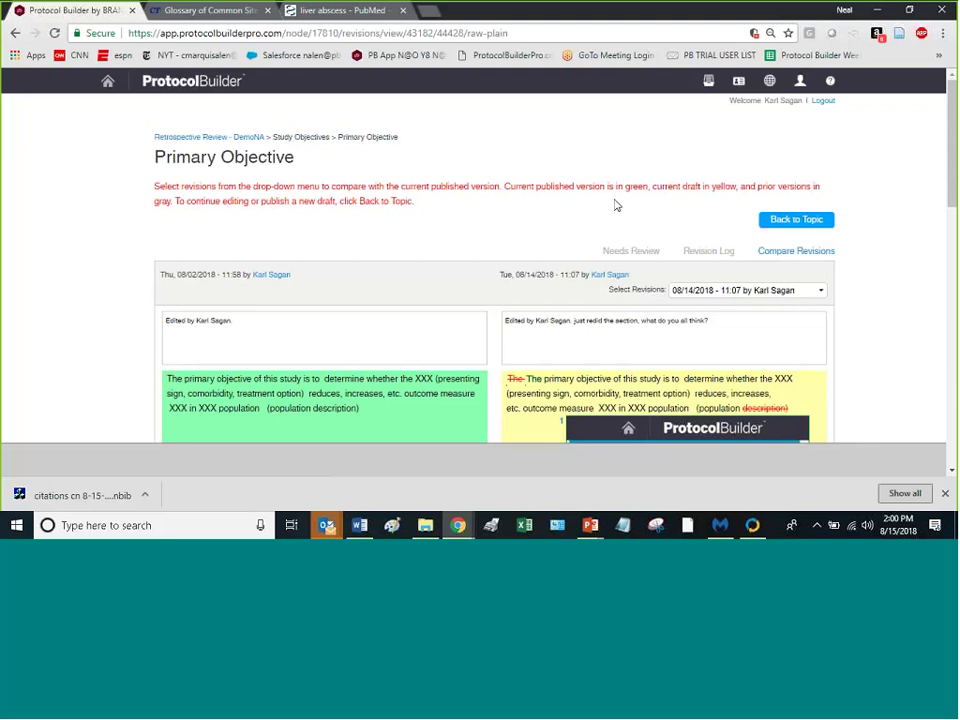
{"action": "scroll", "coordinate": [549, 253], "scroll_direction": "down", "scroll_amount": 3}
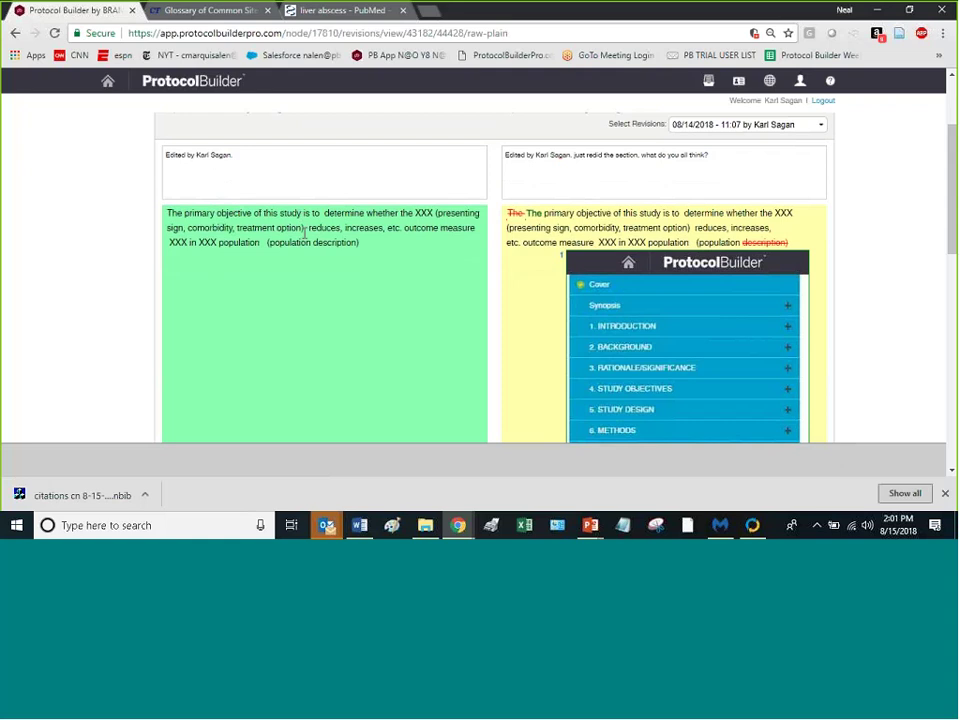
{"action": "scroll", "coordinate": [328, 244], "scroll_direction": "down", "scroll_amount": 4}
{"action": "scroll", "coordinate": [650, 260], "scroll_direction": "up", "scroll_amount": 4}
{"action": "scroll", "coordinate": [718, 242], "scroll_direction": "down", "scroll_amount": 2}
{"action": "scroll", "coordinate": [760, 160], "scroll_direction": "up", "scroll_amount": 2}
{"action": "scroll", "coordinate": [694, 317], "scroll_direction": "down", "scroll_amount": 1}
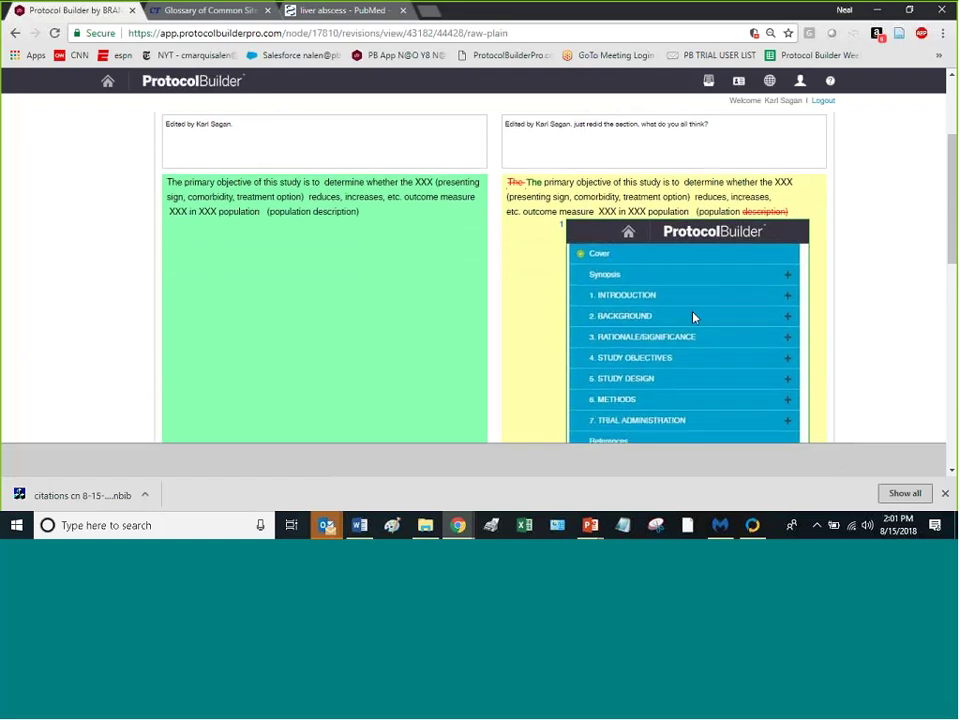
{"action": "scroll", "coordinate": [700, 317], "scroll_direction": "down", "scroll_amount": 3}
{"action": "scroll", "coordinate": [712, 300], "scroll_direction": "down", "scroll_amount": 3}
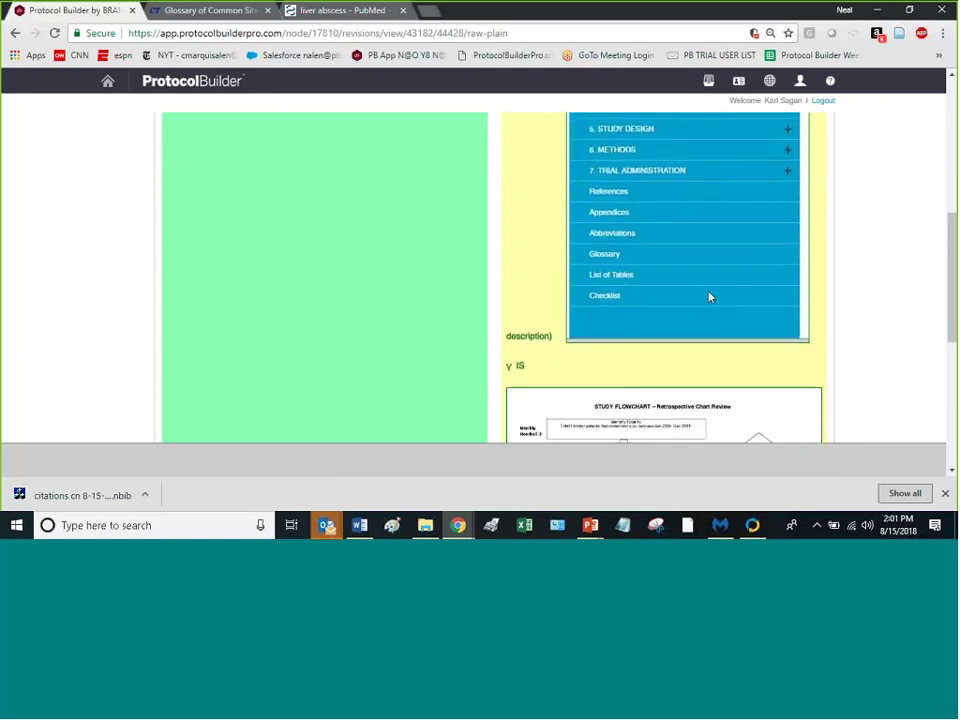
{"action": "scroll", "coordinate": [580, 280], "scroll_direction": "down", "scroll_amount": 5}
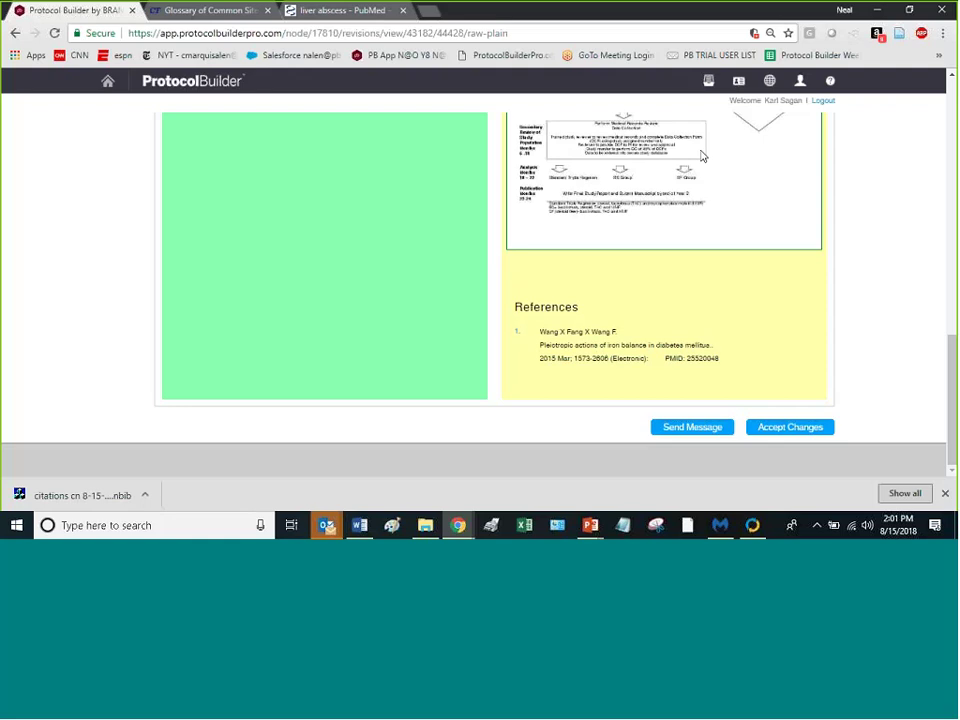
{"action": "scroll", "coordinate": [454, 418], "scroll_direction": "up", "scroll_amount": 10}
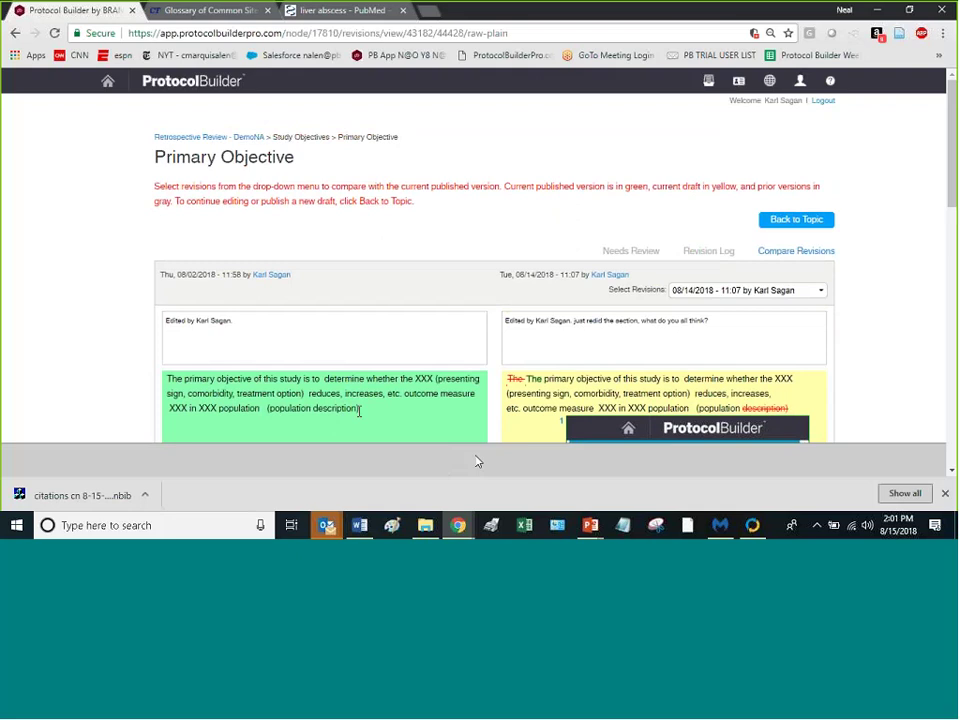
{"action": "scroll", "coordinate": [396, 439], "scroll_direction": "down", "scroll_amount": 5}
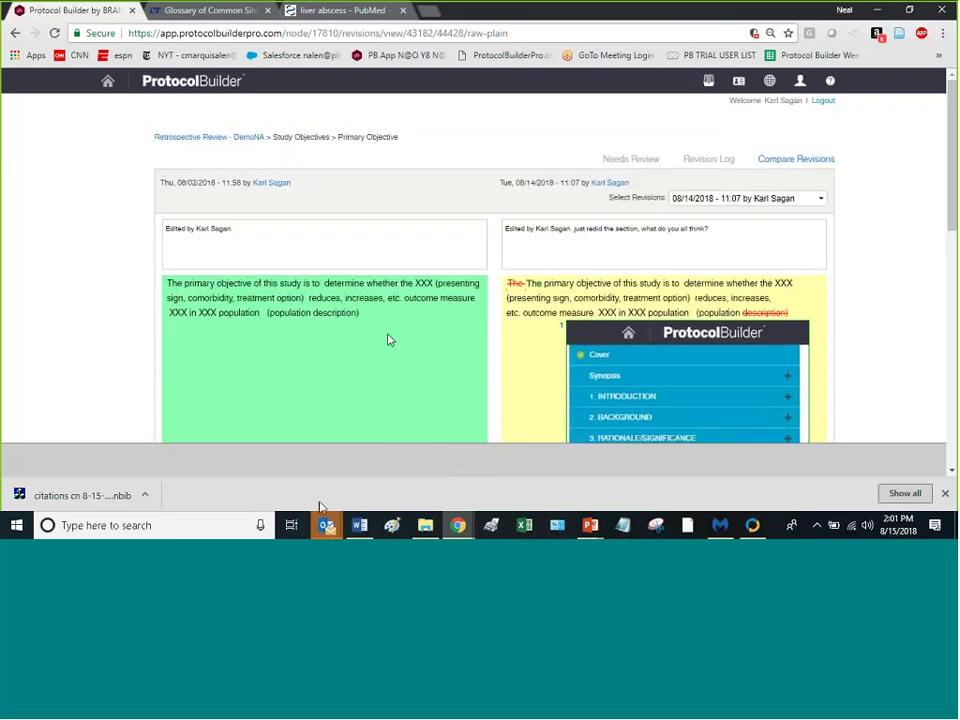
{"action": "scroll", "coordinate": [403, 338], "scroll_direction": "down", "scroll_amount": 5}
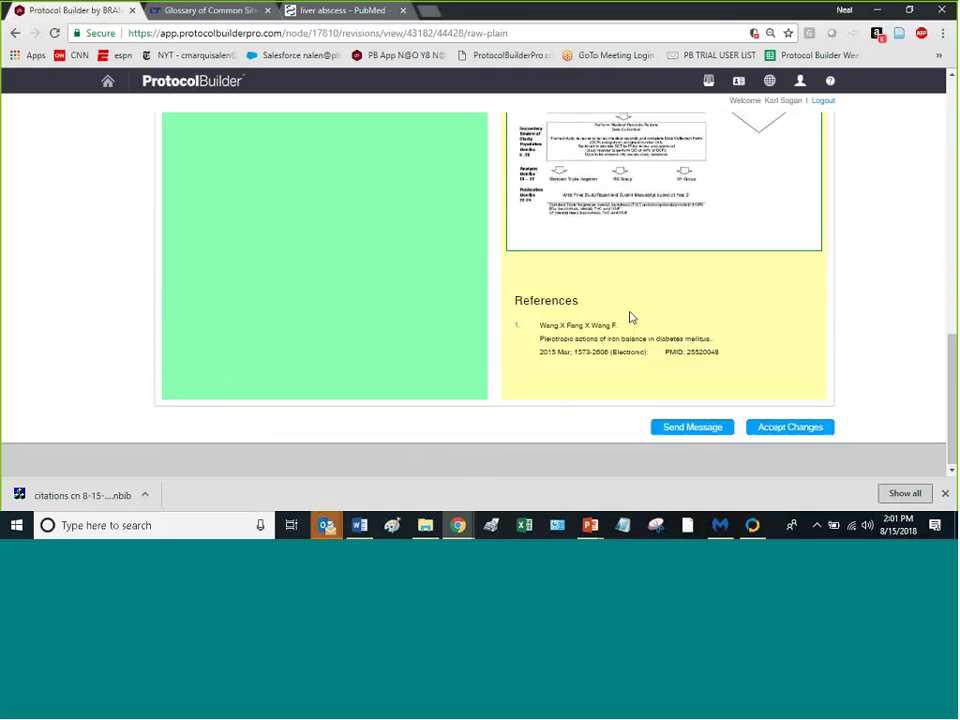
{"action": "scroll", "coordinate": [730, 265], "scroll_direction": "up", "scroll_amount": 4}
{"action": "scroll", "coordinate": [730, 255], "scroll_direction": "up", "scroll_amount": 5}
Step: Choose the 08/02/2018 - 12:37 revision from Select Revisions to compare with the published version
{"action": "left_click", "coordinate": [814, 234]}
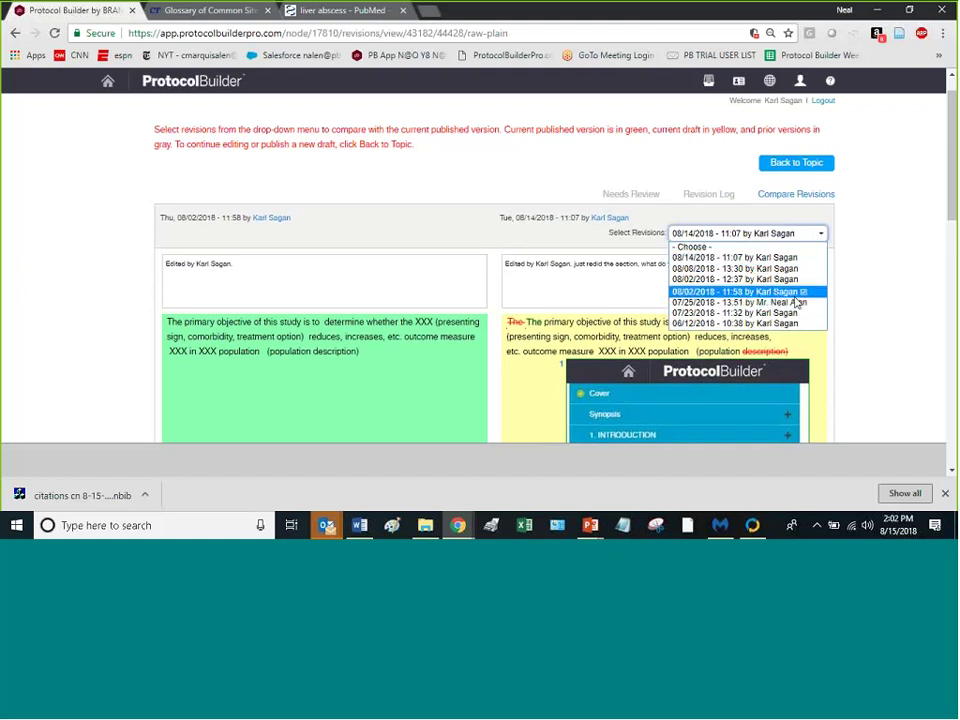
{"action": "left_click", "coordinate": [760, 279]}
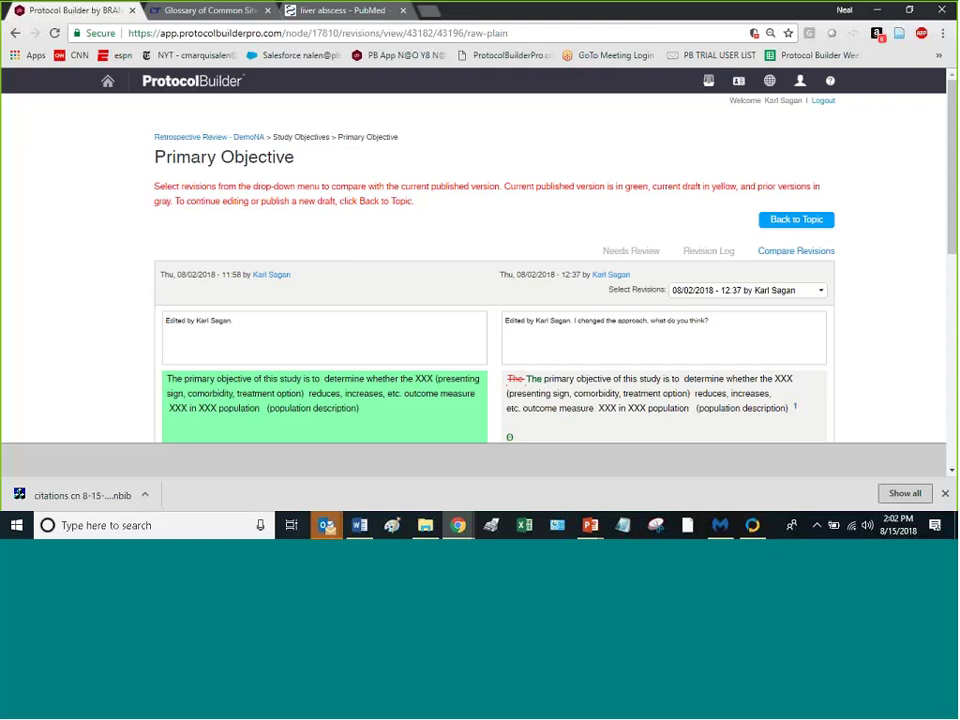
Step: View the Primary Objective Revision Log table with each revision's date, actions and history
{"action": "left_click", "coordinate": [707, 256]}
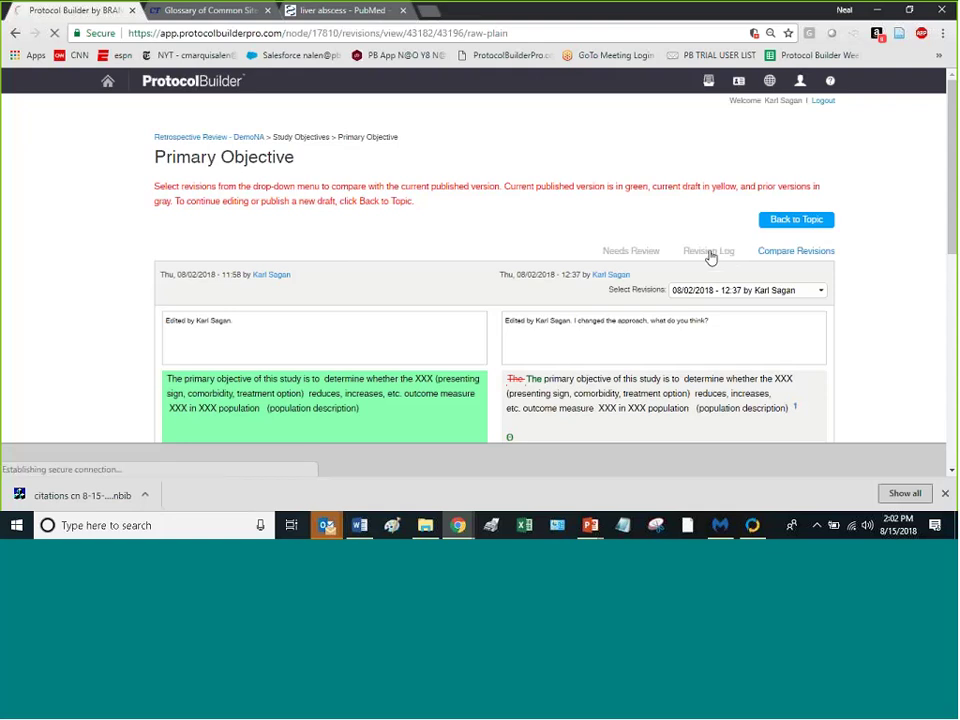
{"action": "scroll", "coordinate": [550, 265], "scroll_direction": "down", "scroll_amount": 3}
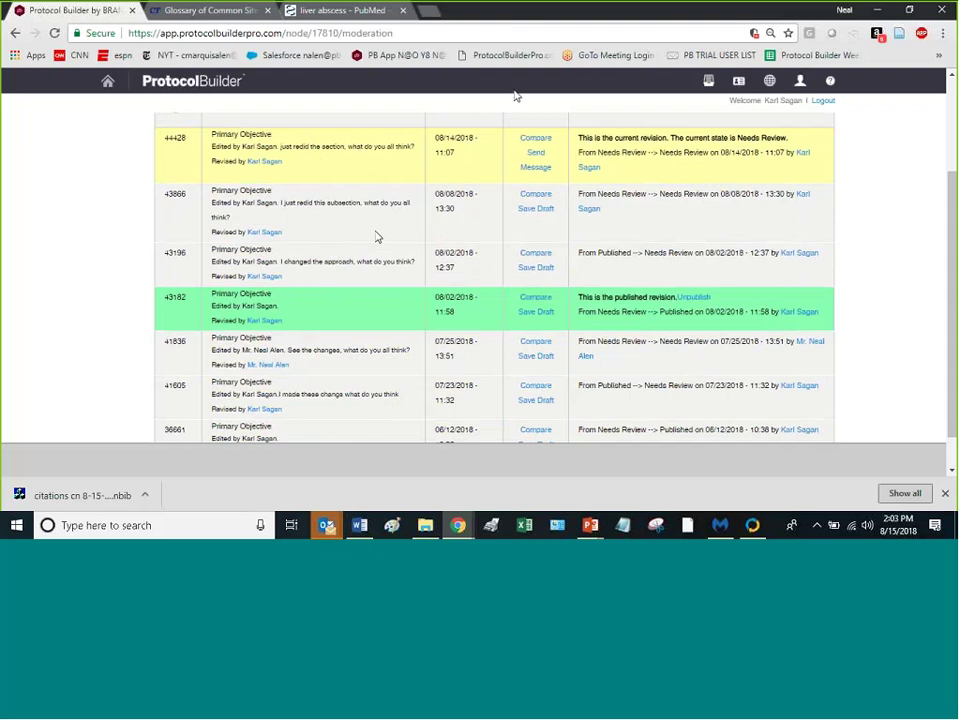
{"action": "scroll", "coordinate": [564, 143], "scroll_direction": "up", "scroll_amount": 2}
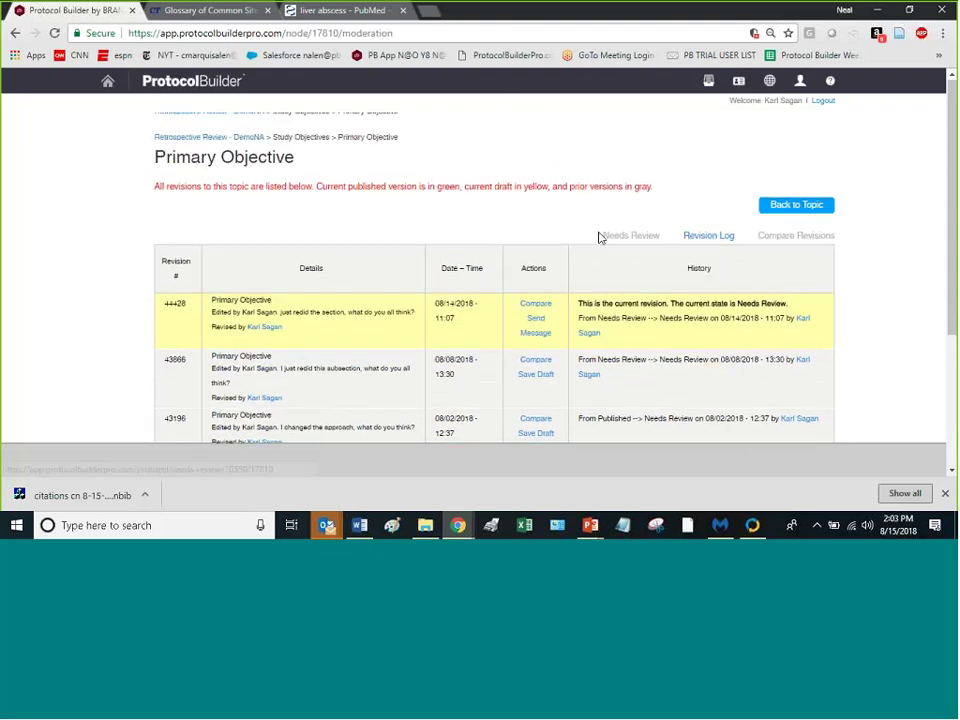
Step: Return to the Needs Review list and close the Chrome download bar to see more rows
{"action": "left_click", "coordinate": [631, 238]}
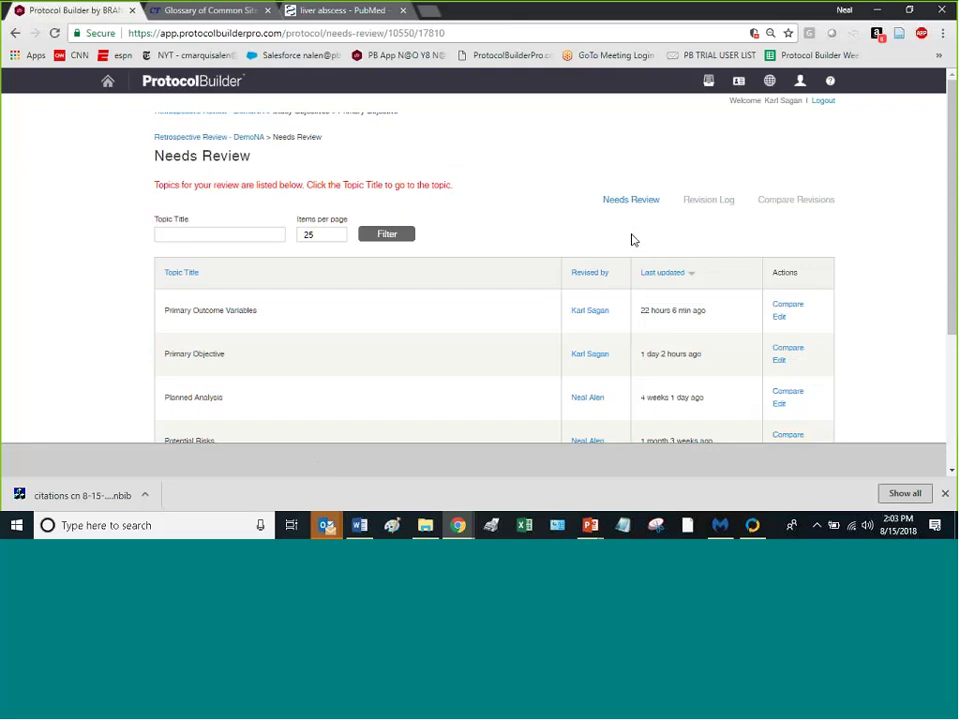
{"action": "scroll", "coordinate": [360, 281], "scroll_direction": "down", "scroll_amount": 3}
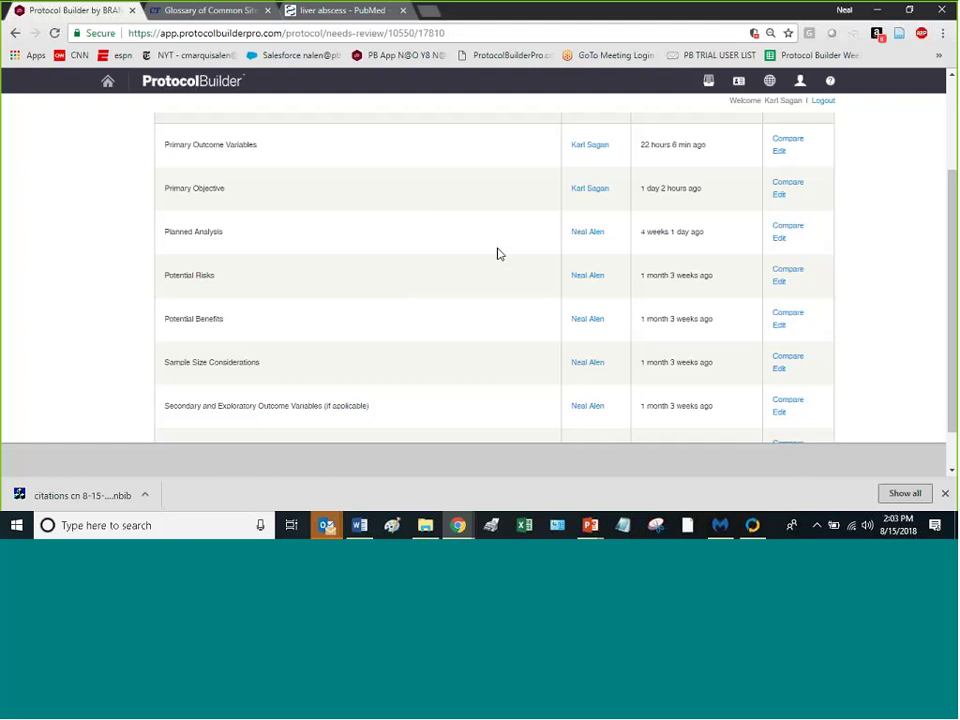
{"action": "scroll", "coordinate": [510, 300], "scroll_direction": "up", "scroll_amount": 2}
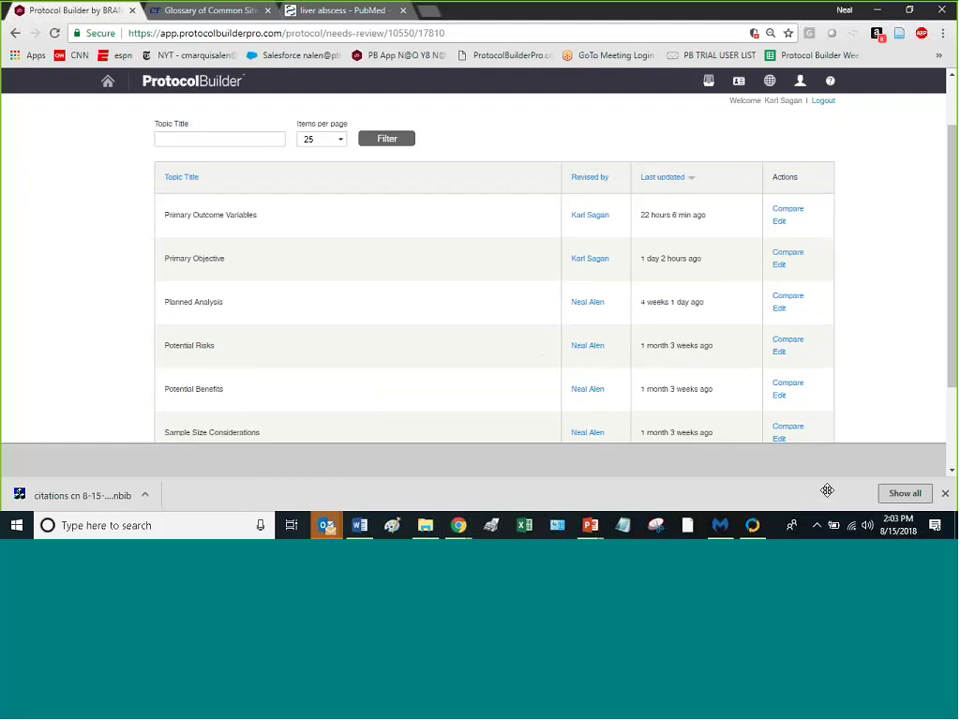
{"action": "left_click", "coordinate": [945, 495]}
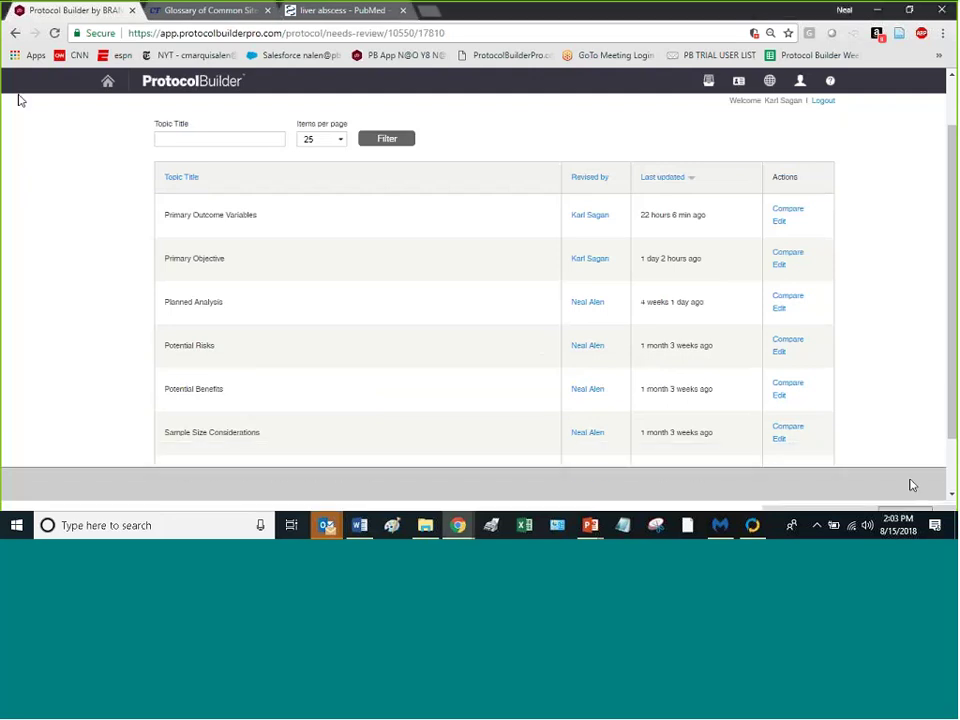
Step: Open Primary Objective for editing, then go back to the Protocols list
{"action": "left_click", "coordinate": [783, 267]}
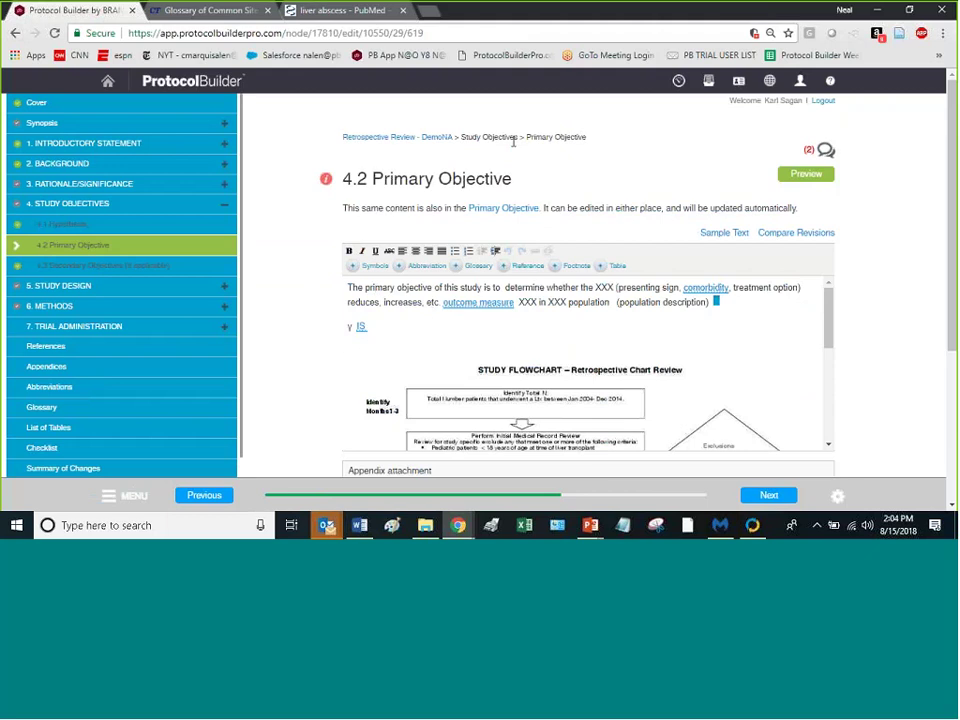
{"action": "left_click", "coordinate": [711, 84]}
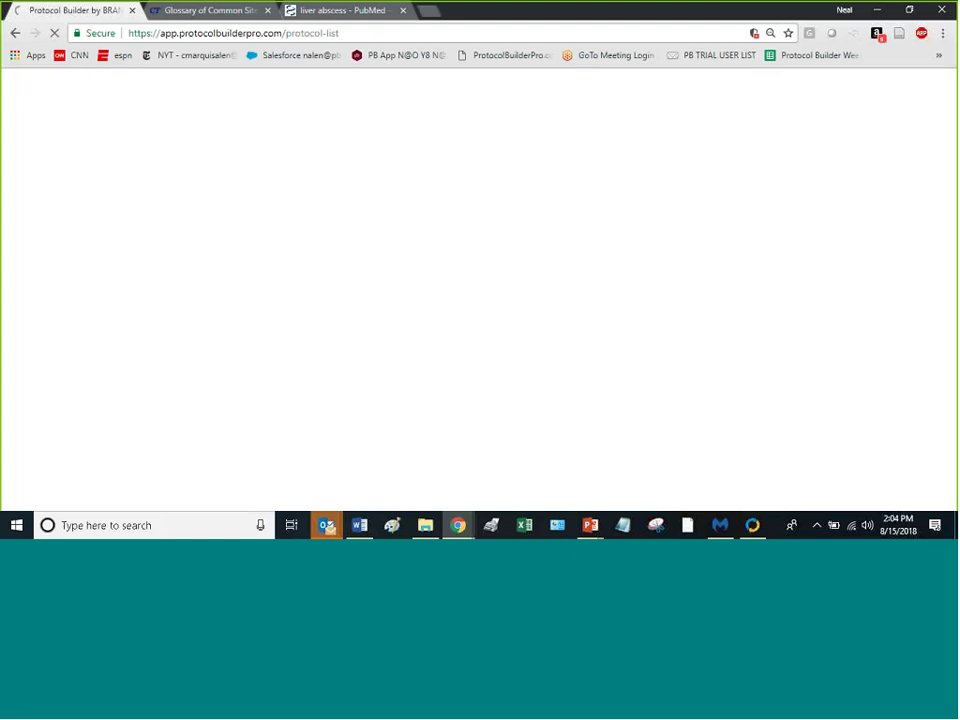
Step: Open the Retrospective Review - DemoNA protocol dashboard from the Protocol List
{"action": "left_click", "coordinate": [185, 11]}
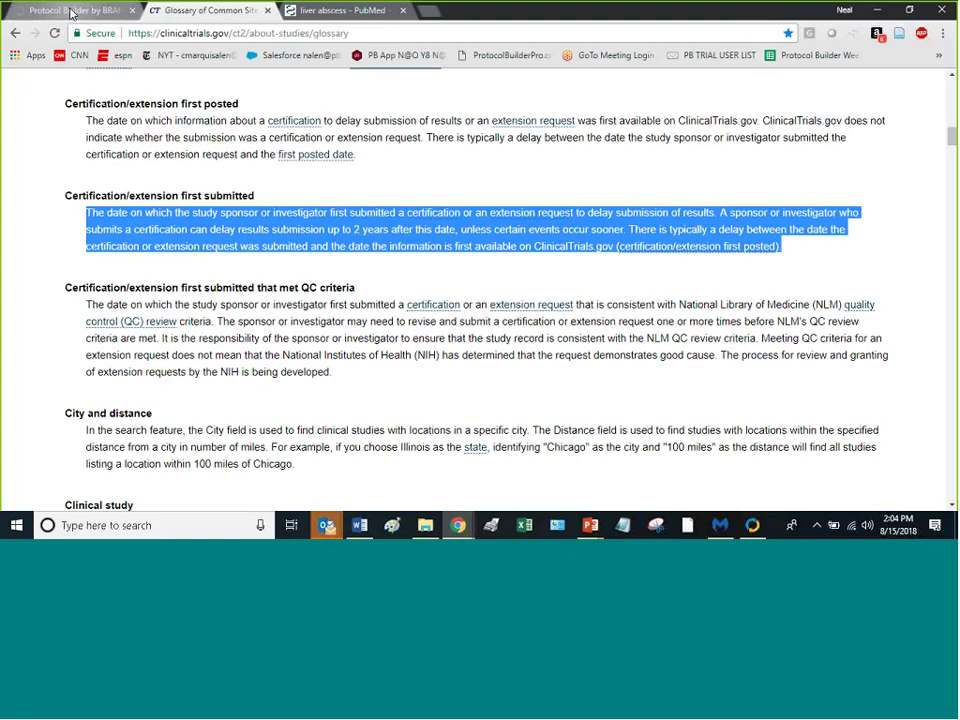
{"action": "left_click", "coordinate": [80, 10]}
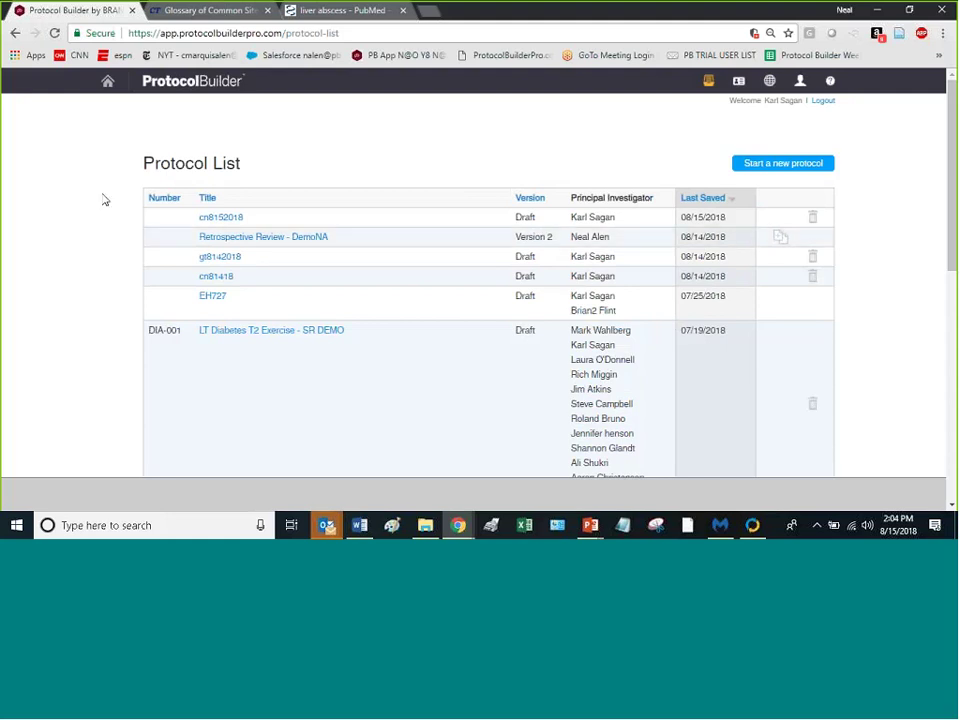
{"action": "left_click", "coordinate": [241, 245]}
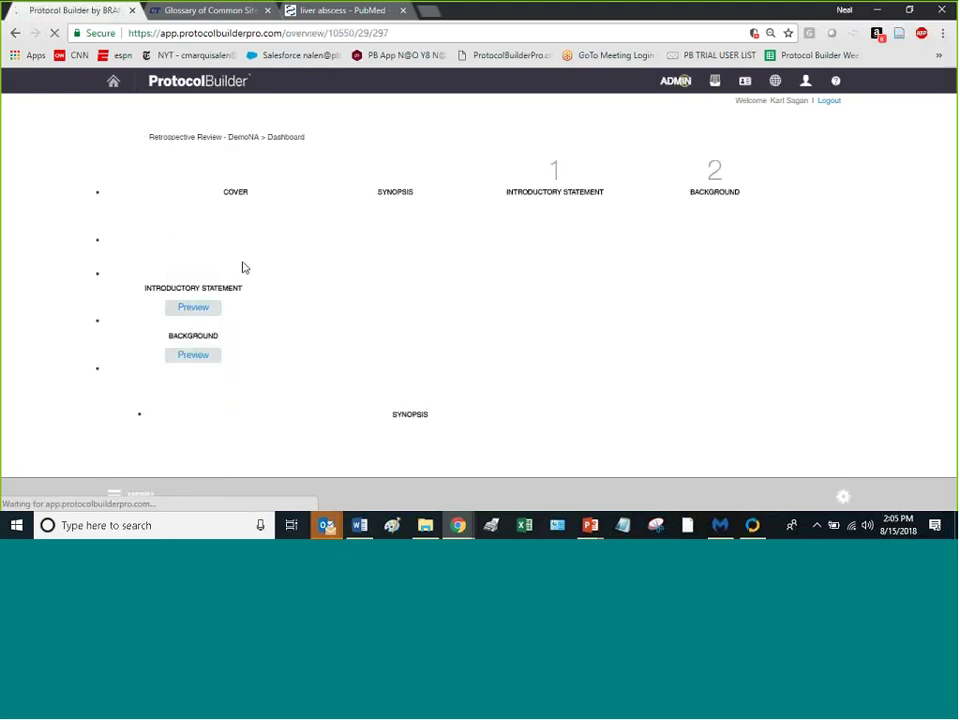
Step: Show the Final Checklist for Retrospective Review - DemoNA from the MENU sidebar
{"action": "left_click", "coordinate": [116, 497]}
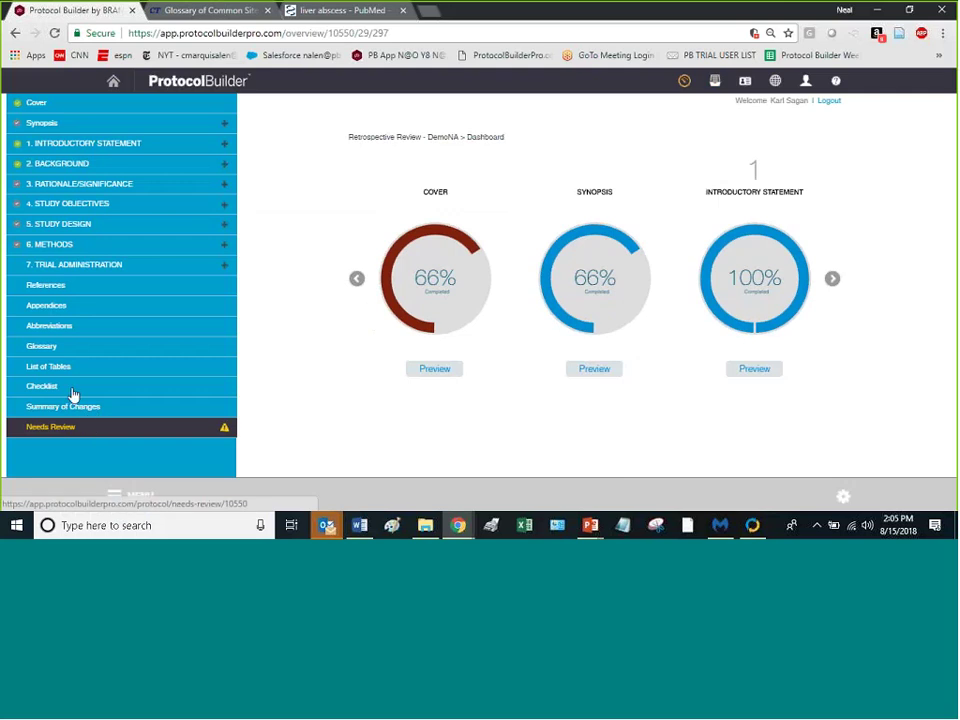
{"action": "left_click", "coordinate": [70, 390]}
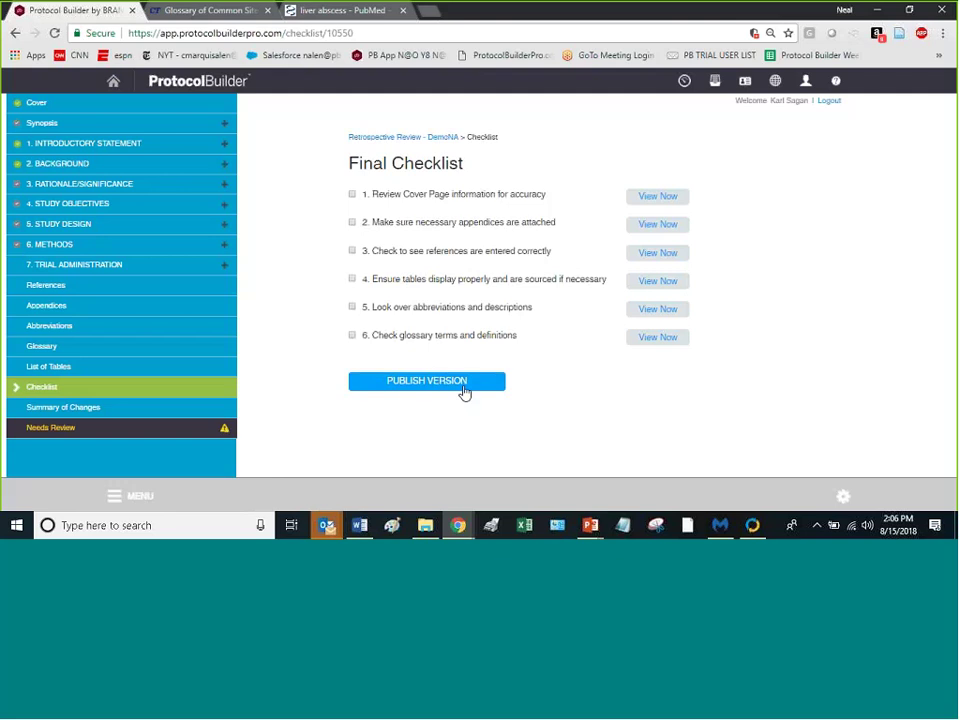
Step: Search 'lt' in Windows and open LT_Diabetes_T2_Exercise_Interv_VER 2 WITH SUMMARY OF CHANGES.pdf
{"action": "left_click", "coordinate": [104, 526]}
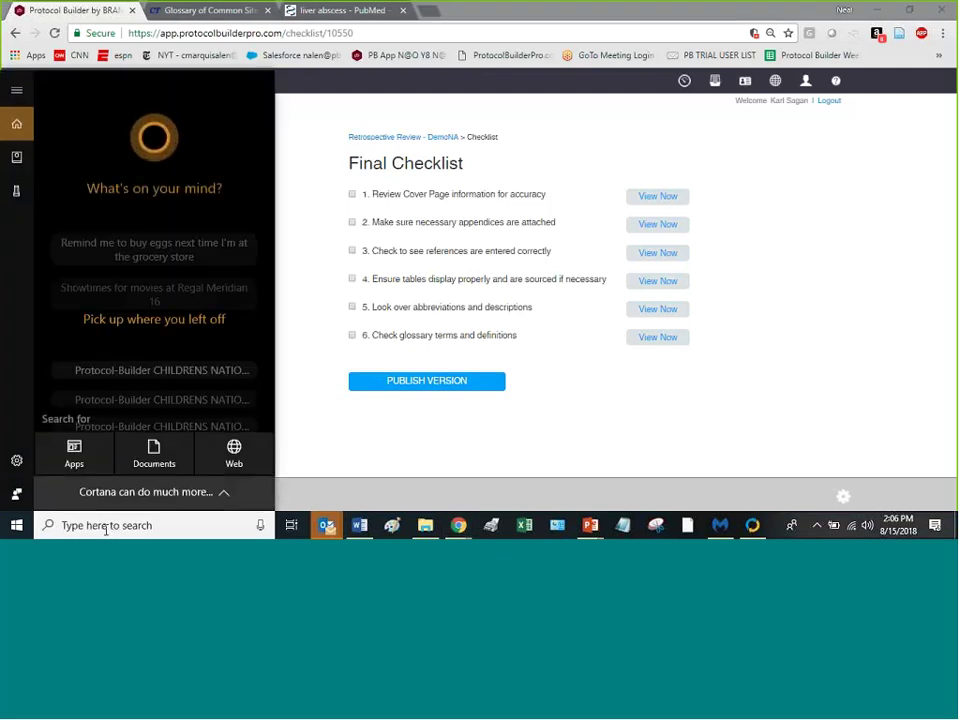
{"action": "type", "text": "lt"}
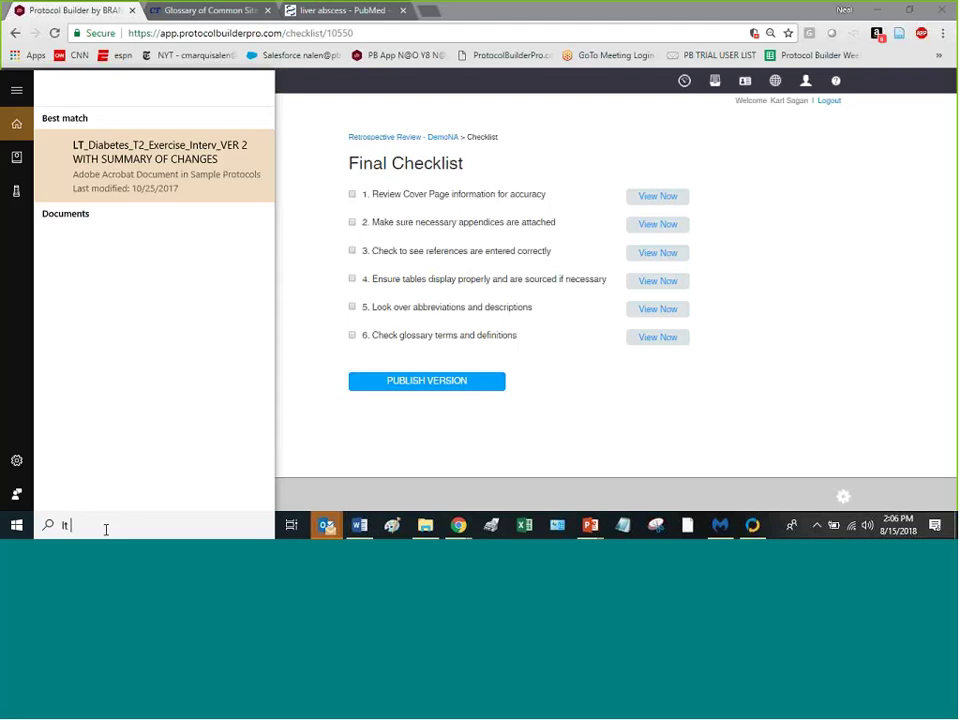
{"action": "left_click", "coordinate": [156, 148]}
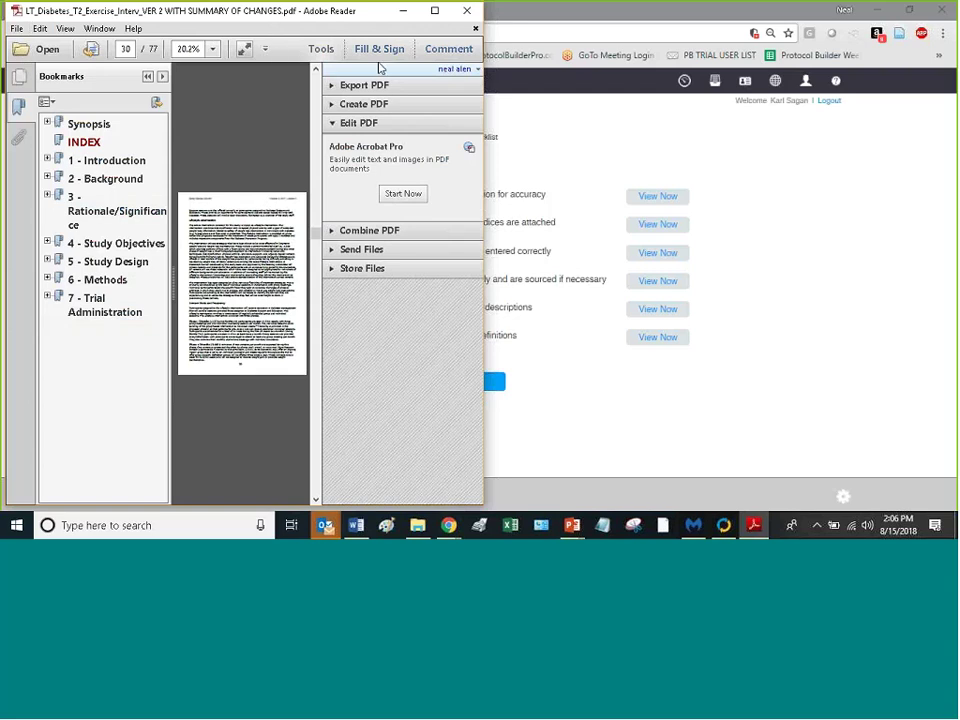
Step: Maximize the PDF in Reader and go to page 65, section 2.1 Background, with the inserted "Added this change" and deleted "5 Obesity"
{"action": "left_click_drag", "start_coordinate": [290, 12], "coordinate": [320, 60]}
{"action": "left_click", "coordinate": [432, 62]}
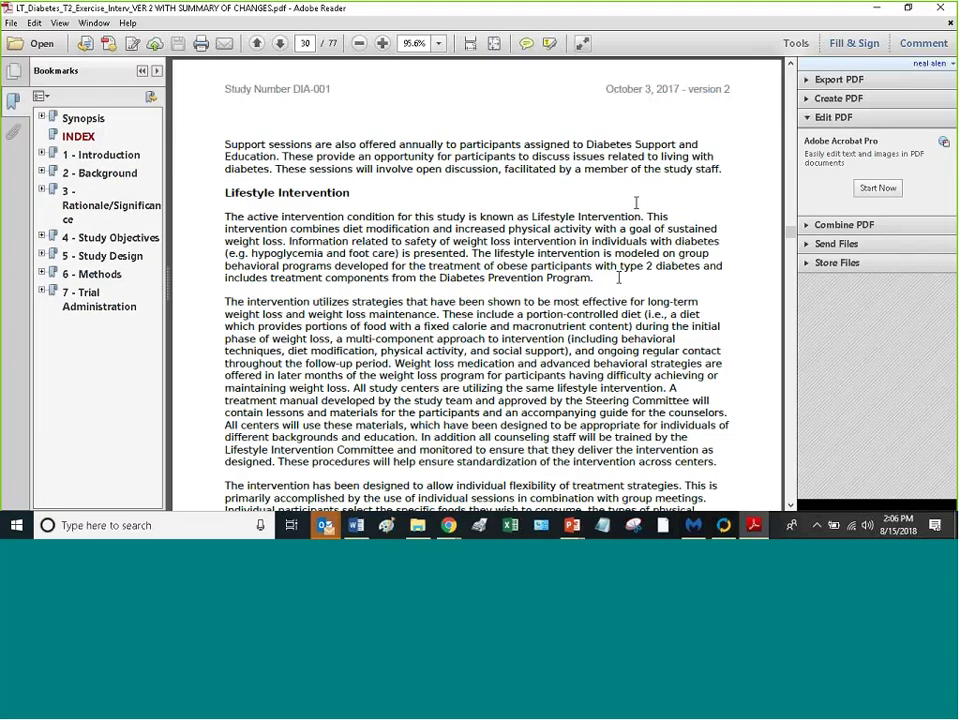
{"action": "left_click_drag", "start_coordinate": [790, 235], "coordinate": [778, 432]}
{"action": "scroll", "coordinate": [598, 281], "scroll_direction": "up", "scroll_amount": 4}
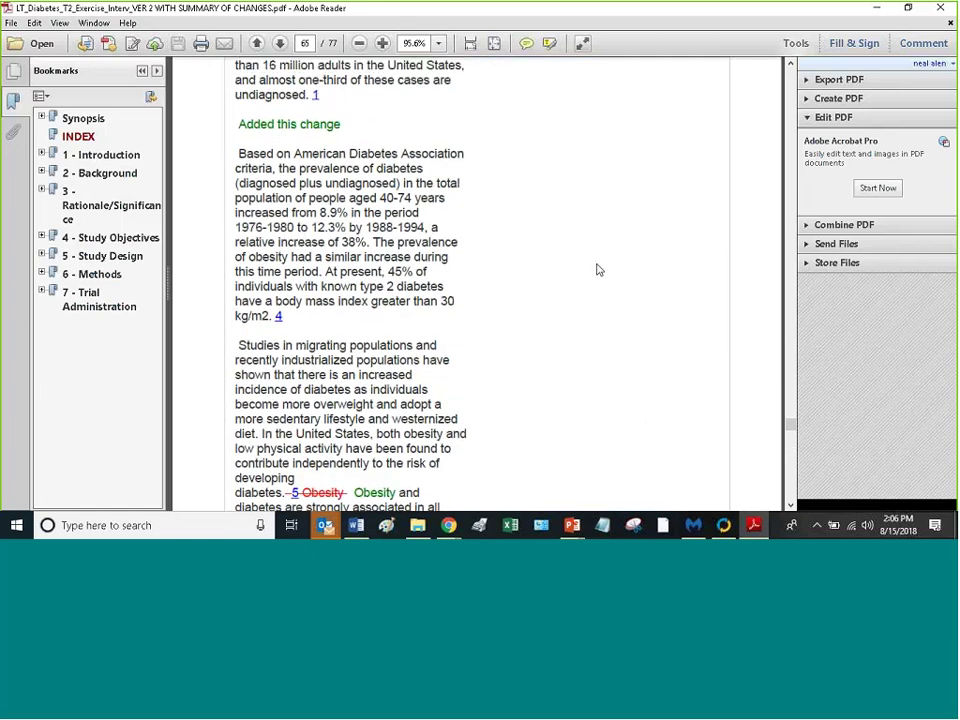
{"action": "scroll", "coordinate": [598, 267], "scroll_direction": "up", "scroll_amount": 1}
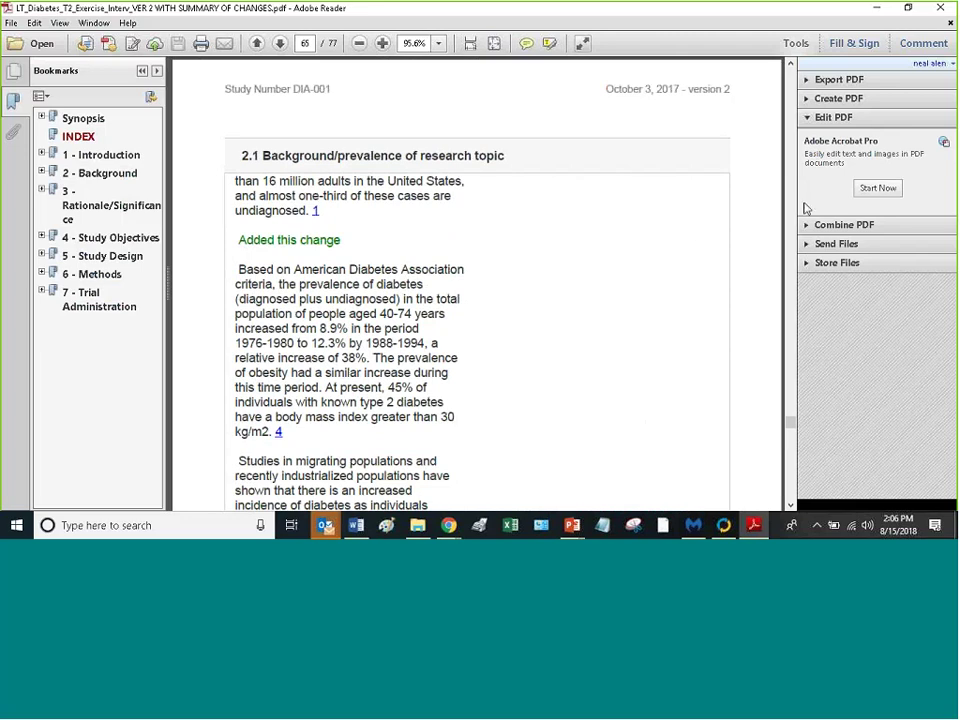
Step: Minimize Reader and scroll through the Summary of Changes for Retrospective Review - DemoNA, including the Background/prevalence edits
{"action": "left_click", "coordinate": [883, 11]}
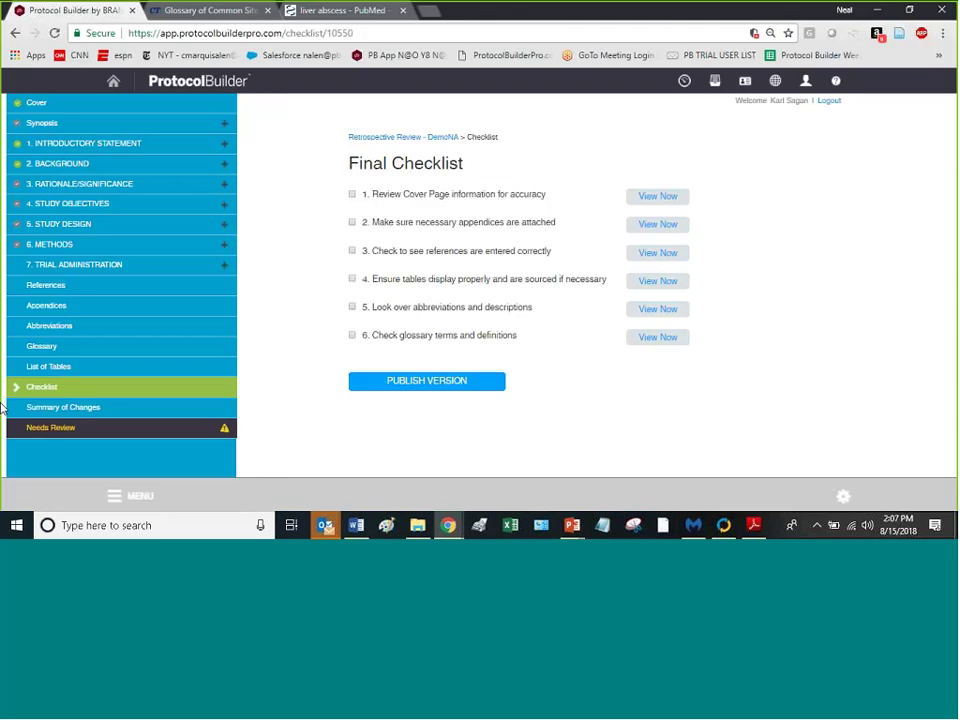
{"action": "left_click", "coordinate": [60, 408]}
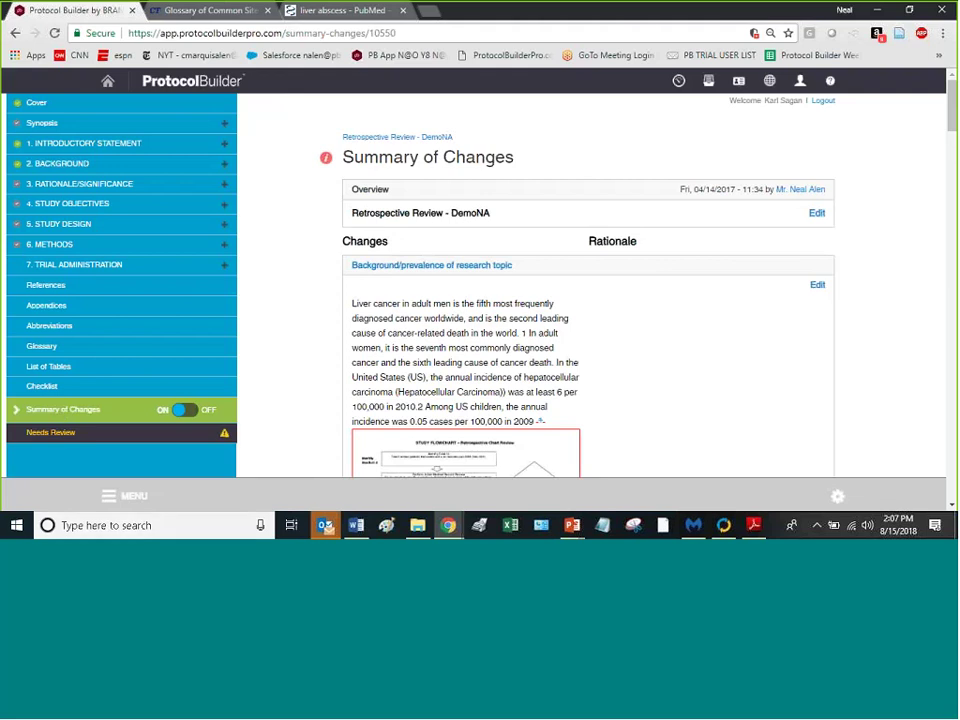
{"action": "scroll", "coordinate": [668, 300], "scroll_direction": "down", "scroll_amount": 7}
{"action": "scroll", "coordinate": [668, 295], "scroll_direction": "up", "scroll_amount": 8}
{"action": "scroll", "coordinate": [520, 334], "scroll_direction": "down", "scroll_amount": 3}
{"action": "scroll", "coordinate": [520, 333], "scroll_direction": "down", "scroll_amount": 10}
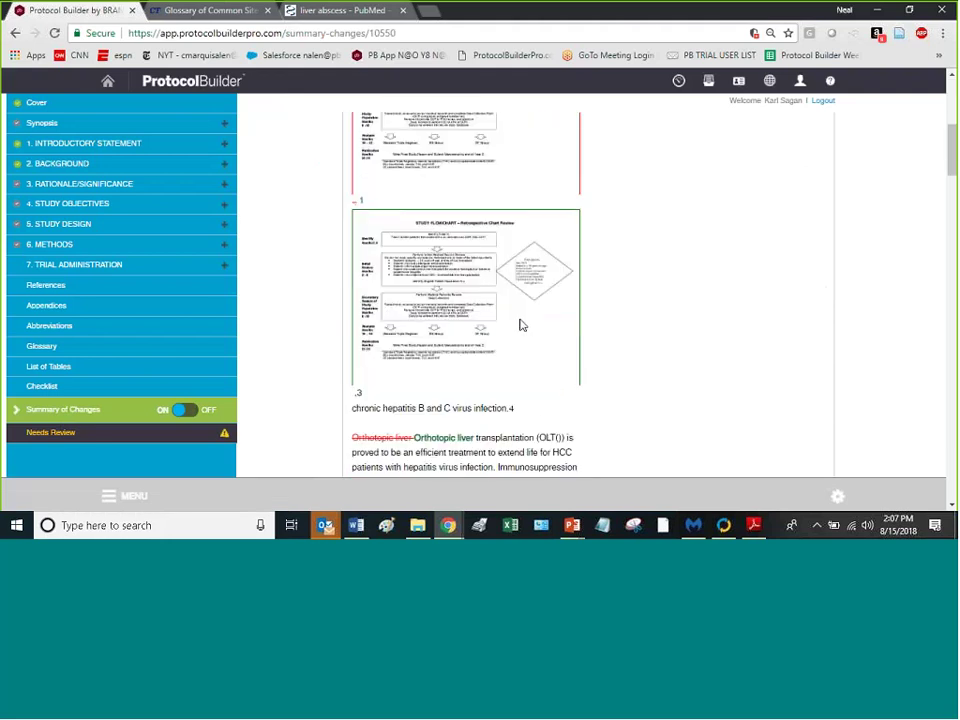
{"action": "scroll", "coordinate": [525, 317], "scroll_direction": "down", "scroll_amount": 3}
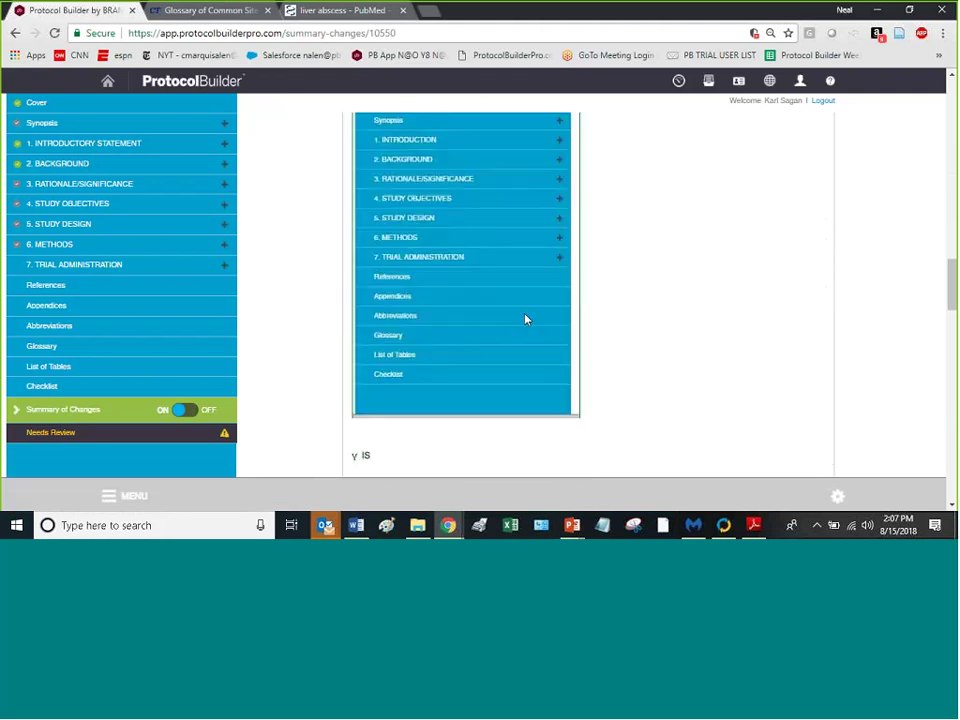
{"action": "scroll", "coordinate": [525, 317], "scroll_direction": "up", "scroll_amount": 10}
{"action": "scroll", "coordinate": [539, 318], "scroll_direction": "up", "scroll_amount": 5}
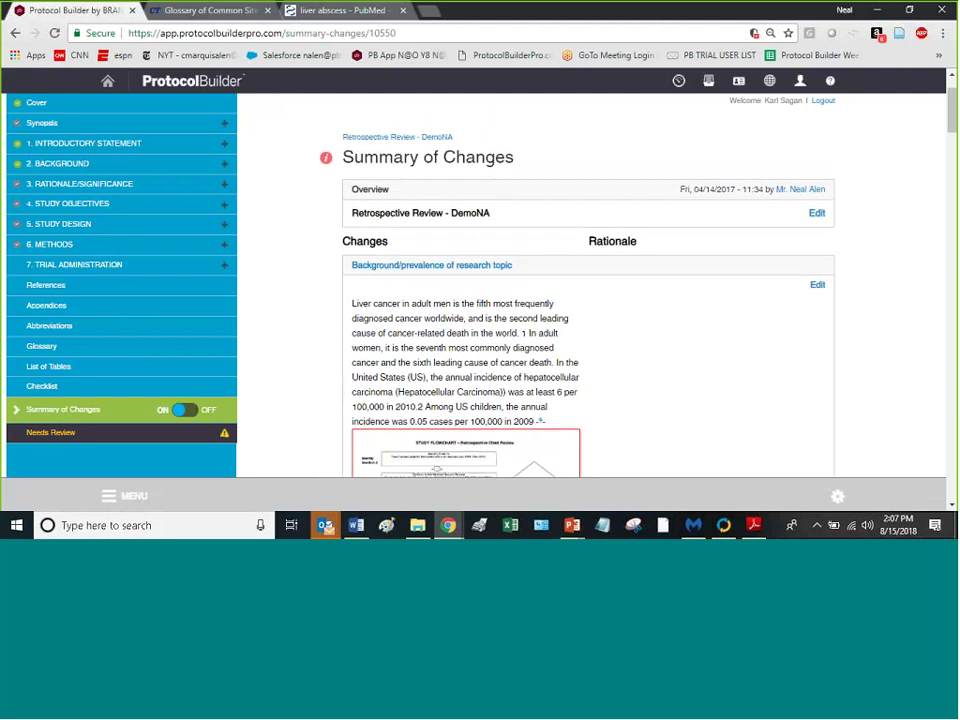